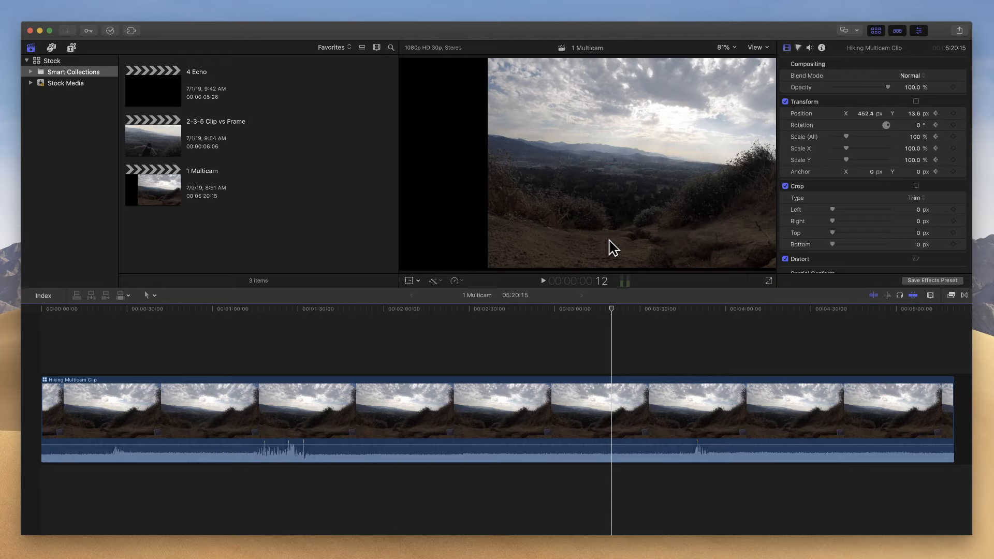
Step: Set the browser's clip filter to Hide Rejected and browse the clips it lists
scroll(252, 191, down, 1)
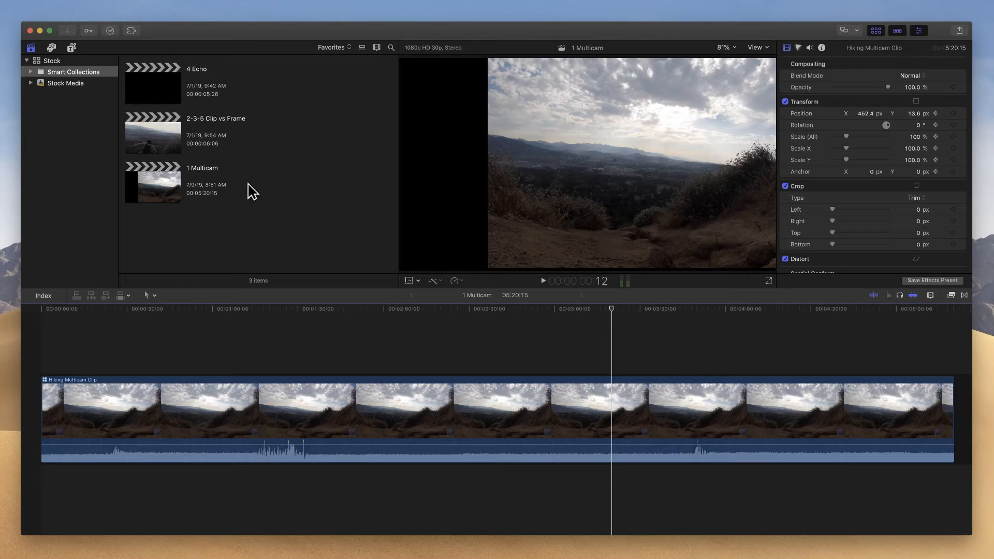
scroll(250, 187, up, 1)
scroll(255, 188, down, 1)
scroll(257, 188, up, 1)
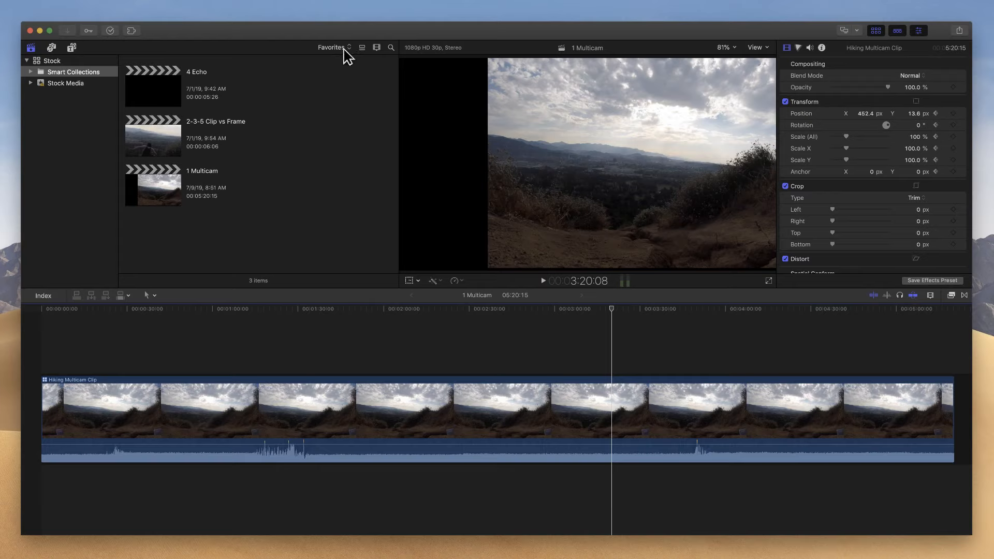
click(334, 47)
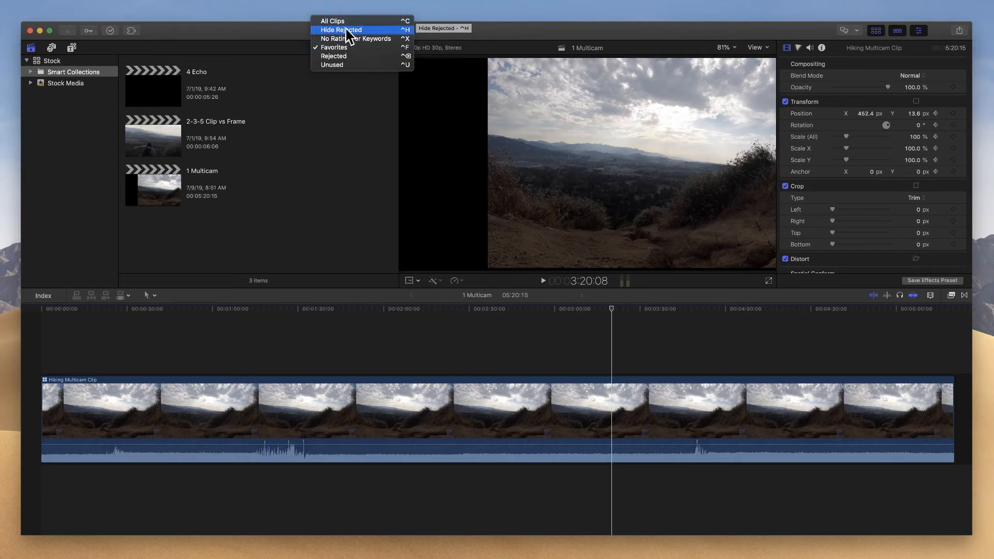
click(346, 30)
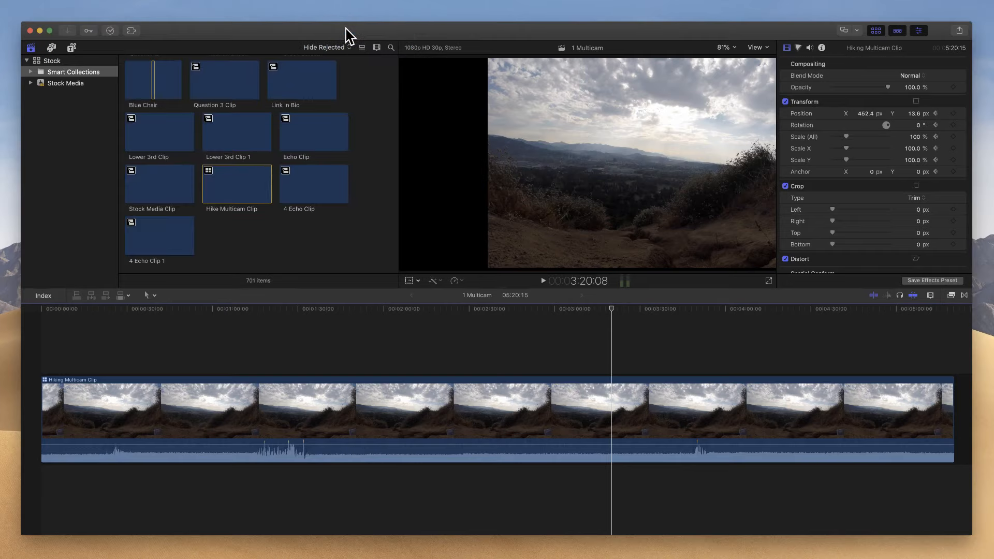
scroll(362, 141, down, 10)
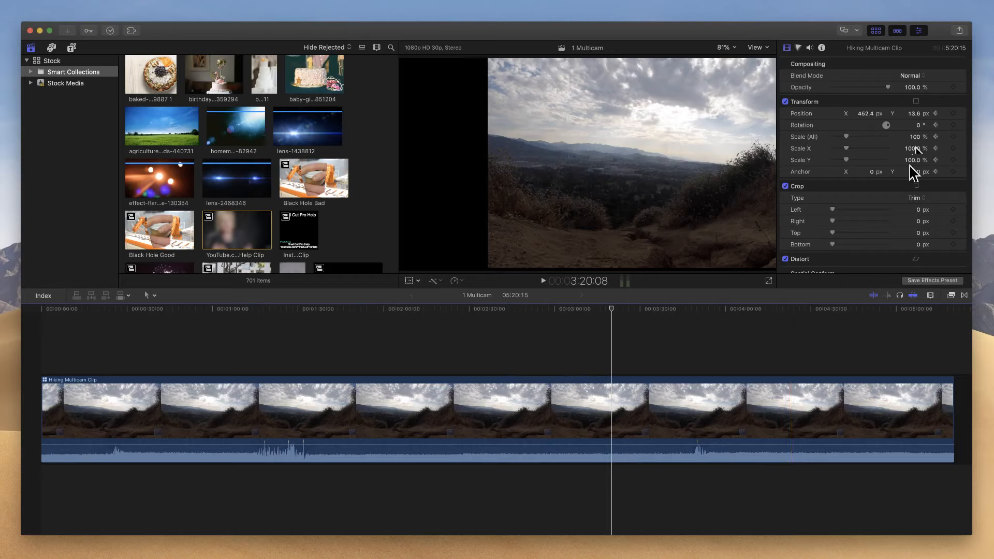
Step: Add Blu-ray to the list of share destinations below DVD and close the destination preferences
click(958, 31)
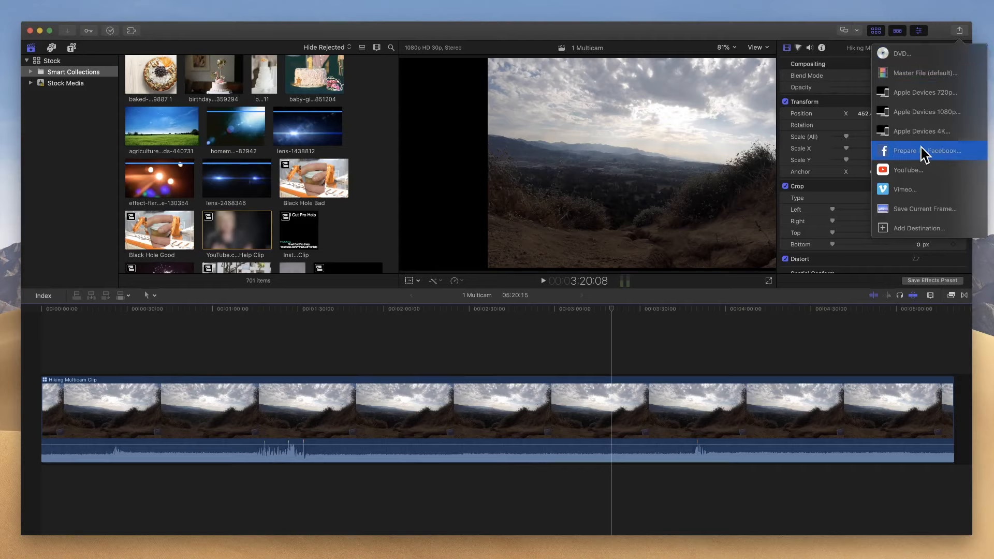
click(918, 229)
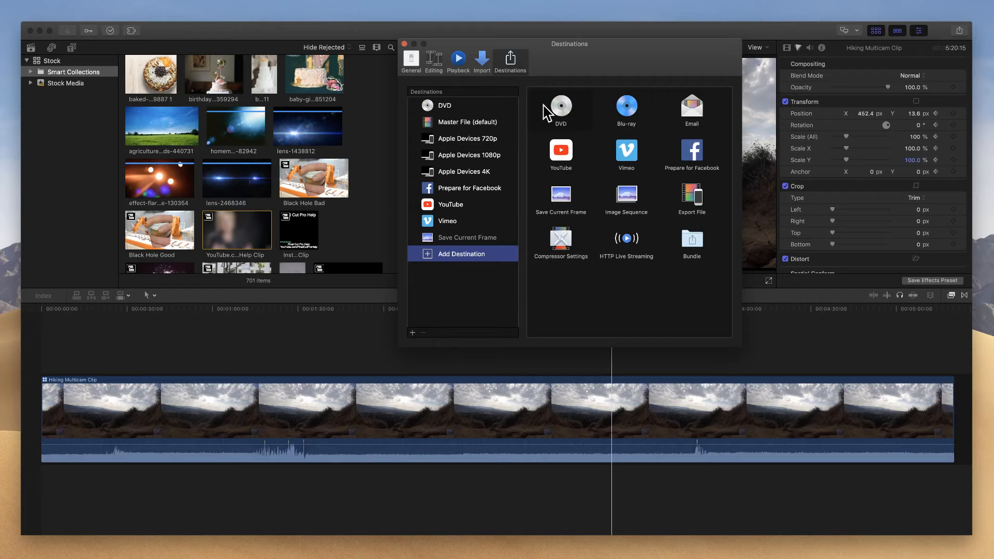
drag(563, 111, 457, 112)
drag(629, 107, 480, 110)
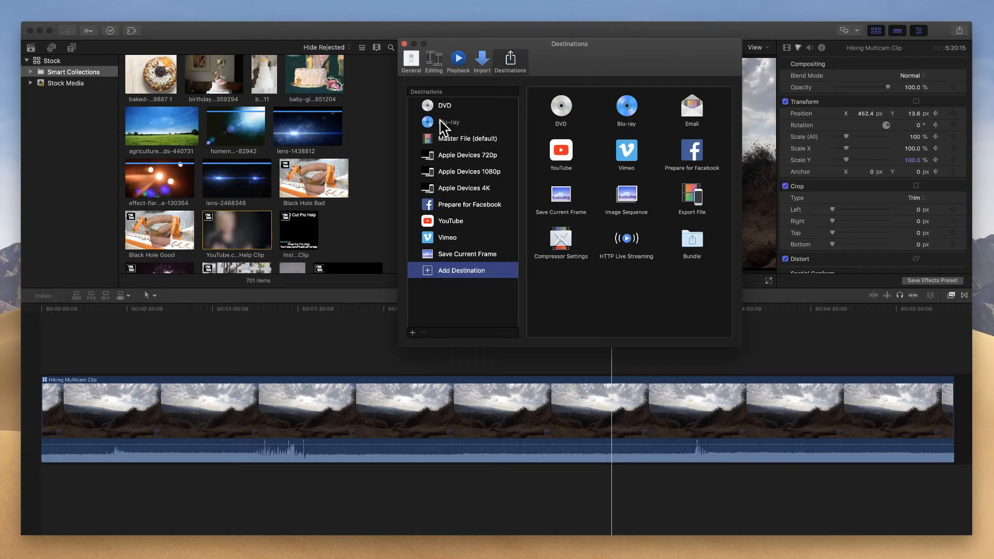
click(404, 43)
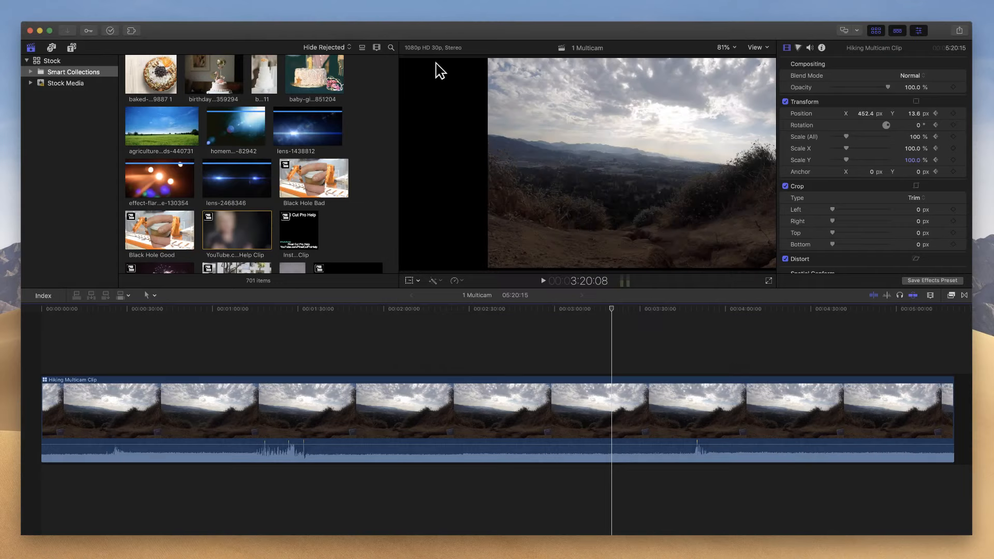
Step: Start a DVD share of the 1 Multicam project and replace the creator with a person's first name
click(959, 31)
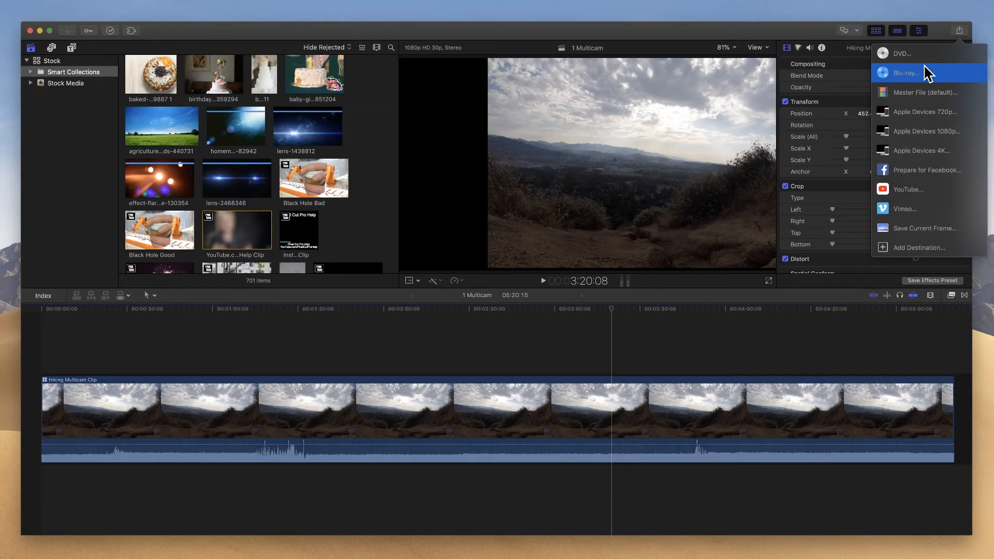
click(901, 53)
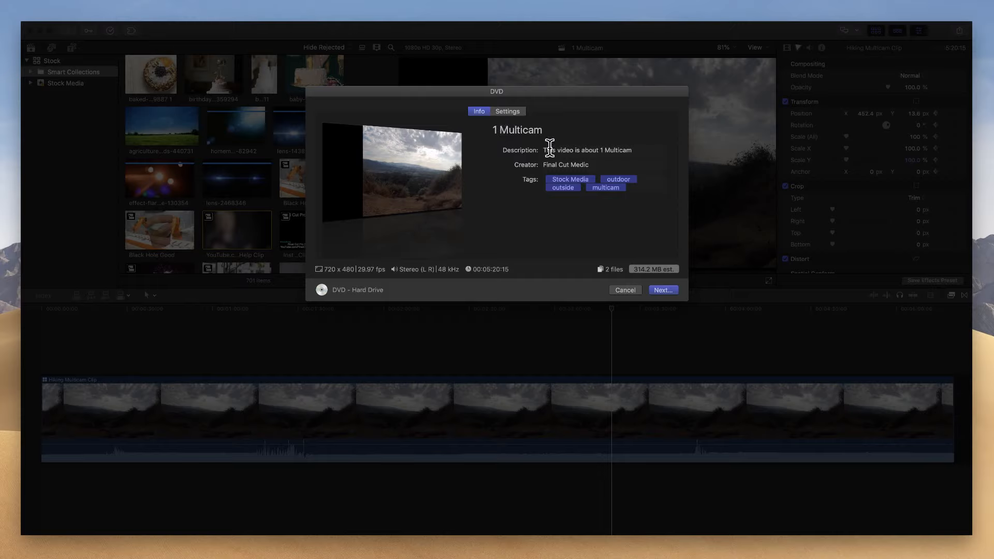
click(573, 165)
drag(590, 164, 546, 166)
key(BackSpace)
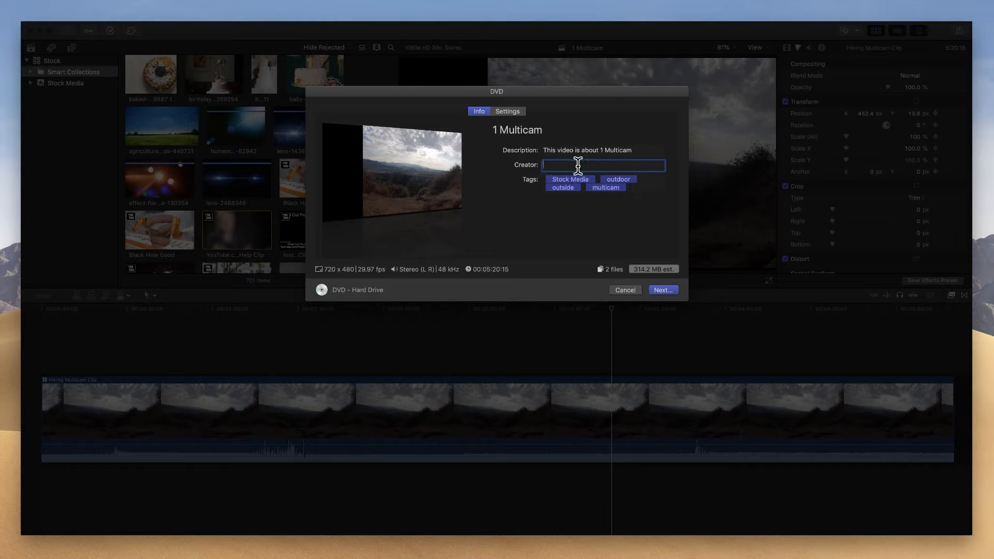
text(Jared)
Step: Examine the layer and build type choices in the DVD share settings
click(507, 111)
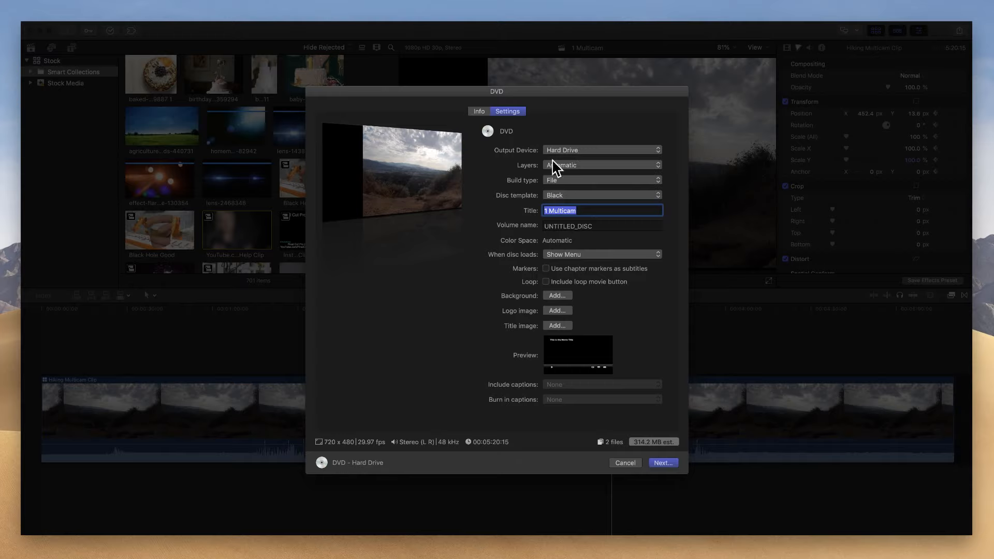
click(604, 174)
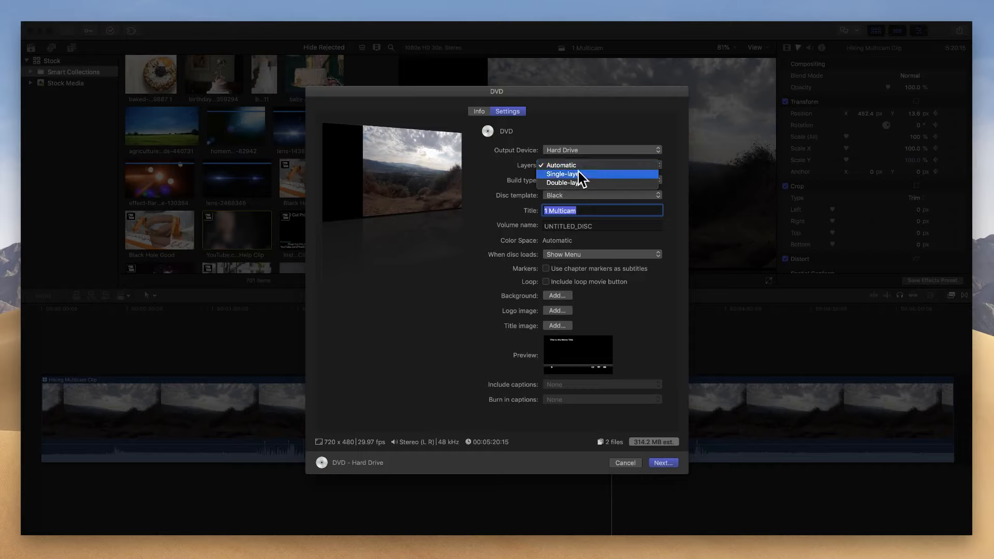
click(511, 175)
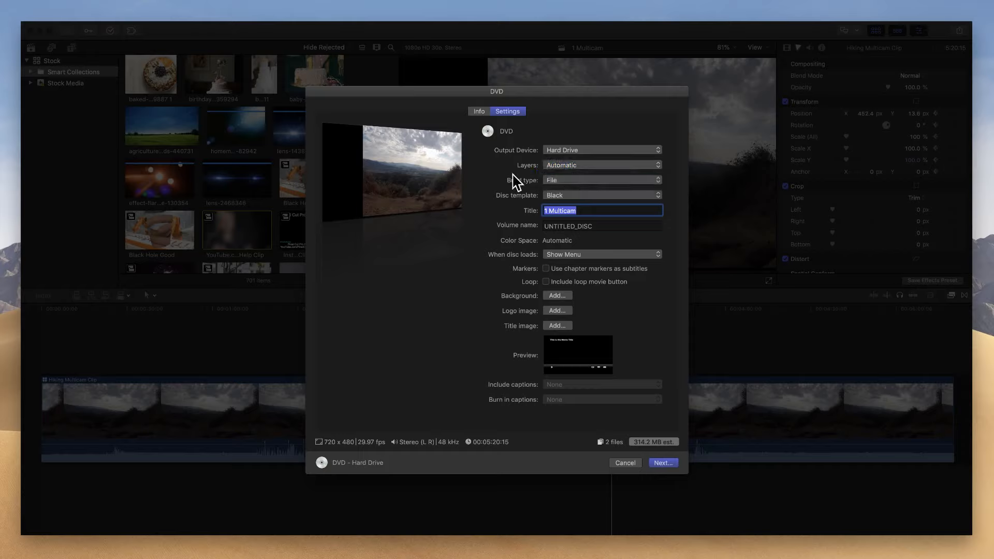
click(602, 181)
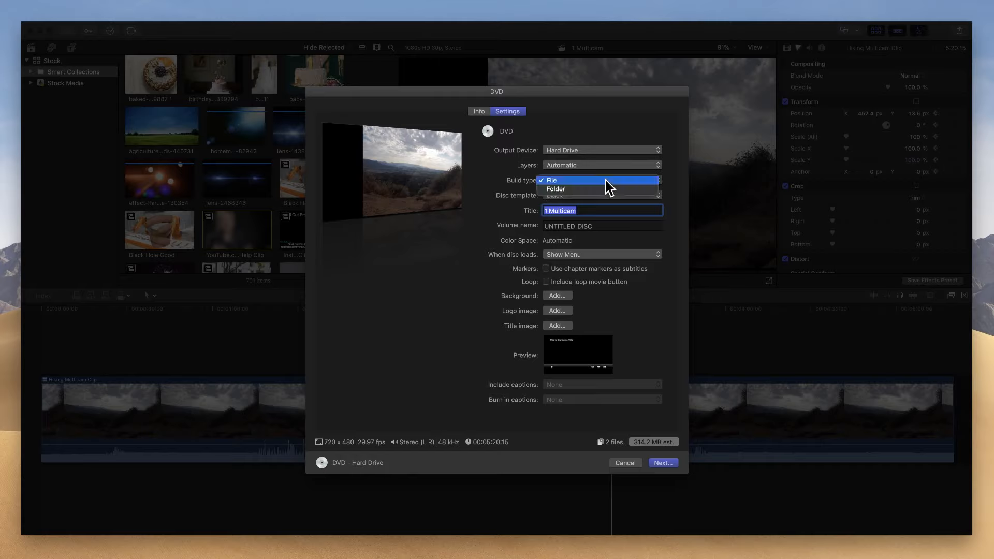
click(565, 182)
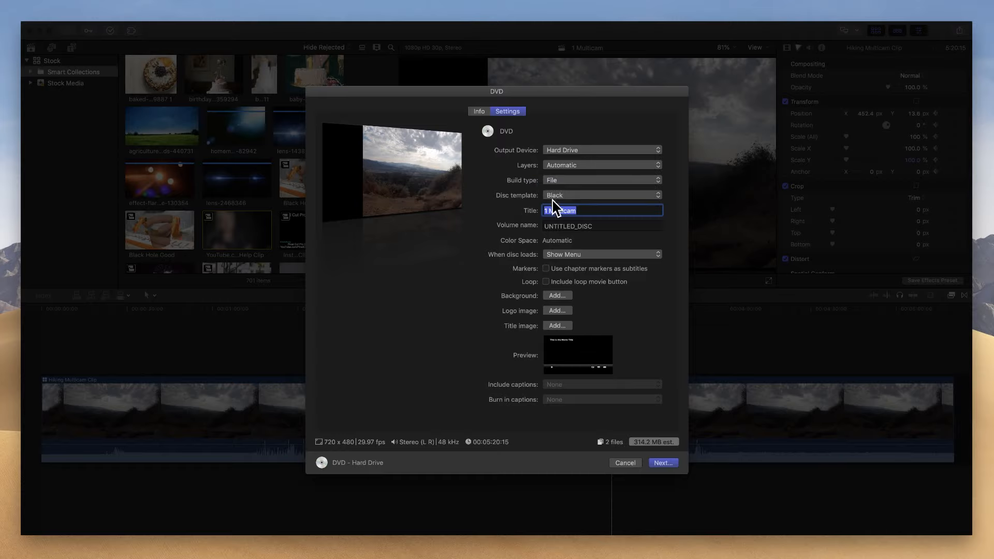
Step: Examine the DVD's disc template and disc-load choices, and cancel the DVD share
click(588, 196)
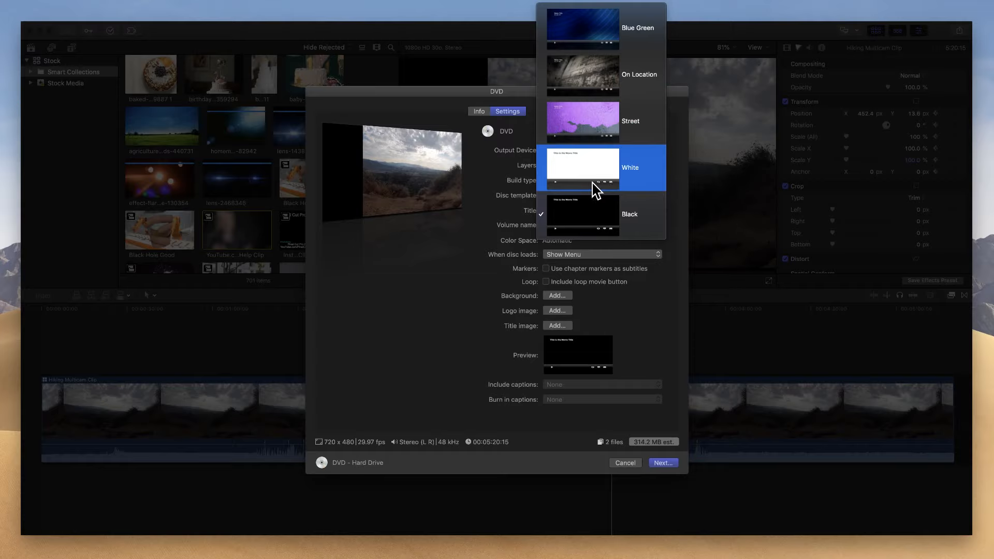
click(500, 195)
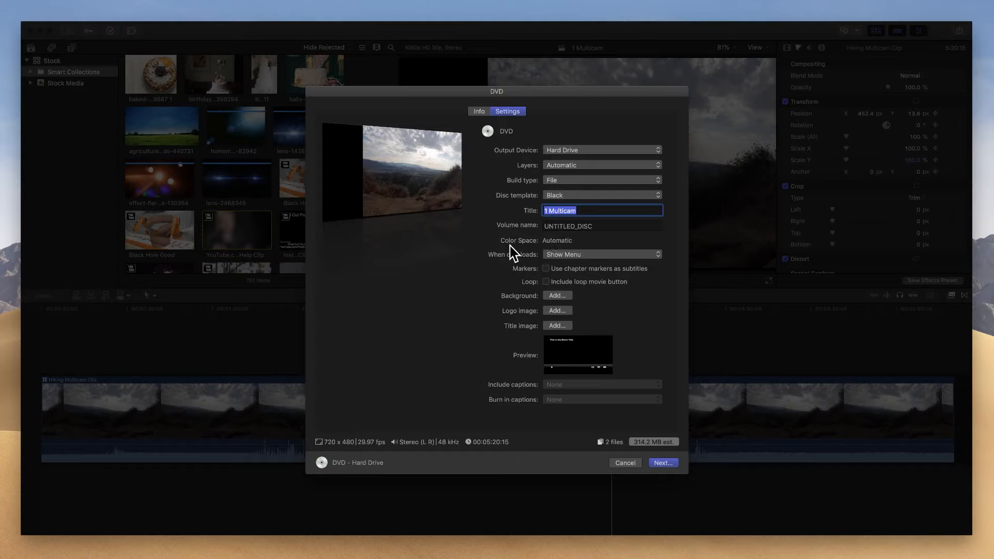
click(558, 196)
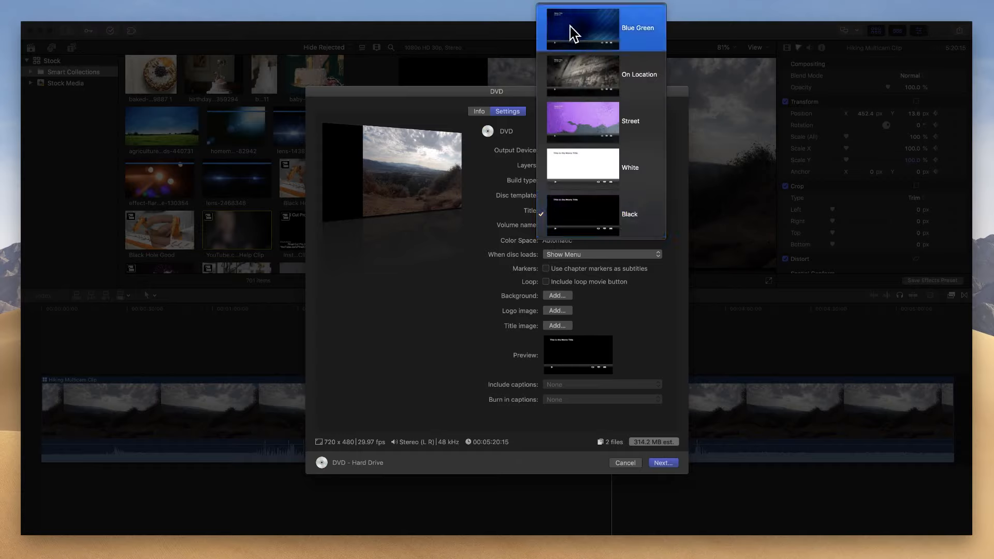
click(555, 201)
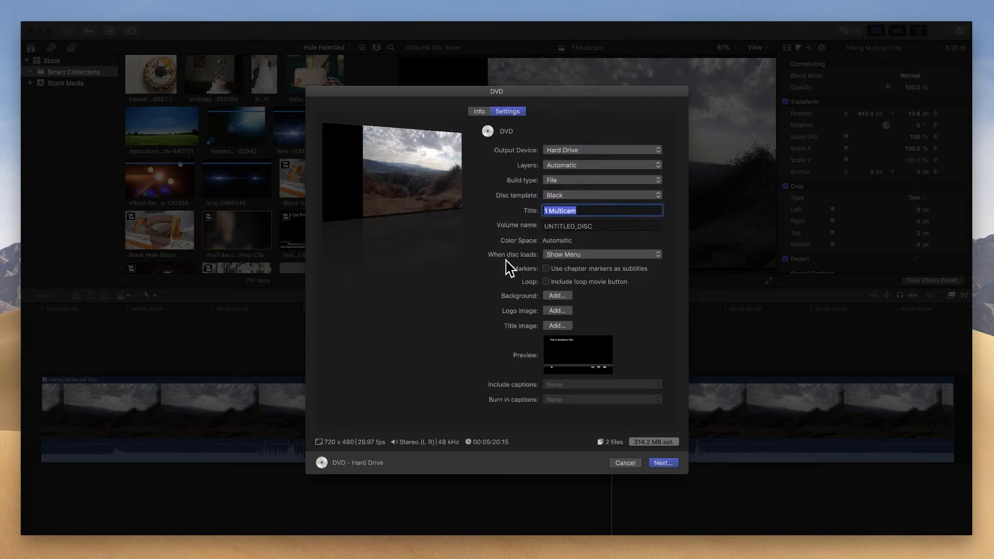
click(577, 255)
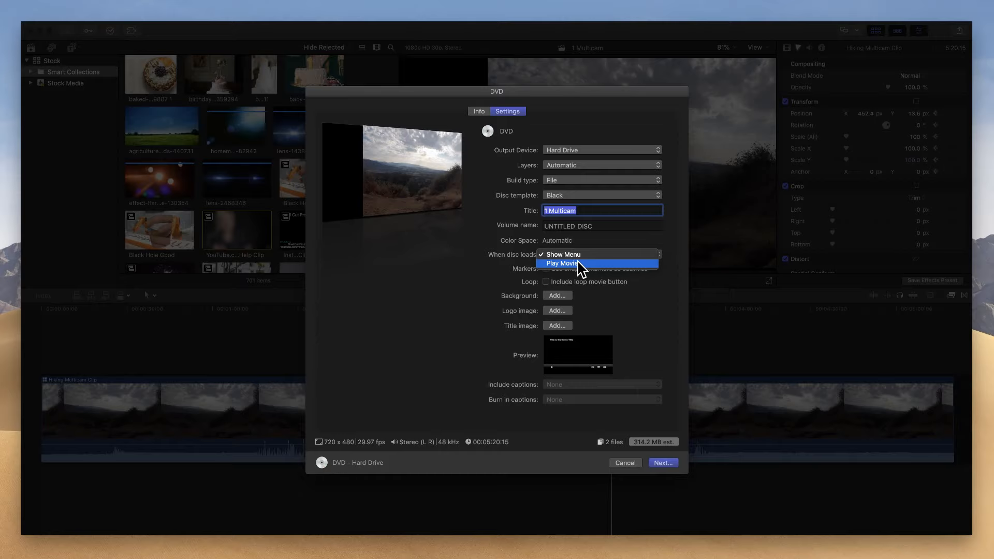
click(498, 265)
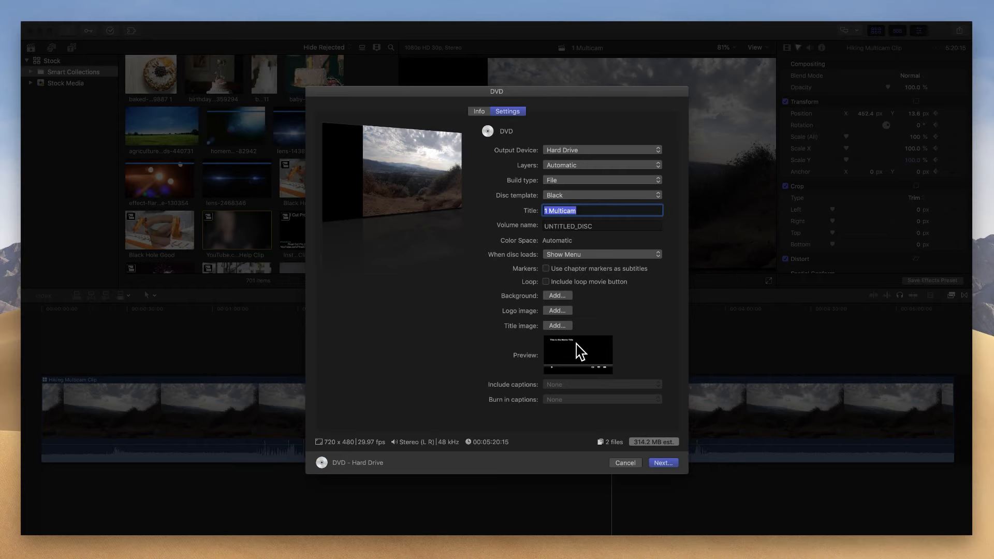
click(624, 462)
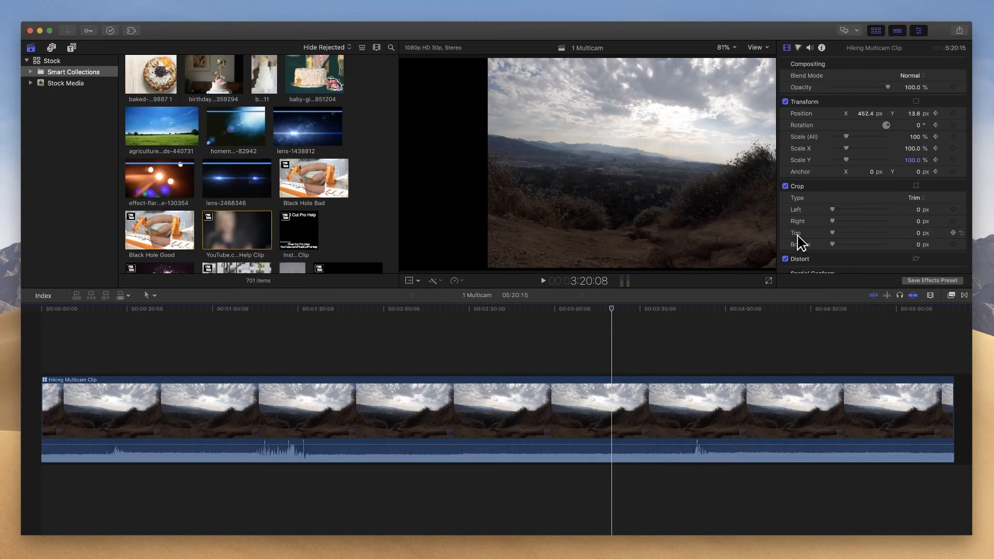
Step: Share the 1 Multicam project as a Blu-ray with Hard Drive as output device, saving it on the Desktop as 1 Multicam
click(959, 32)
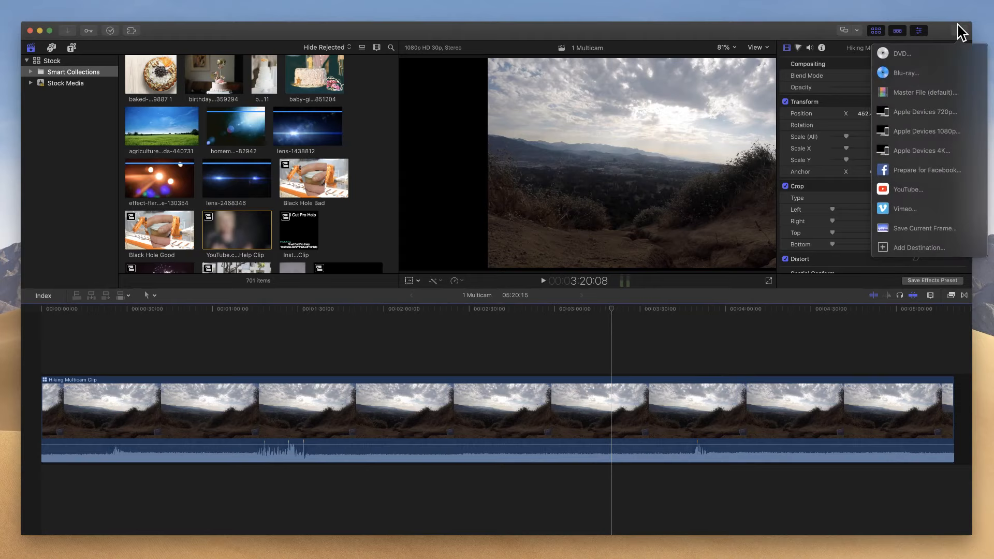
click(907, 77)
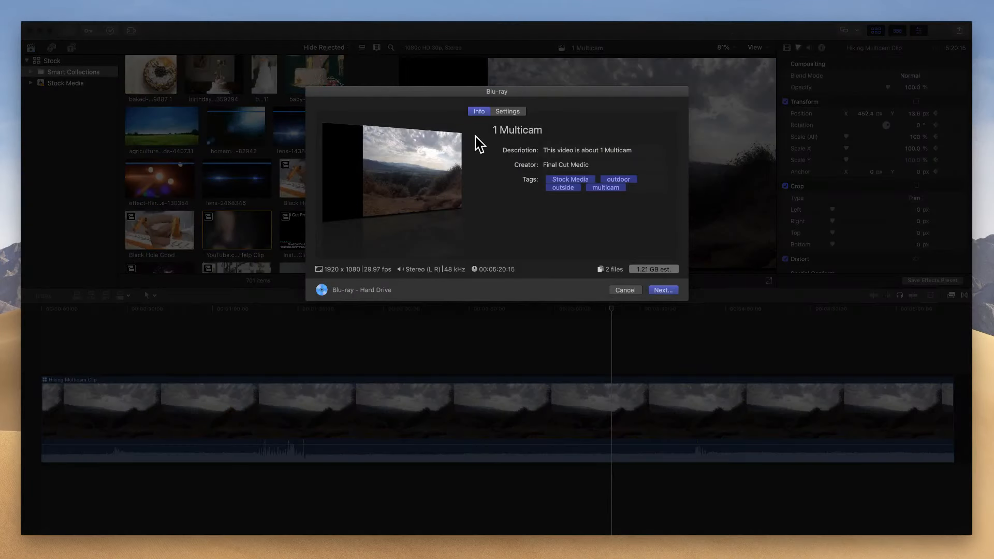
click(499, 130)
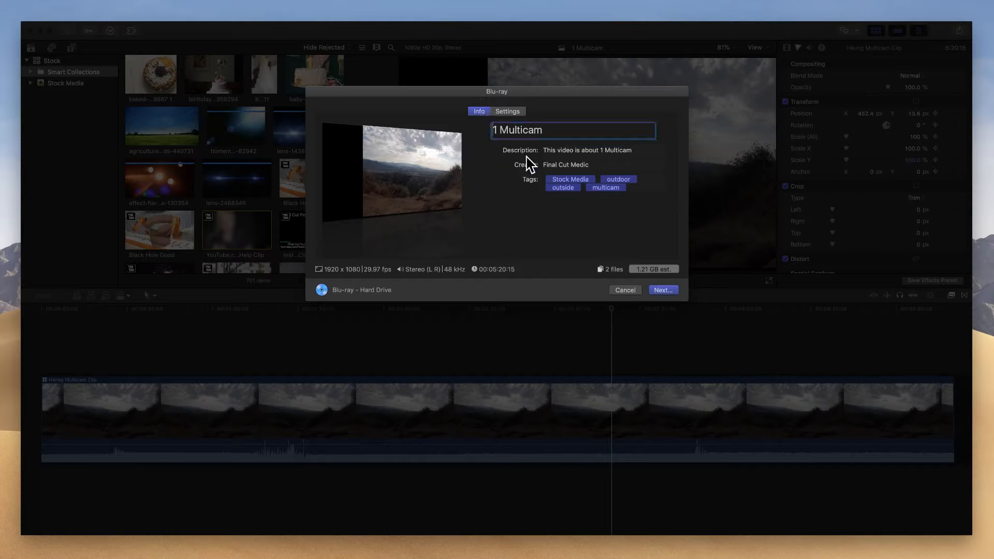
click(504, 112)
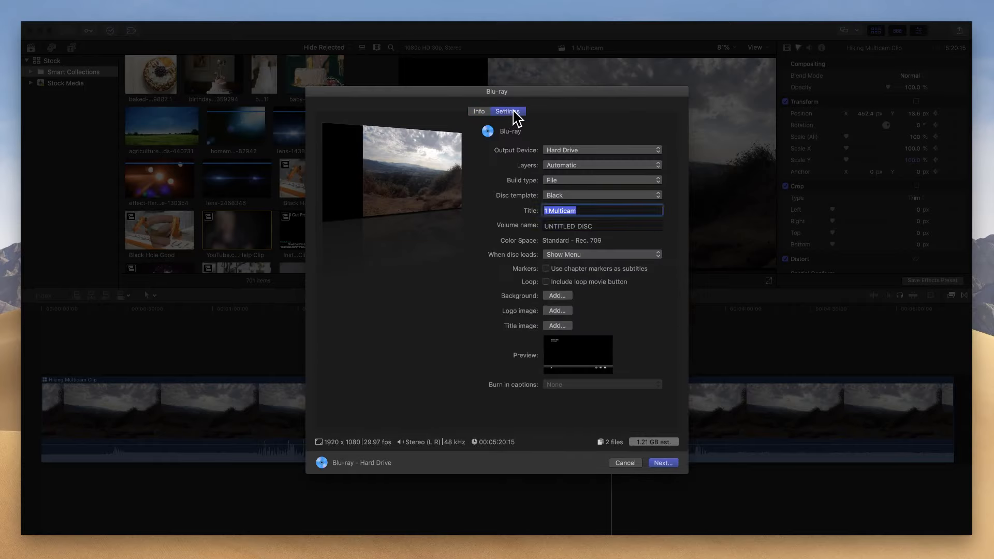
click(602, 151)
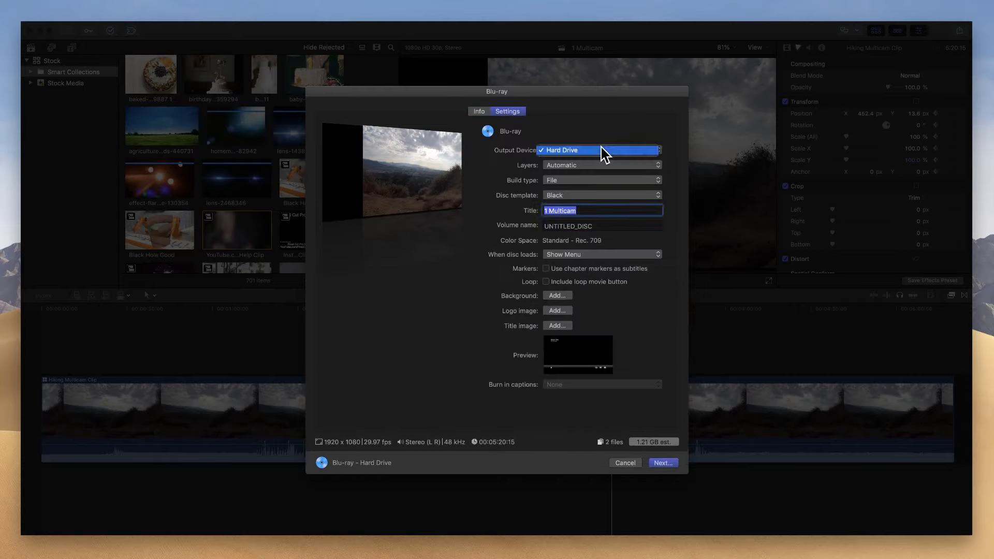
click(600, 151)
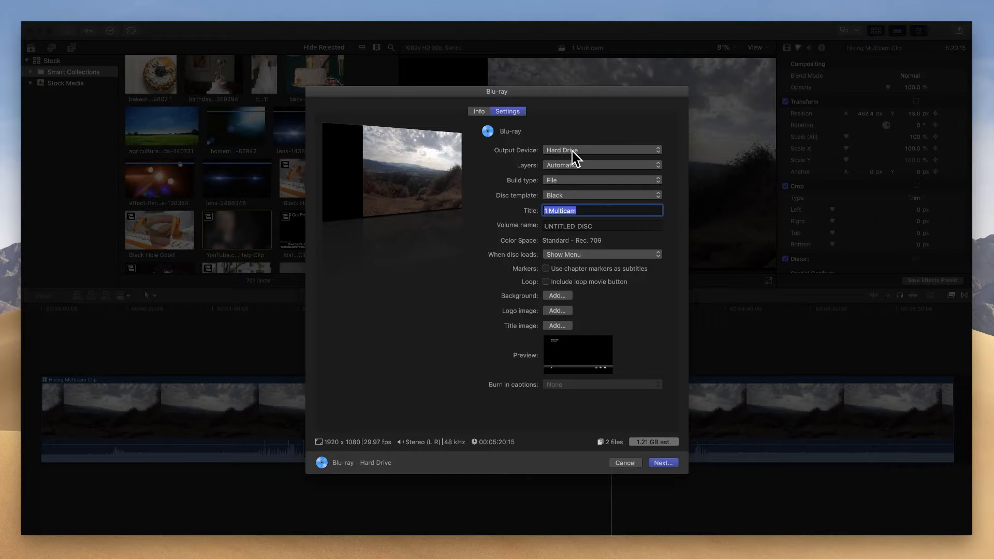
click(660, 463)
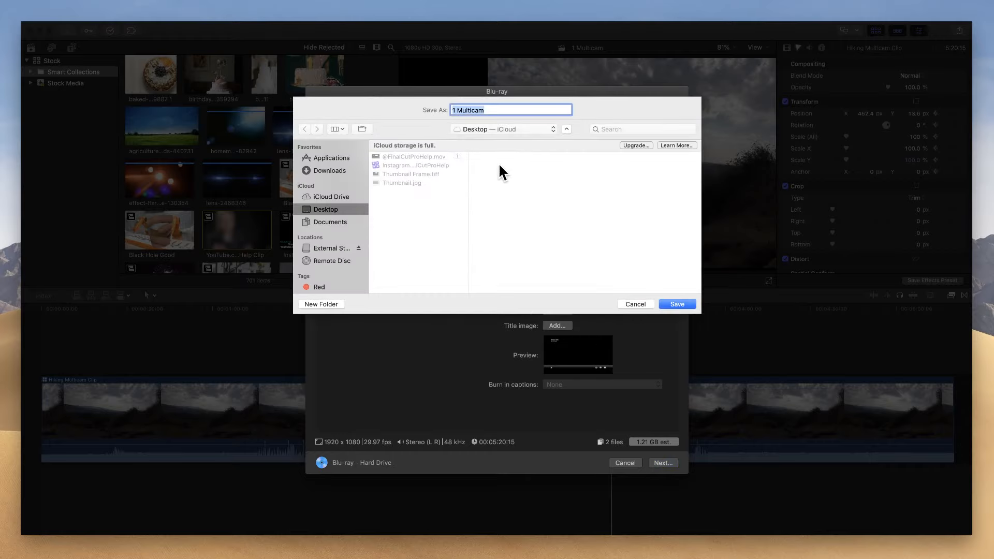
click(676, 305)
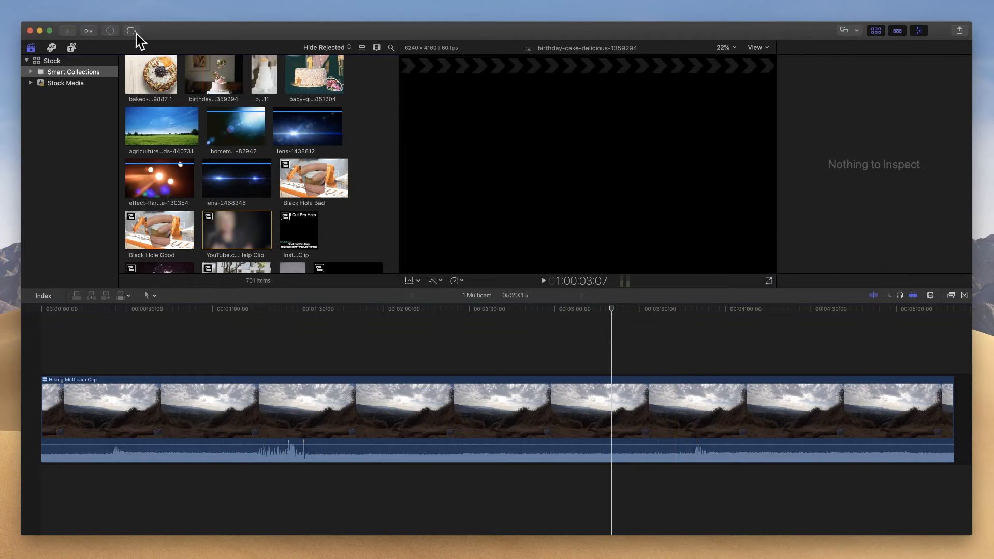
Step: Check the progress of the Blu-ray share among the background tasks and close the task list
click(110, 30)
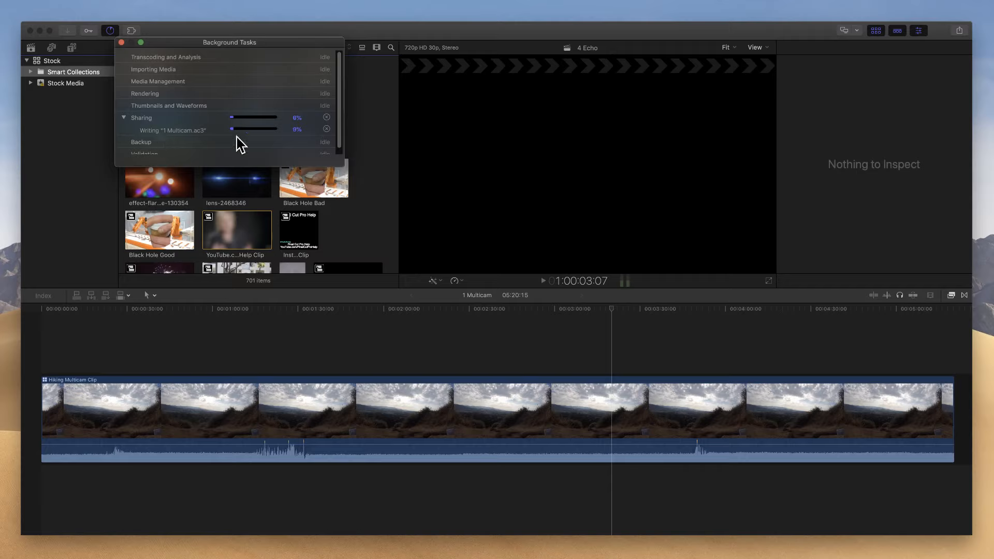
click(325, 129)
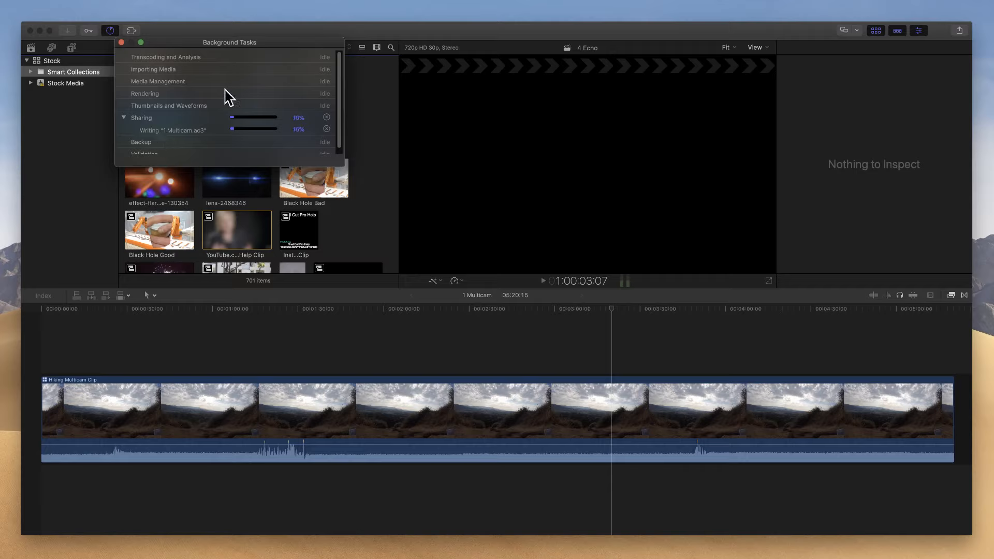
click(121, 42)
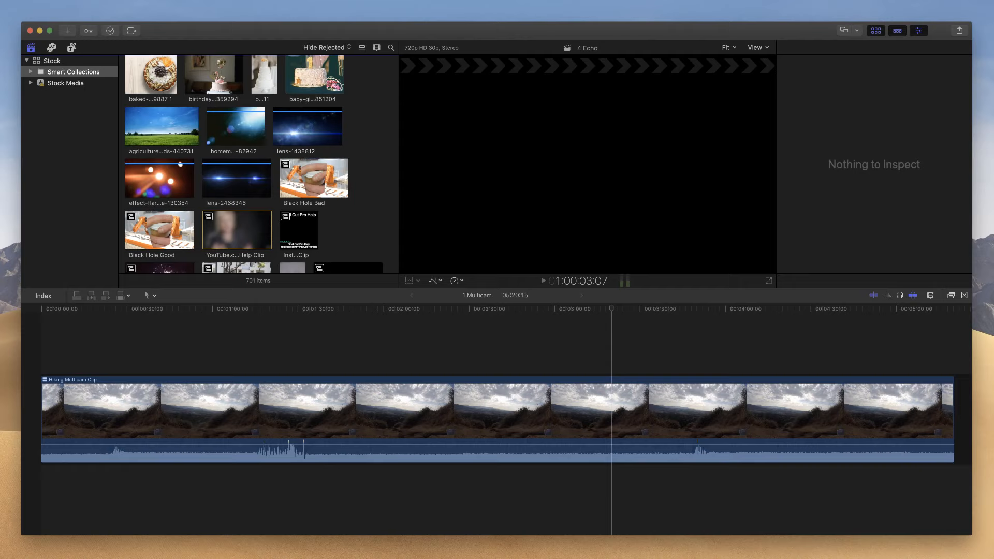
Step: Create a new project named Audio in the Stock Media event
click(417, 381)
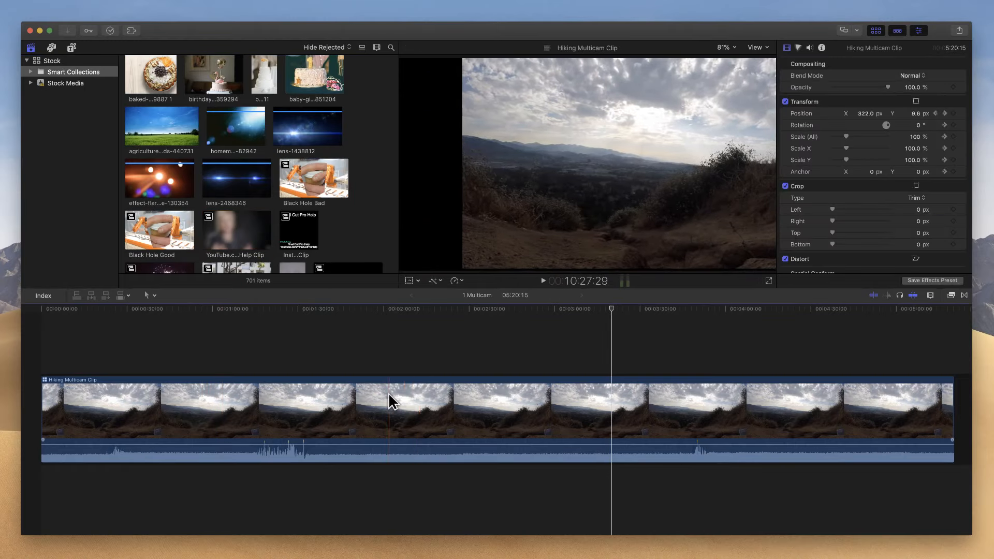
scroll(248, 155, down, 20)
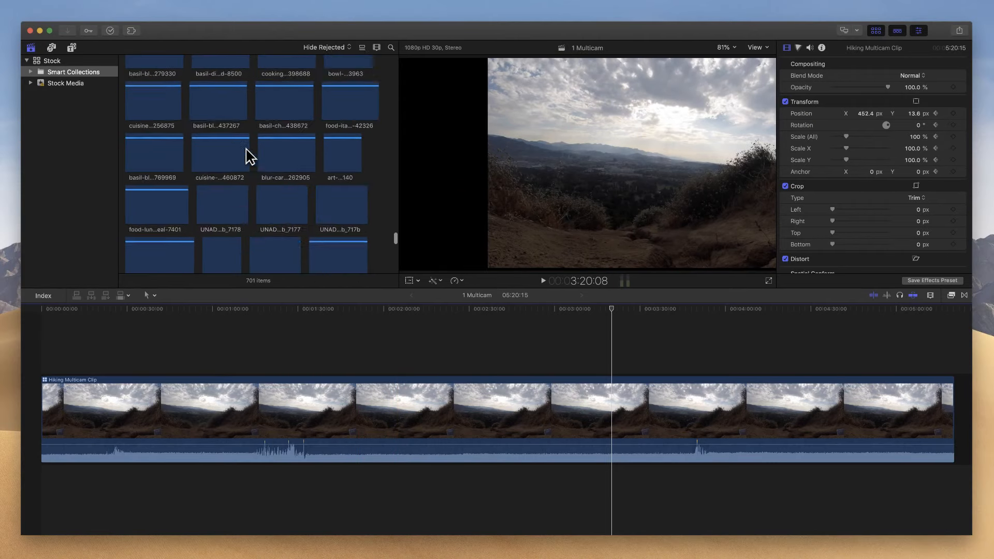
click(83, 5)
mouse_move(176, 17)
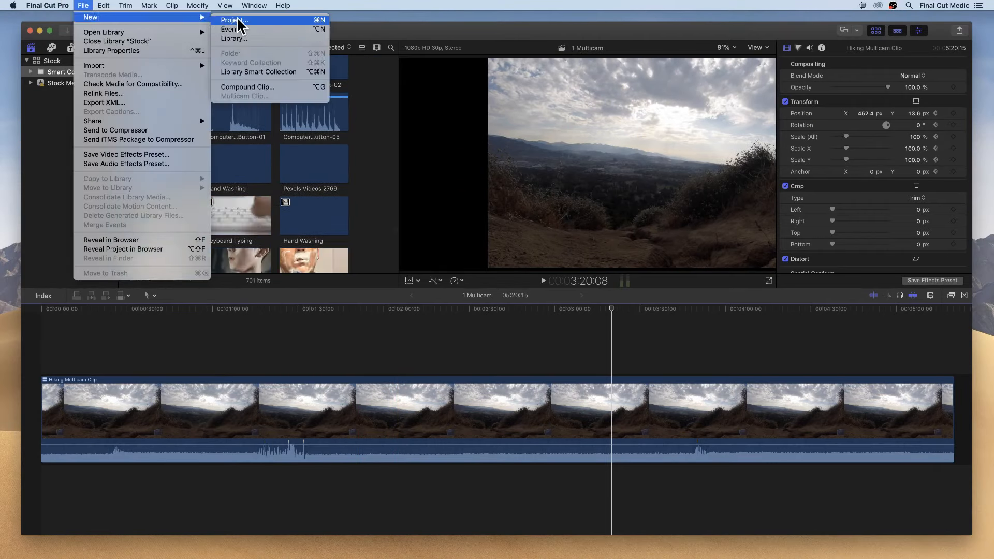
click(236, 20)
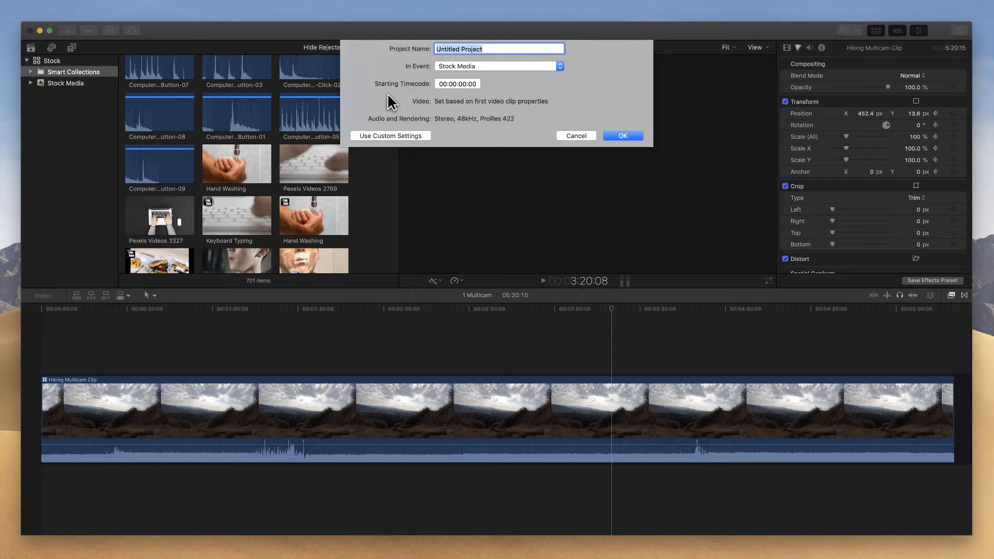
text(4 Echo)
key(Return)
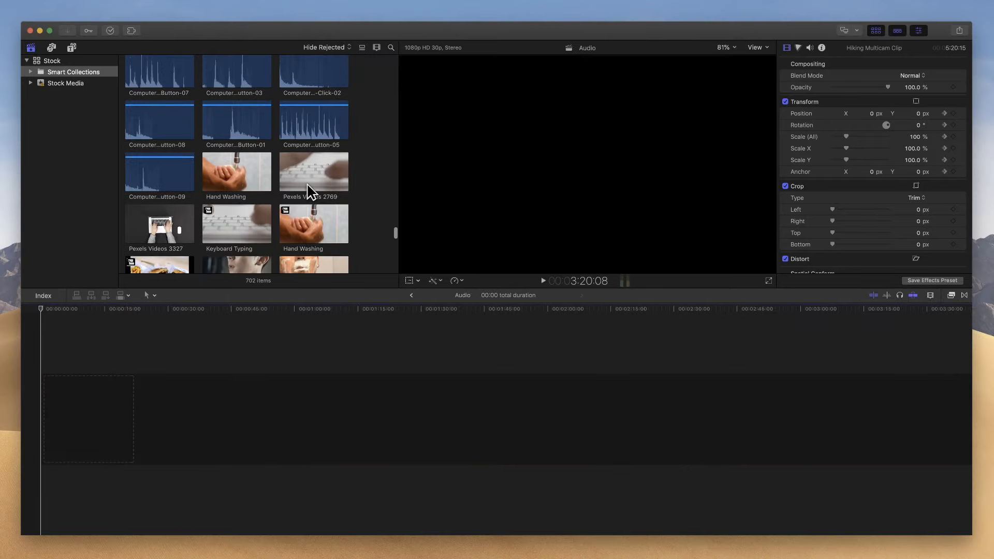
Step: Add the basil-blur-close-up-1437267 clip to the empty timeline, accepting 1080p HD, 1920x1080 and 23.98p as project video settings
scroll(310, 195, down, 5)
scroll(308, 191, down, 2)
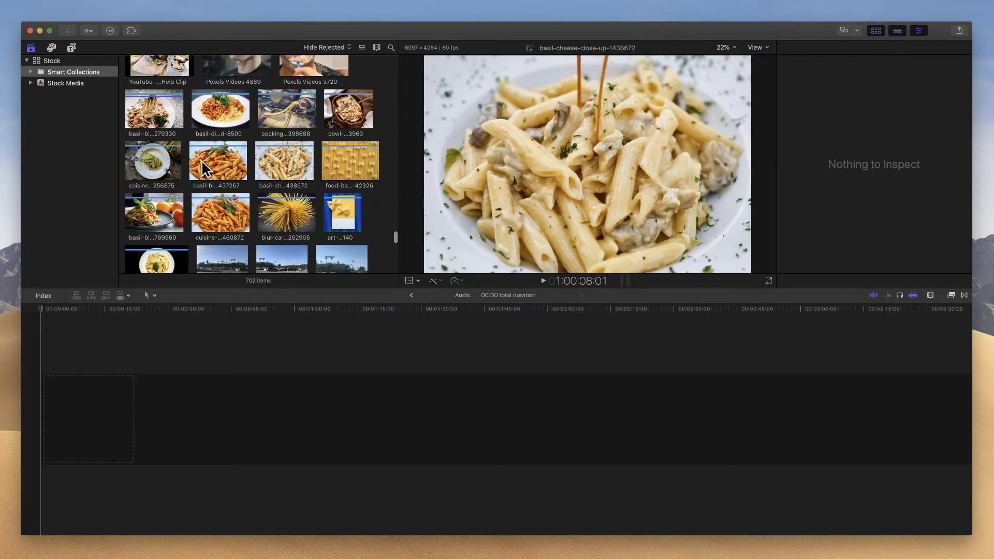
click(239, 171)
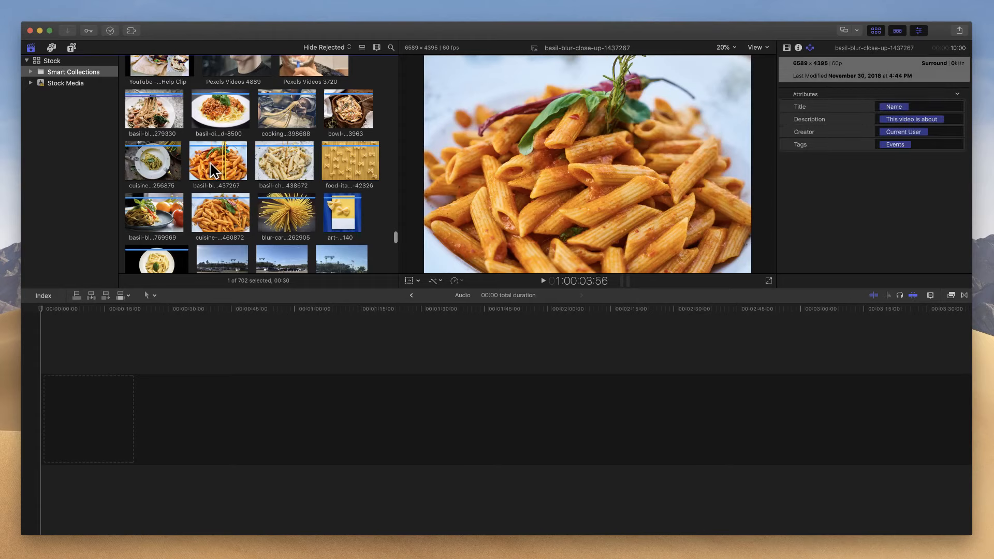
drag(206, 161, 131, 379)
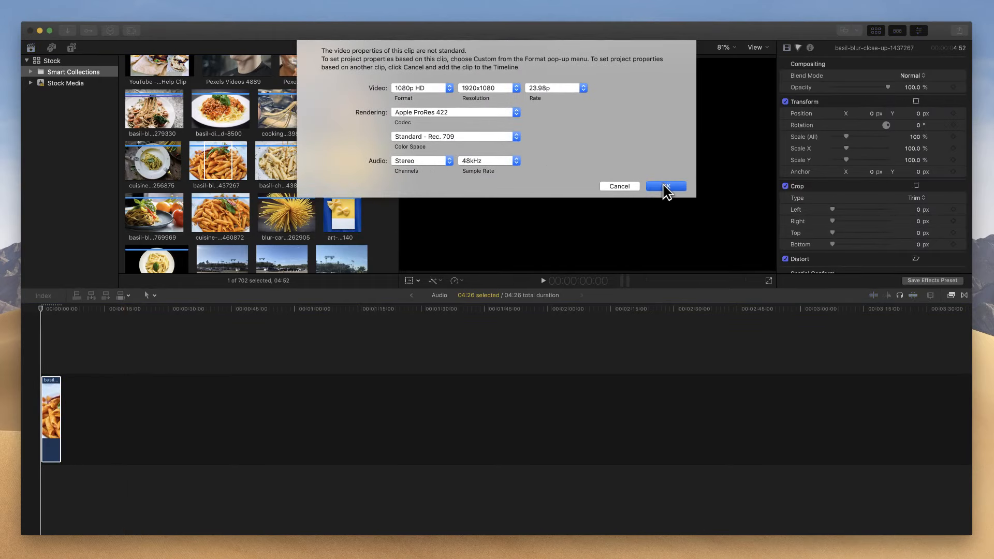
click(665, 187)
Step: Find the Pexels Videos 4967 clip in the browser and append it after the pasta clip, fitting the whole timeline in view
scroll(274, 176, up, 10)
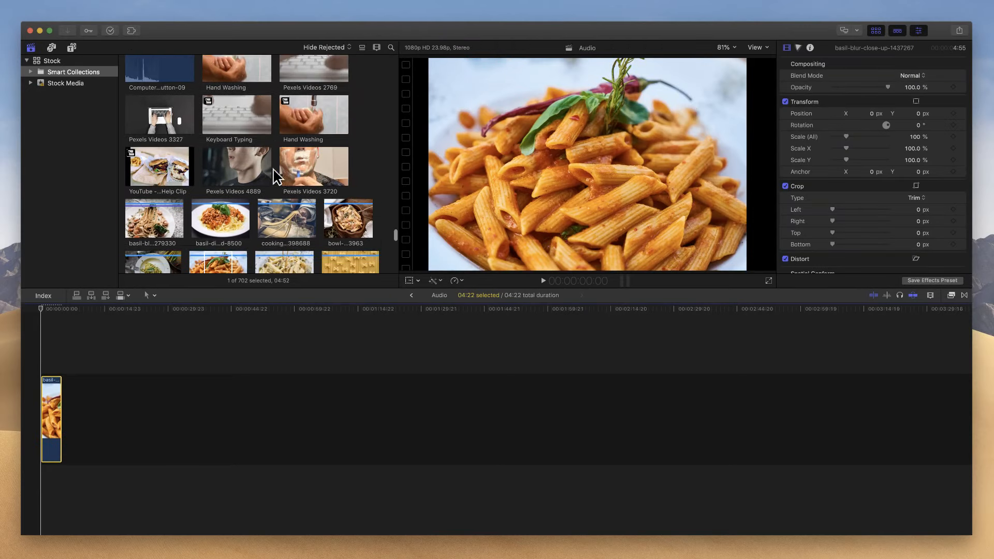
scroll(274, 175, up, 10)
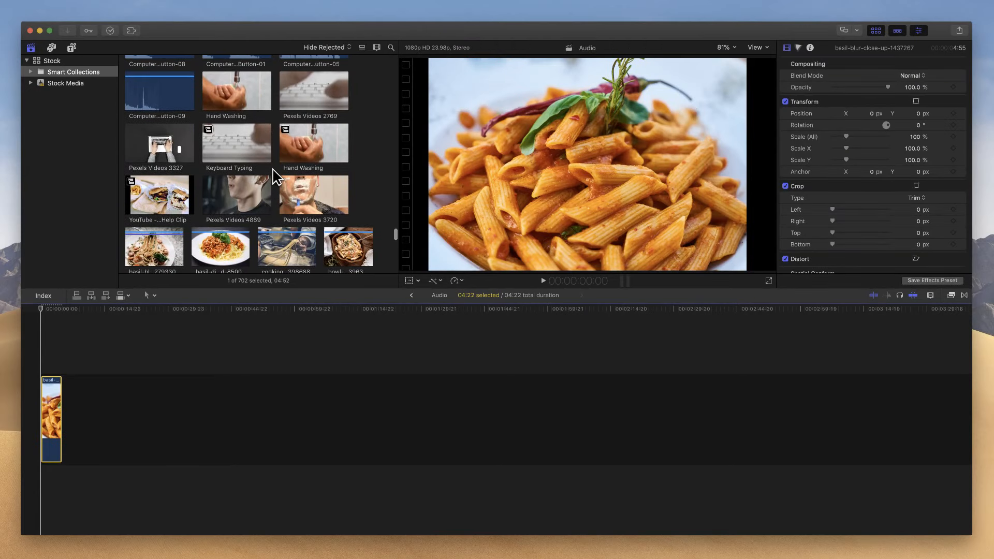
scroll(280, 177, up, 2)
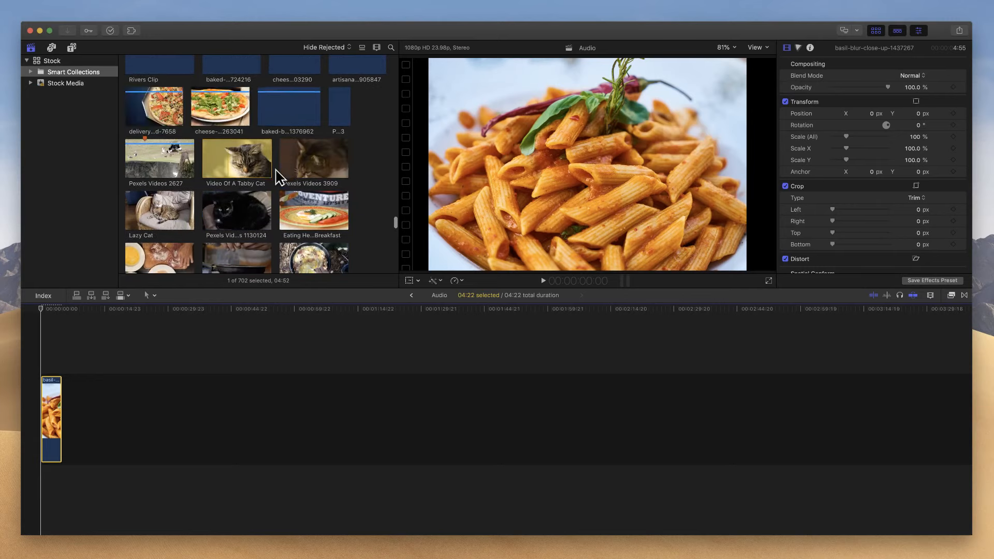
scroll(280, 177, up, 2)
scroll(280, 177, down, 3)
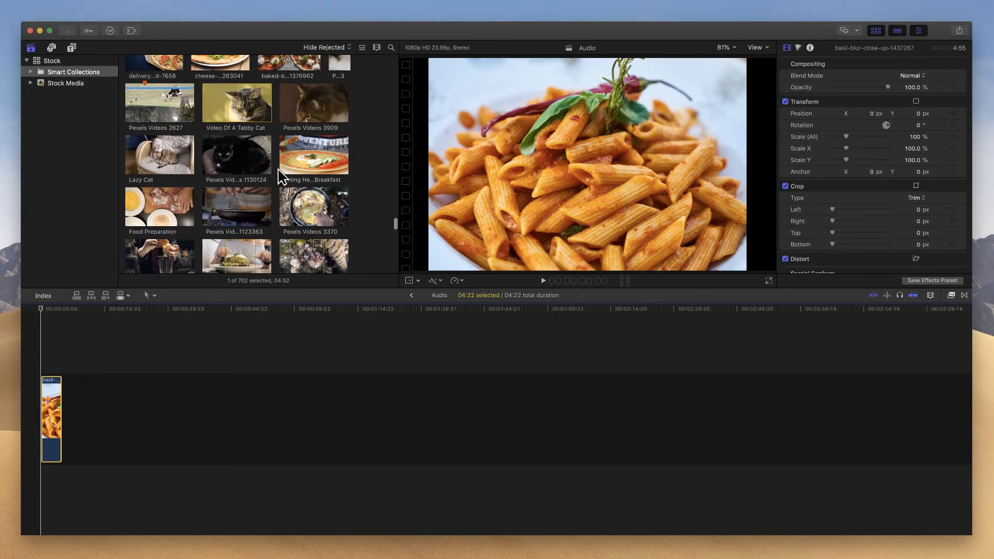
scroll(174, 220, up, 2)
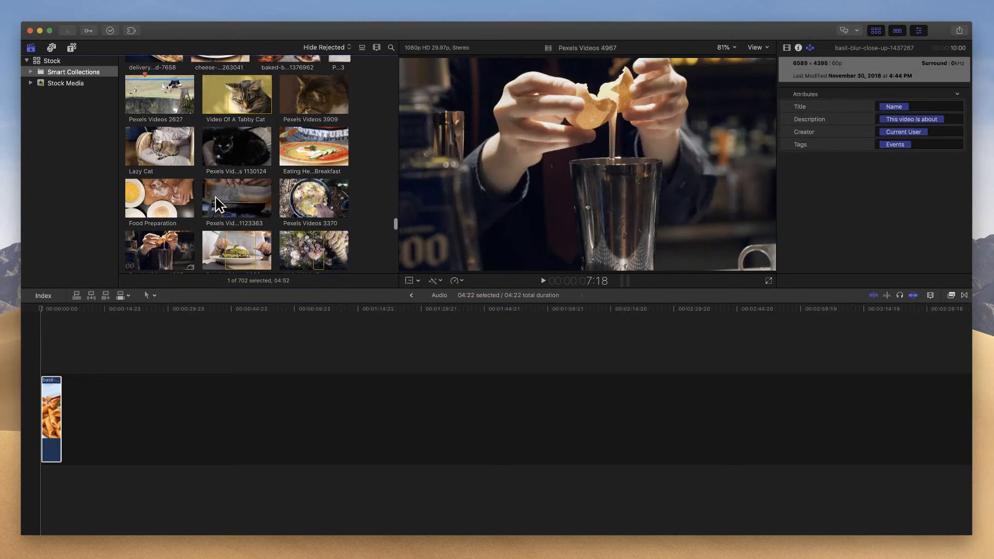
scroll(163, 226, down, 2)
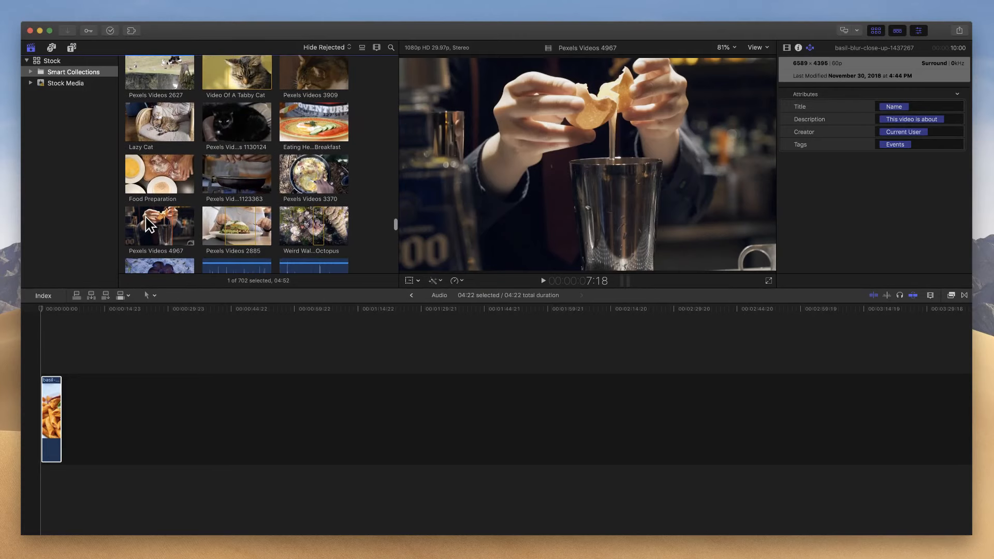
click(158, 225)
drag(158, 225, 160, 428)
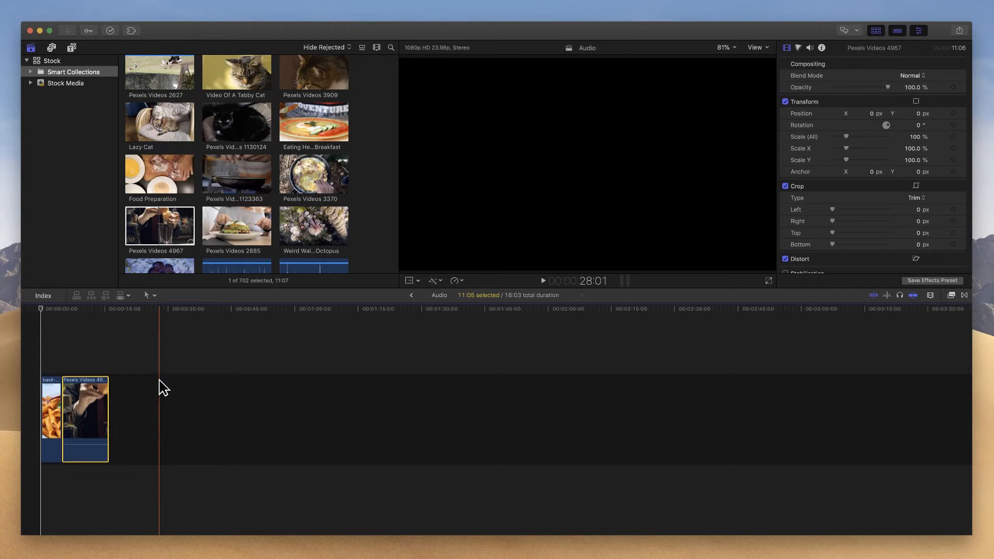
key(shift+z)
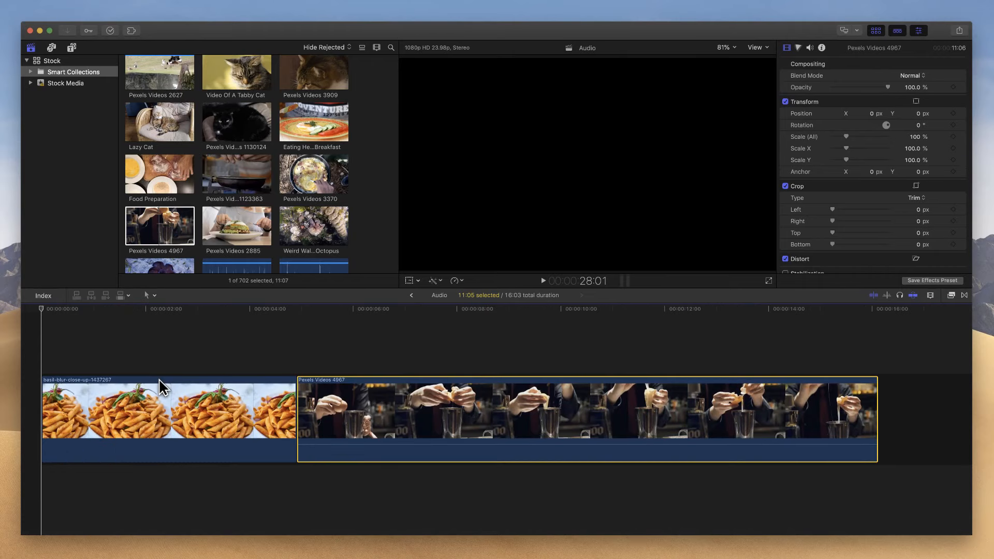
key(s)
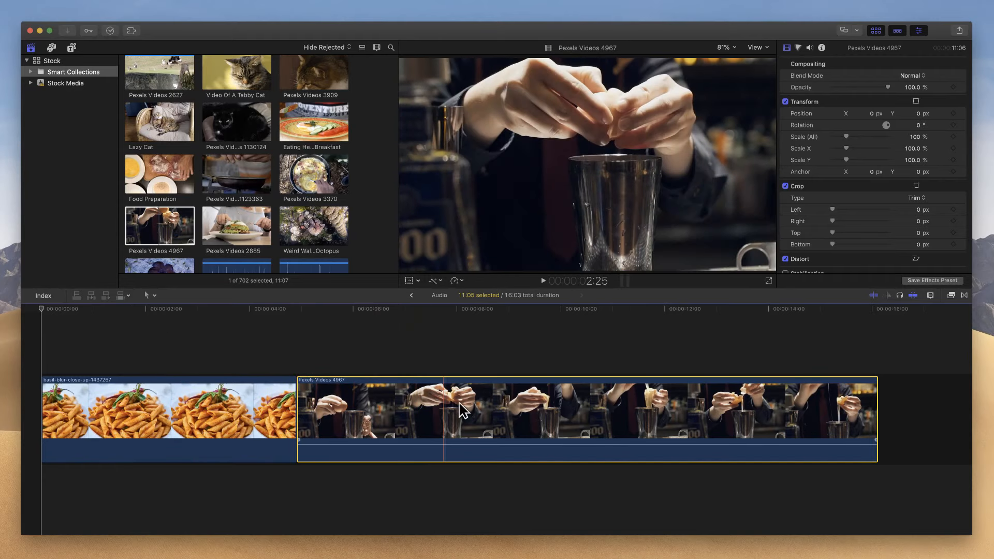
Step: Apply the Wipe transition between the pasta clip and Pexels Videos 4967, letting the media overlap to create it
click(964, 295)
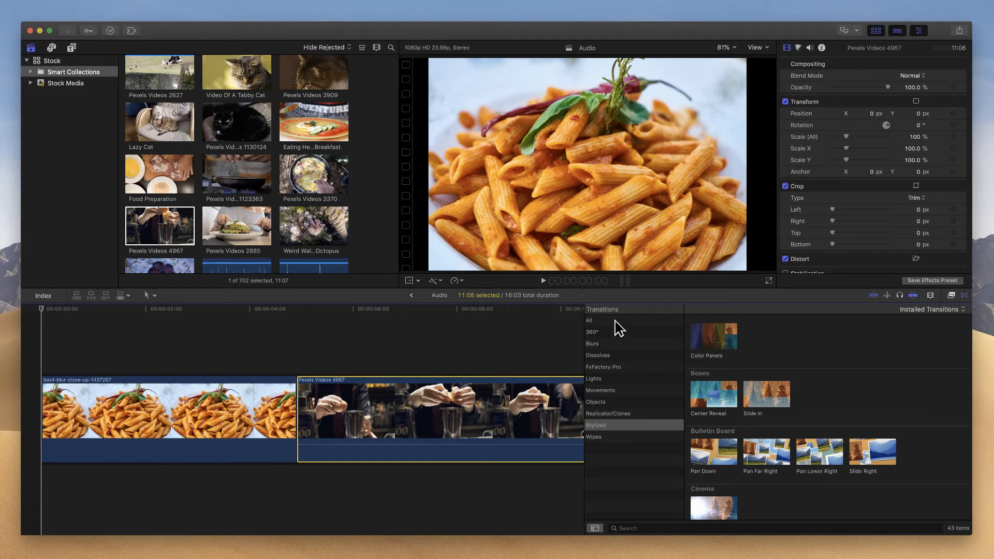
click(607, 356)
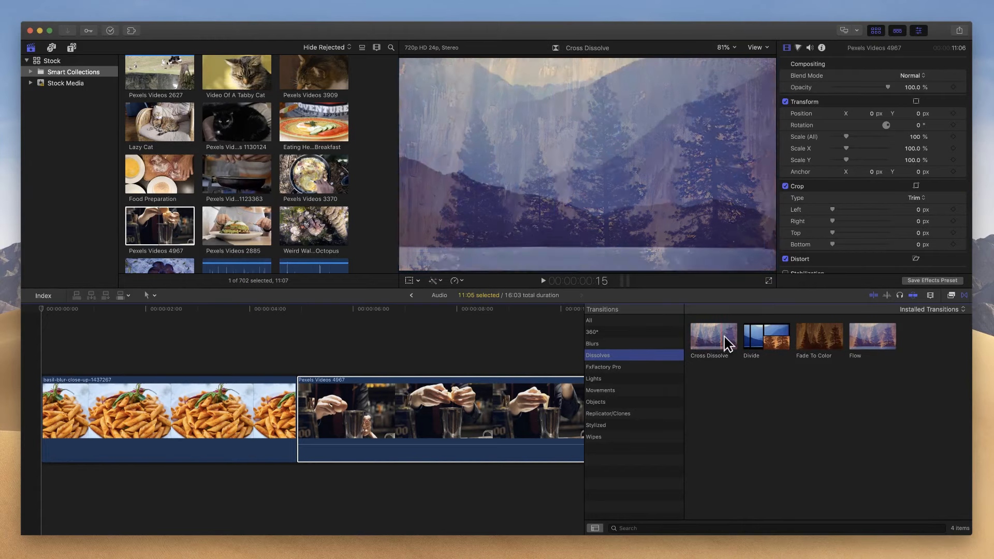
click(622, 440)
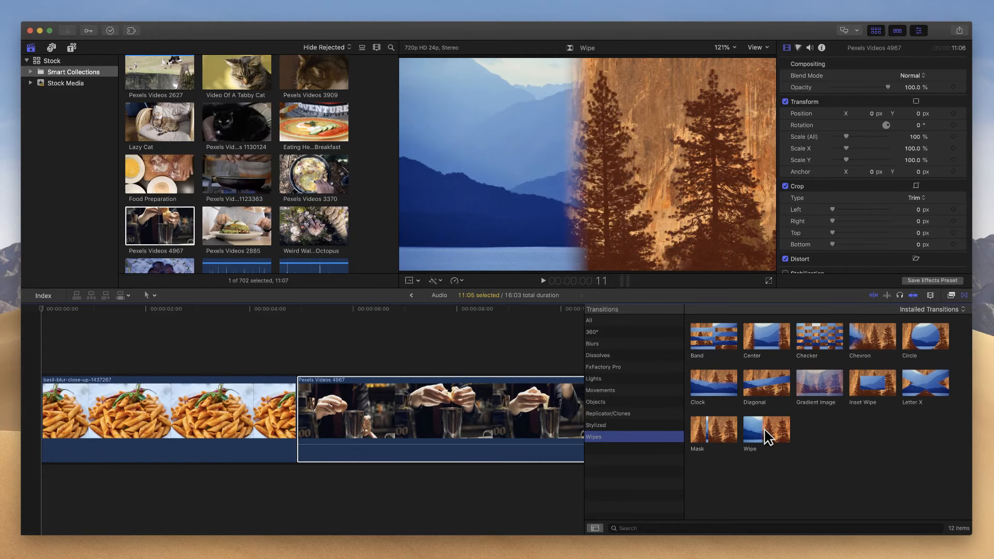
drag(761, 437, 300, 434)
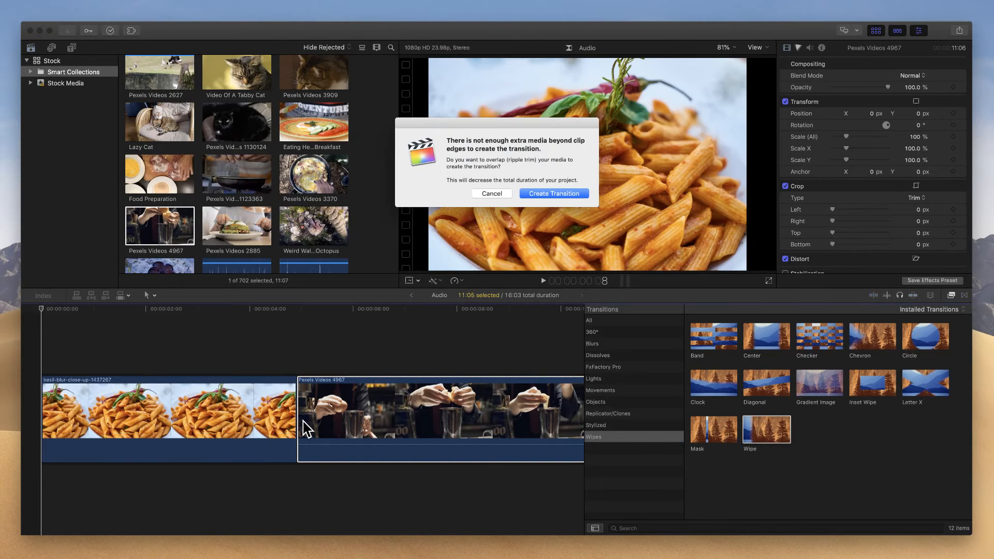
click(544, 192)
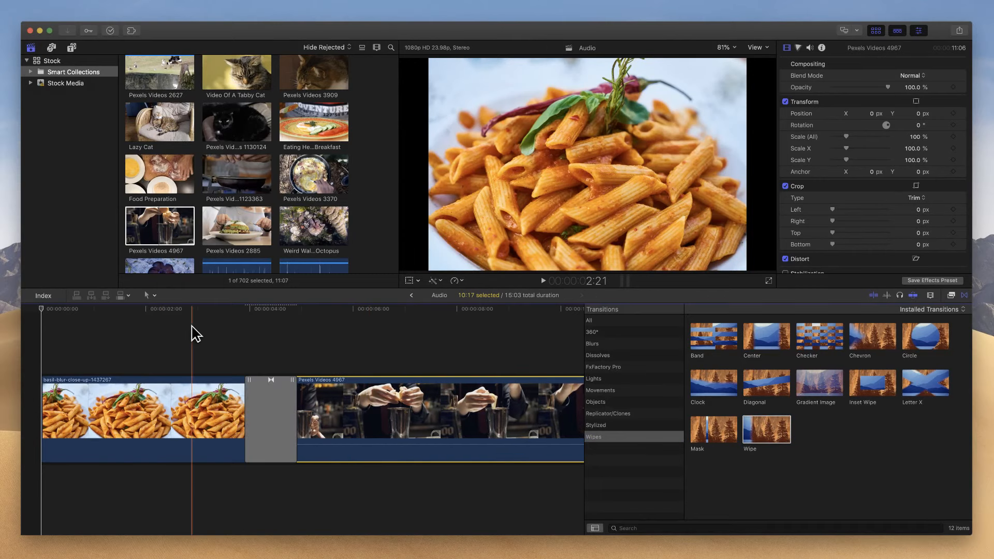
Step: Play through the wipe transition between the two clips several times and park the playhead at its middle
key(space)
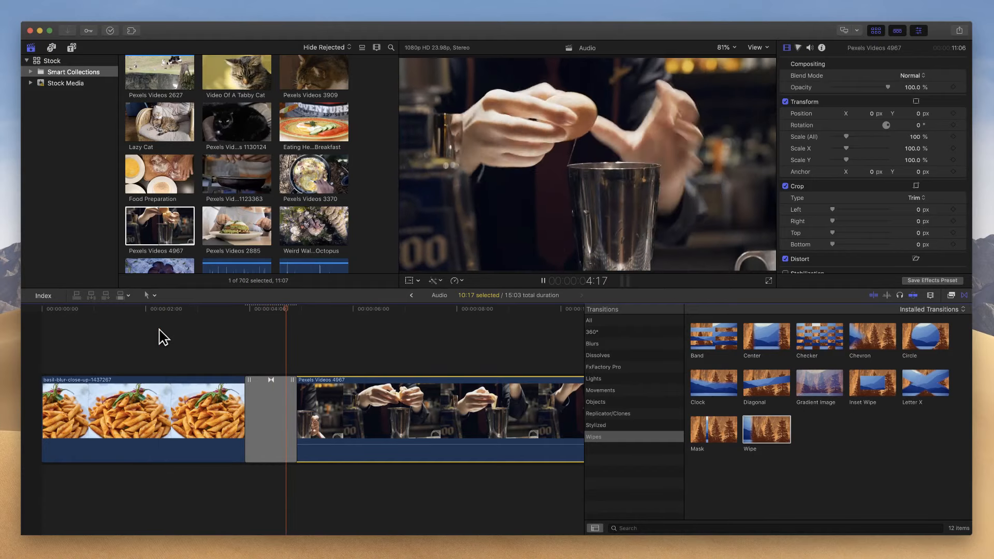
click(228, 347)
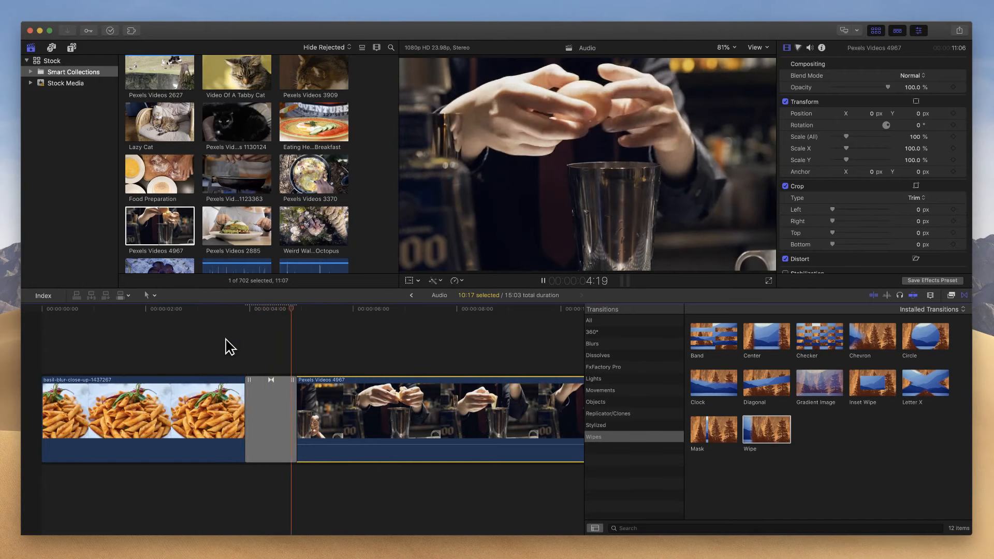
key(space)
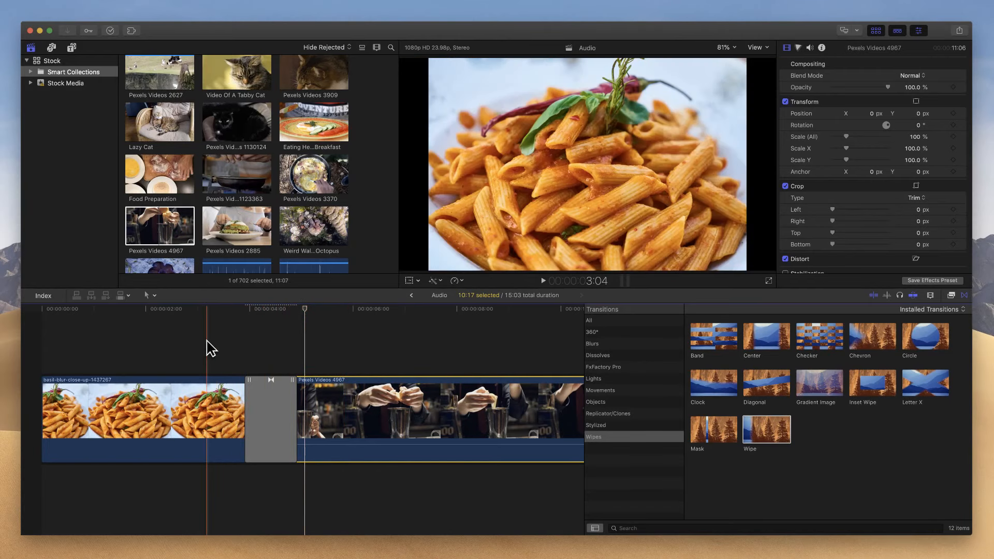
key(space)
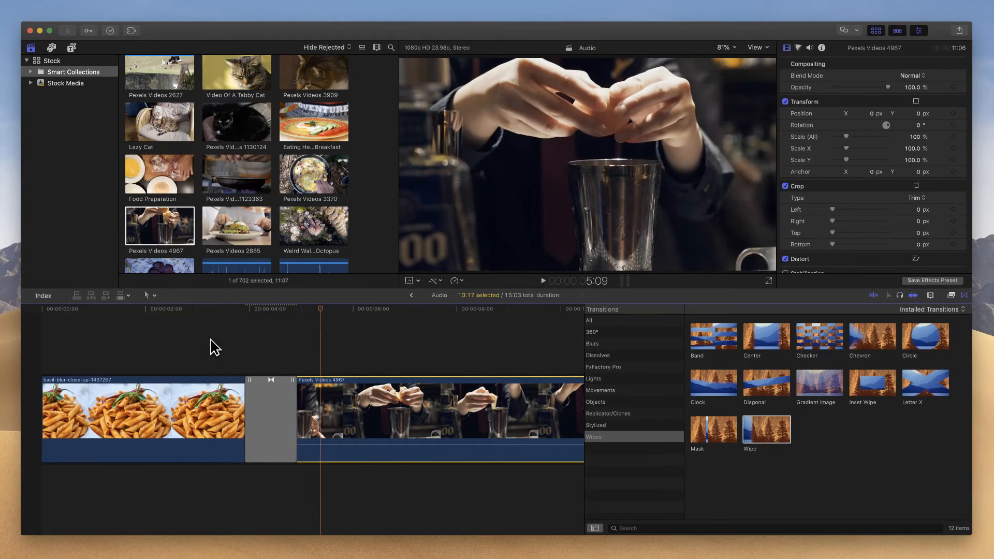
key(space)
key(space)
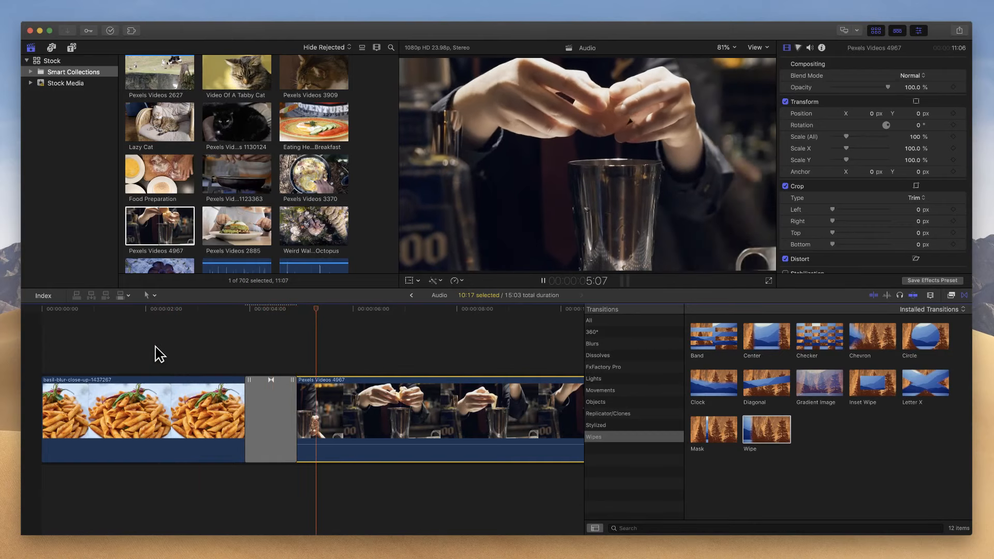
key(space)
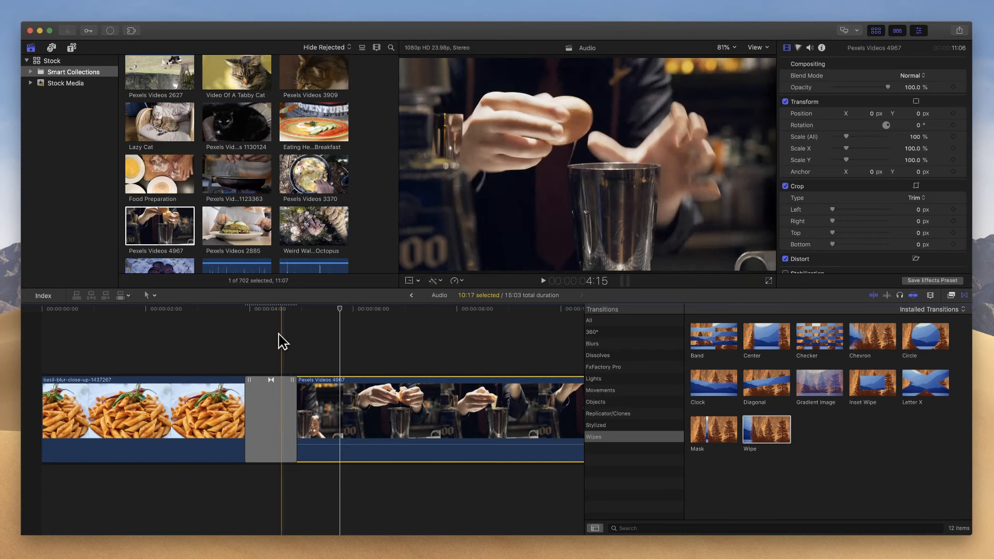
click(269, 310)
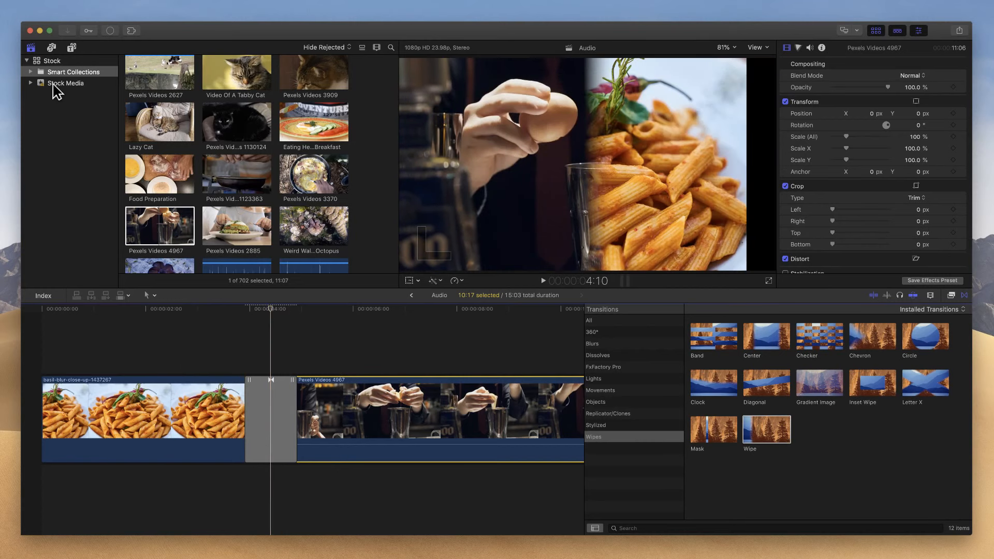
Step: Open the Sound Effects library and limit its list to the Motions & Transitions category of Final Cut Pro Sound Effects
click(52, 48)
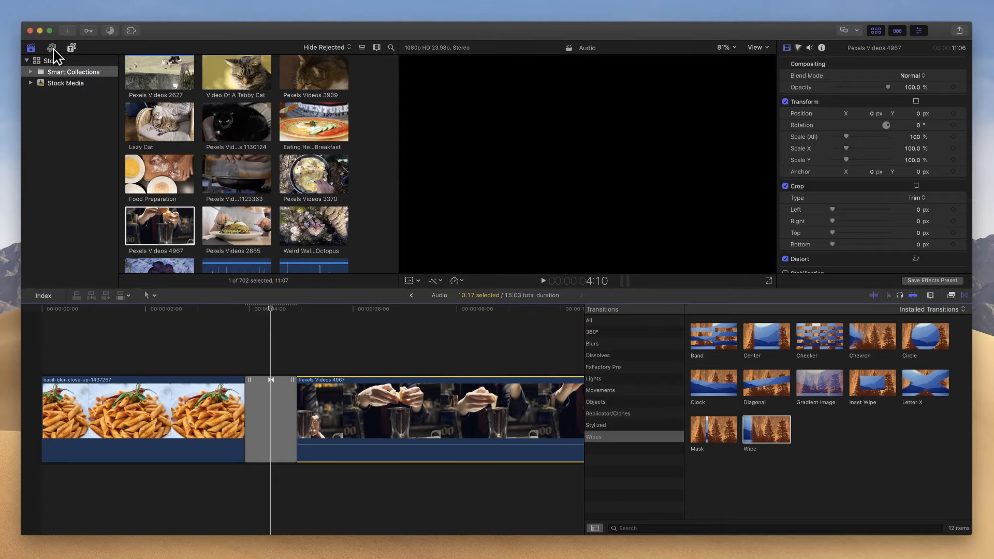
click(38, 94)
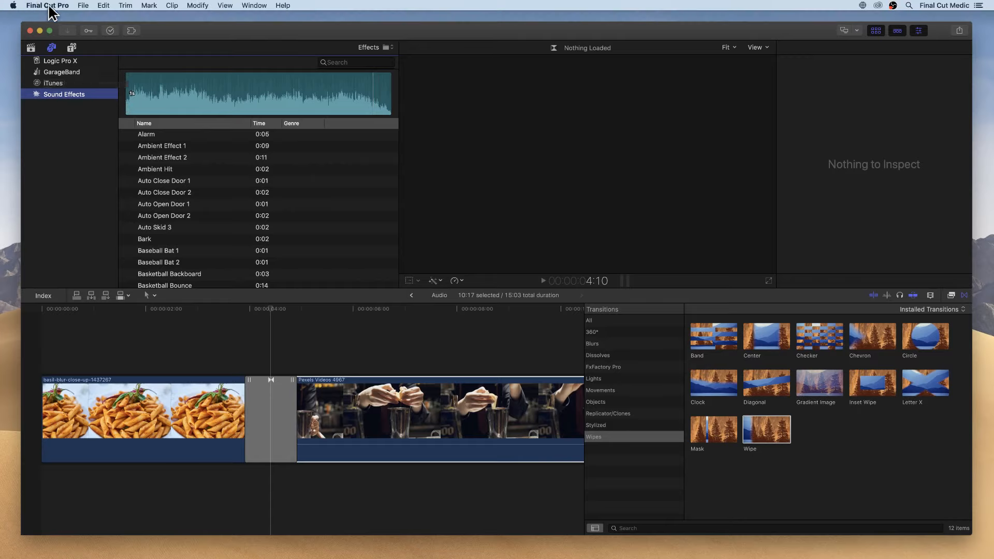
click(47, 6)
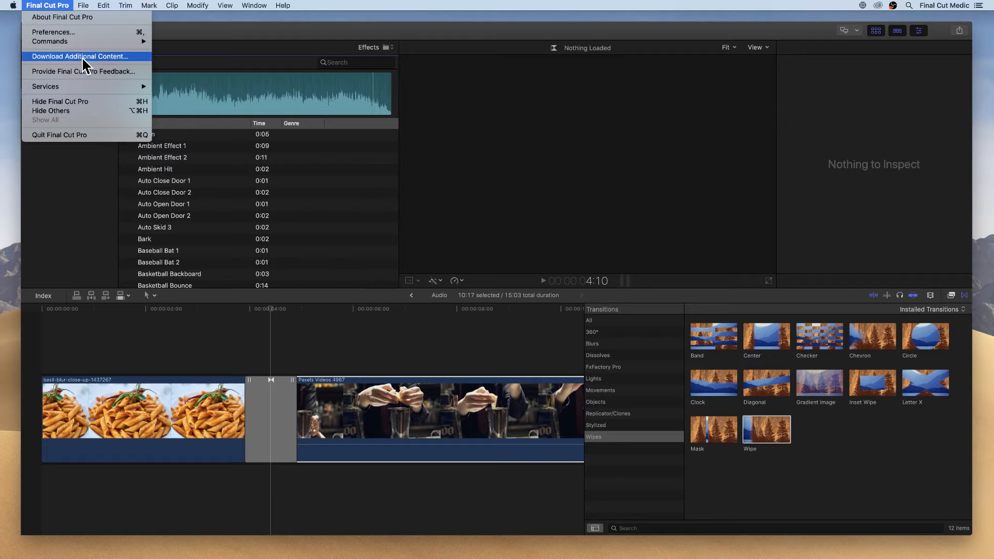
click(85, 205)
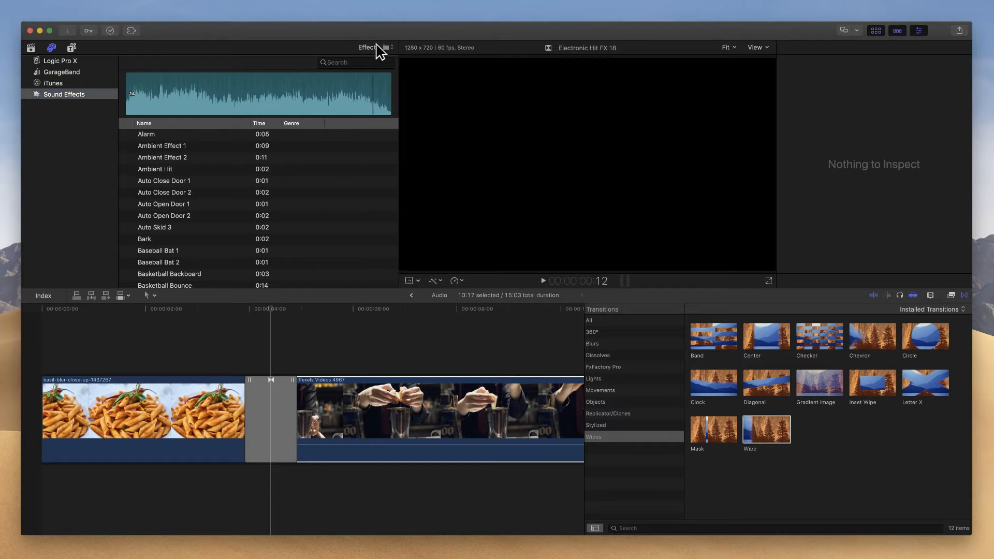
click(389, 51)
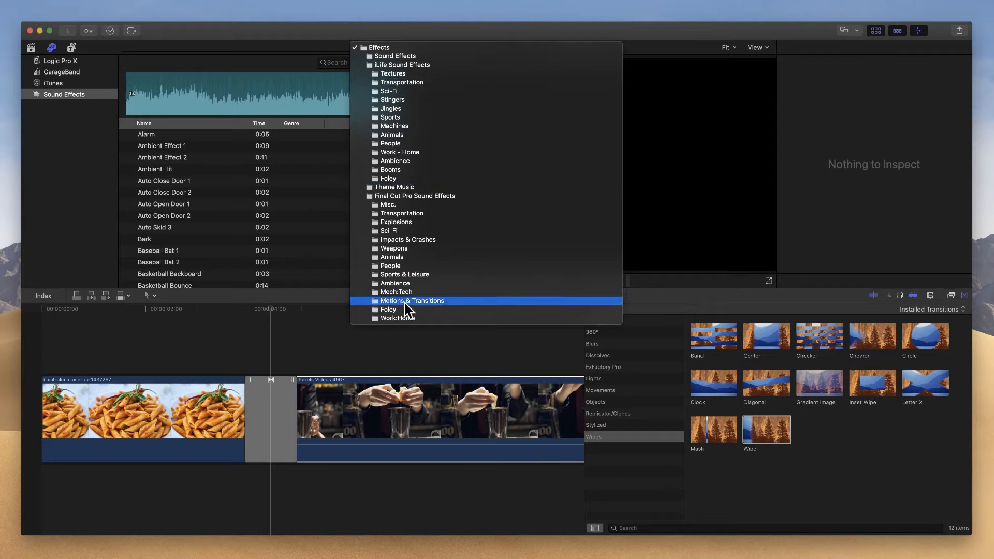
click(435, 302)
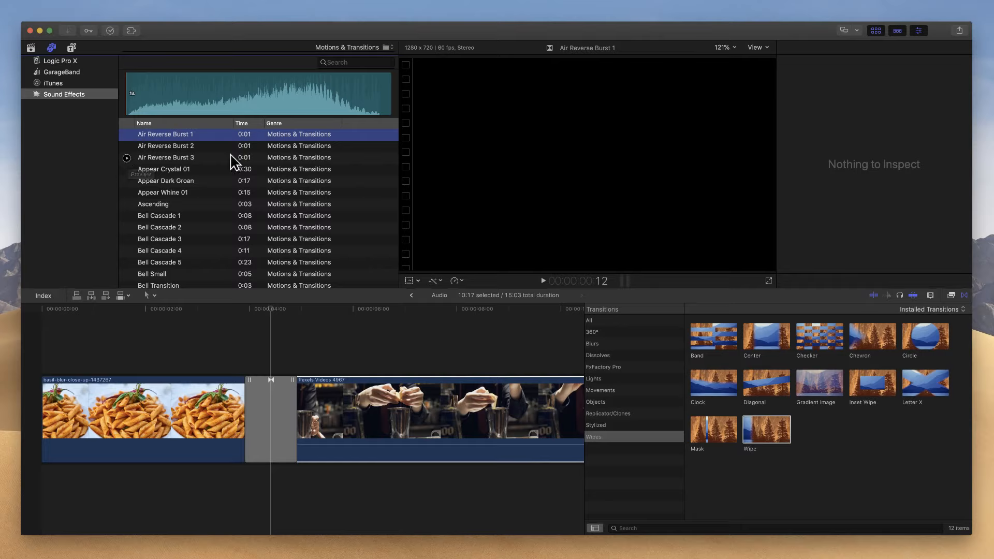
Step: Preview the Air Reverse Burst 1, 2 and 3 effects and connect Air Reverse Burst 1 beneath the wipe transition
click(127, 158)
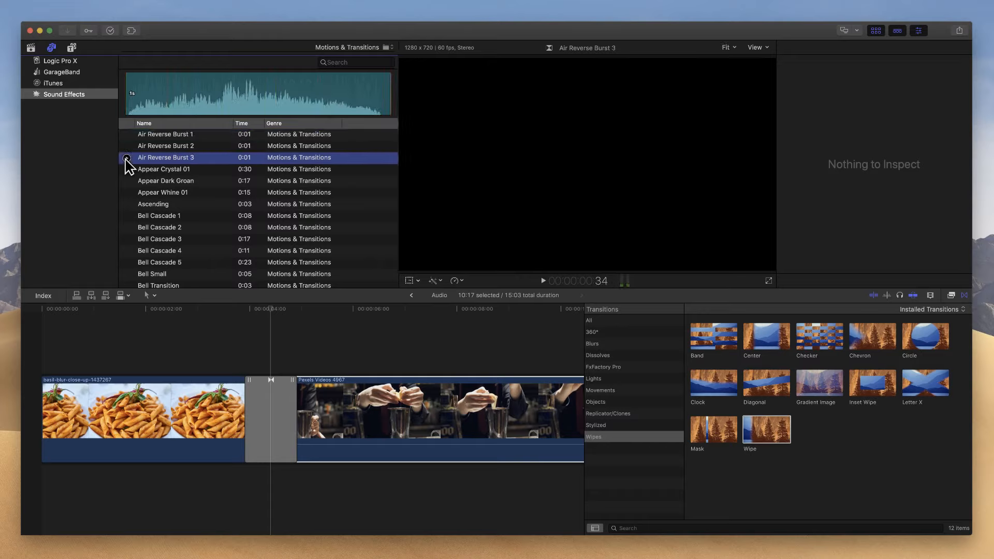
click(127, 158)
click(127, 135)
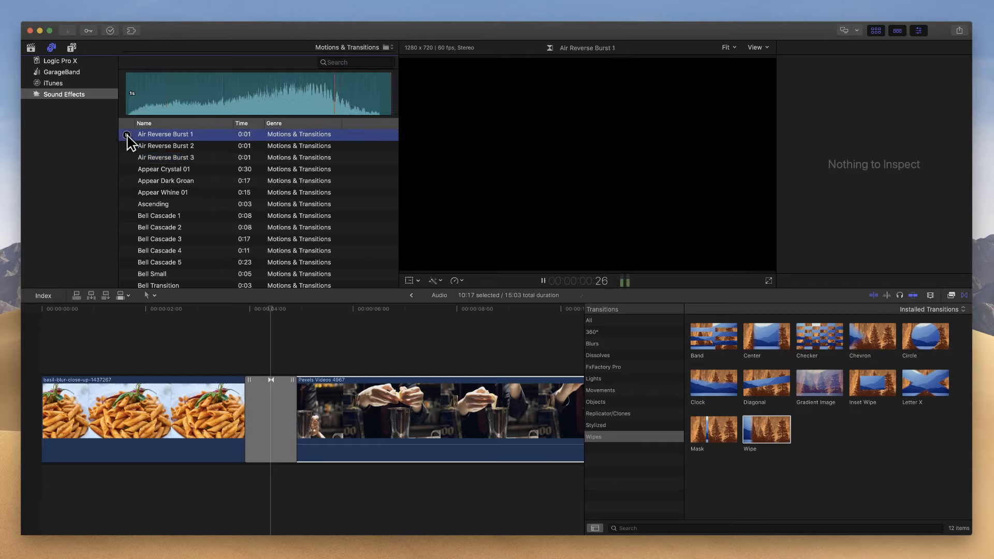
click(127, 146)
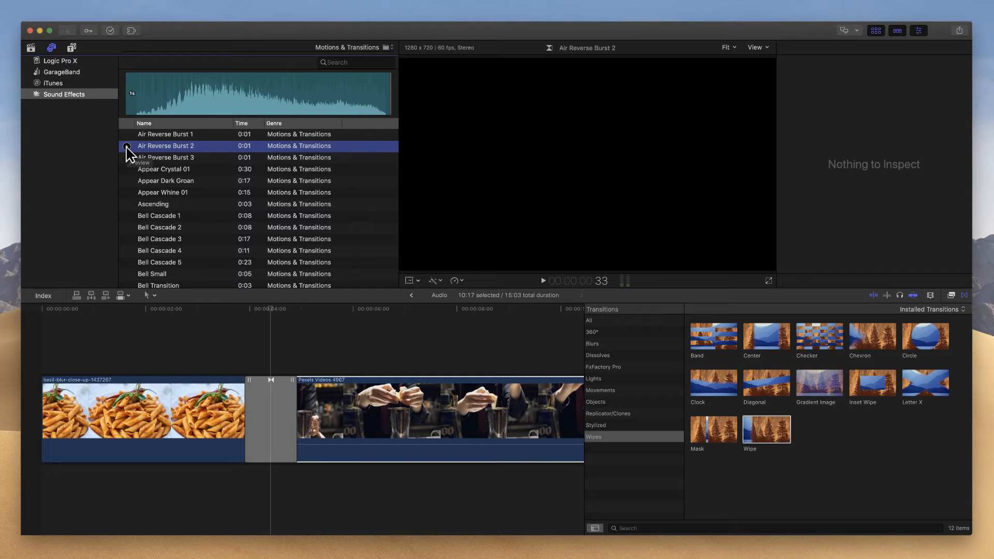
click(155, 135)
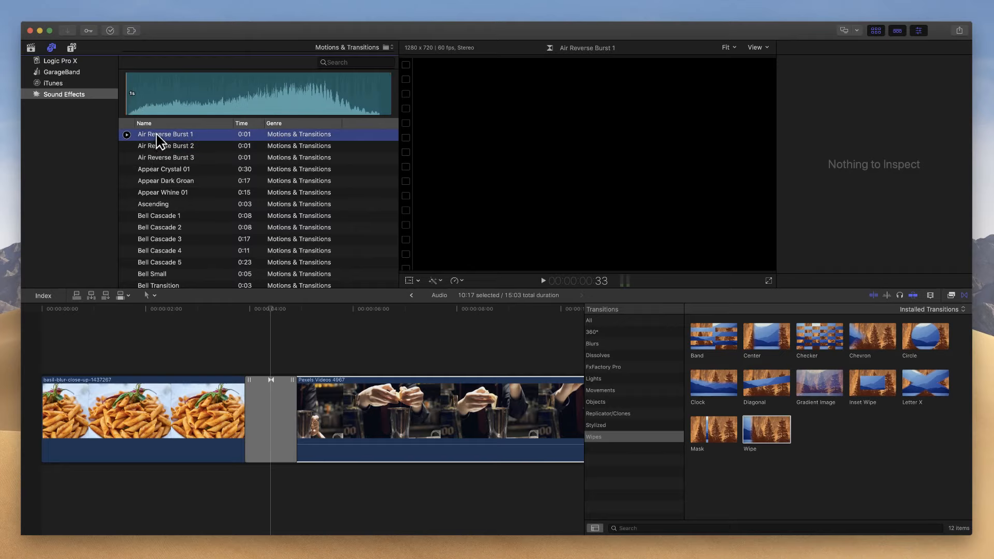
drag(205, 416, 254, 492)
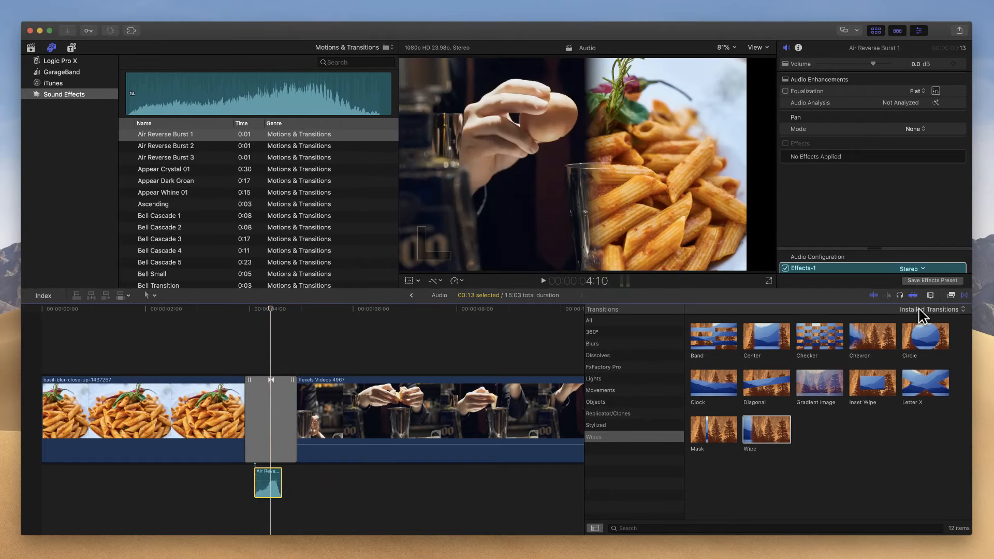
Step: Switch the timeline clips to the appearance with large audio waveforms and small filmstrips
click(930, 296)
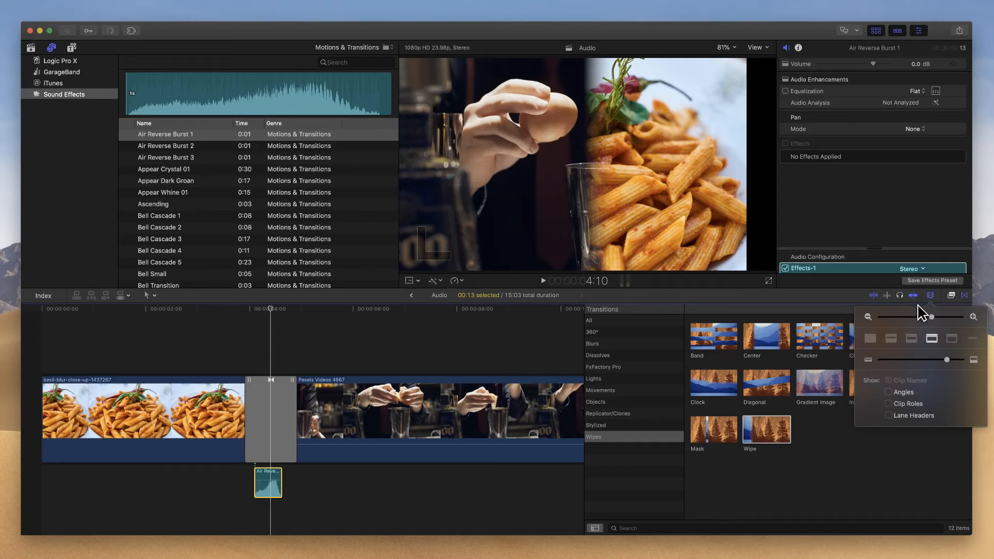
click(891, 339)
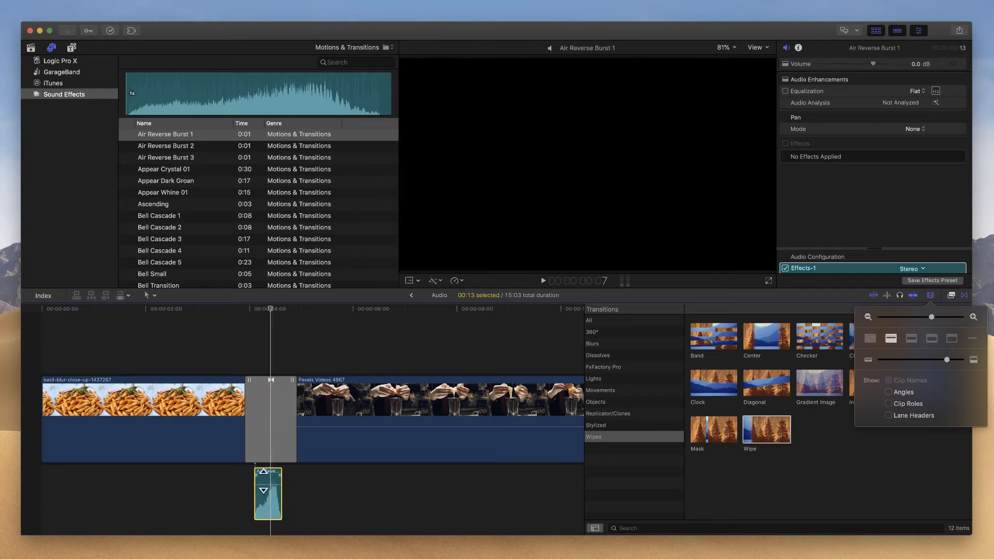
click(322, 484)
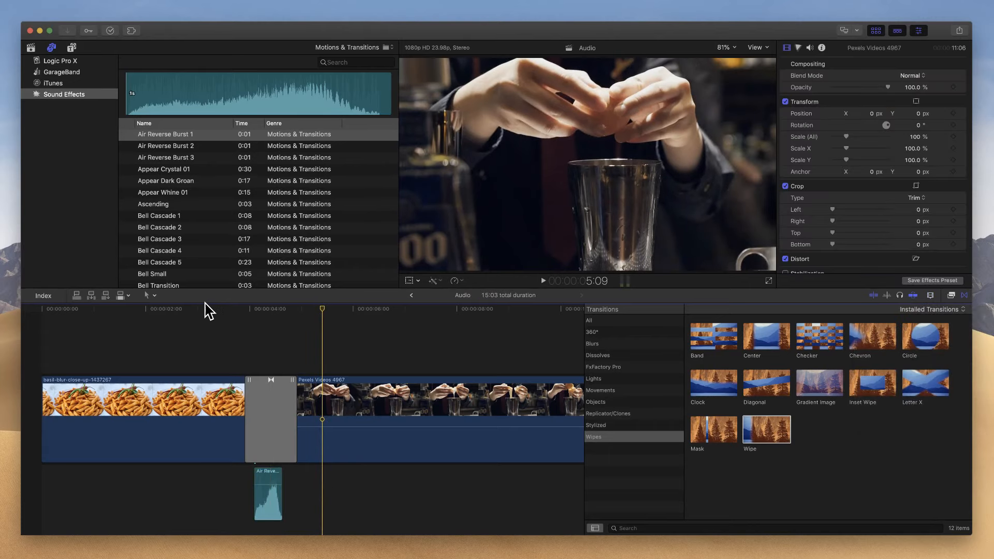
Step: Shift Air Reverse Burst 1 slightly later beneath the wipe and play through the transition with it
mouse_move(266, 498)
mouse_down()
mouse_move(282, 504)
mouse_move(268, 501)
mouse_move(269, 511)
mouse_up()
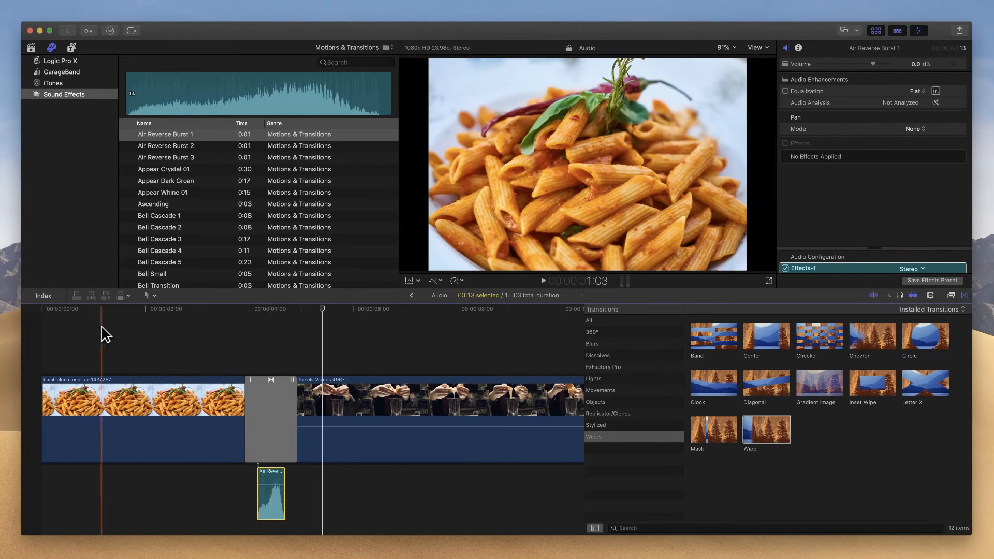
key(space)
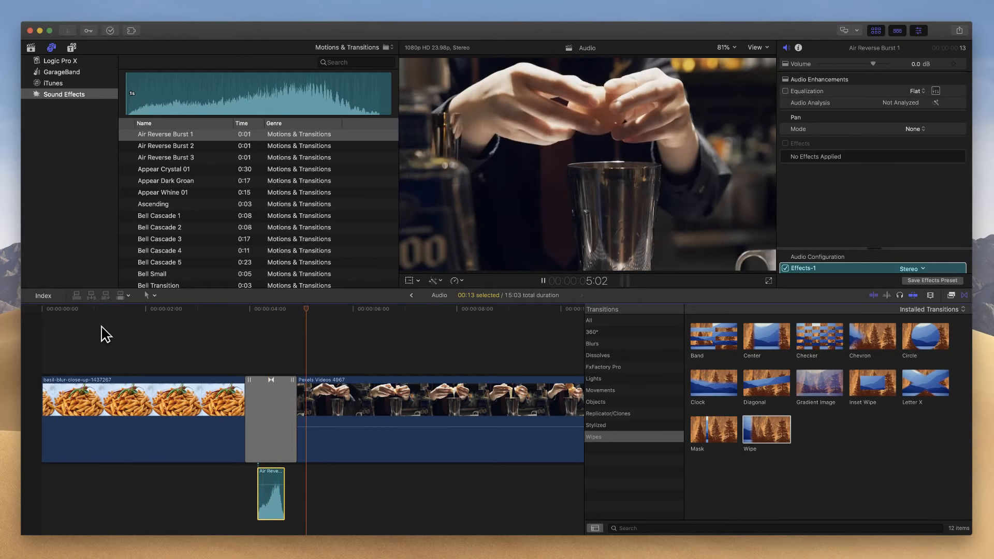
key(space)
key(space)
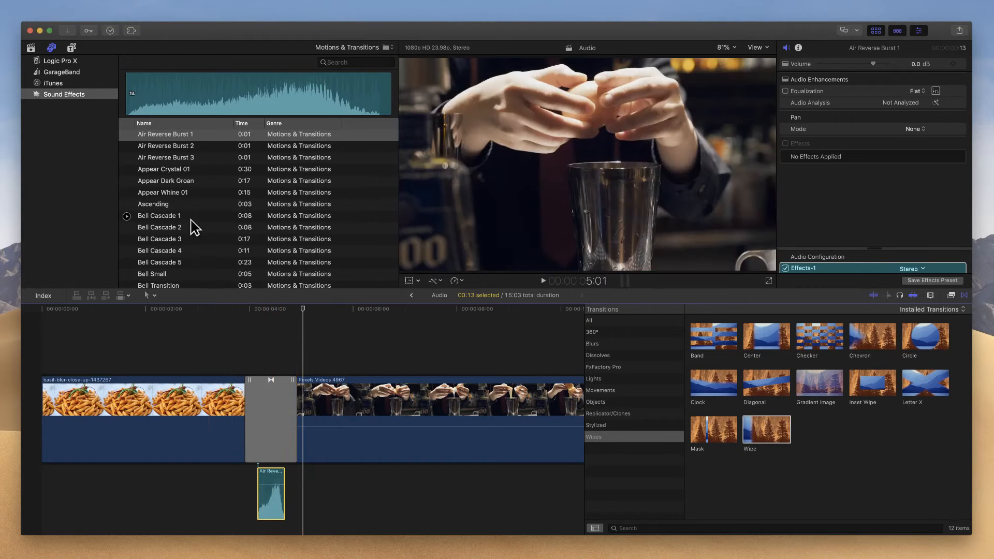
Step: Preview the Clock Cartoon and Control Room Strange sound effects further down the Motions & Transitions list
scroll(188, 224, down, 8)
scroll(188, 224, down, 10)
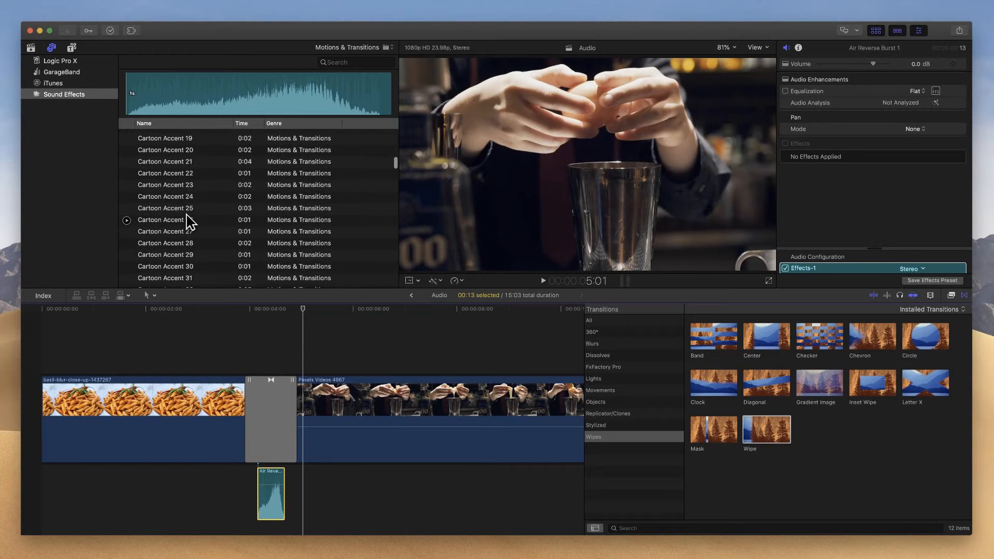
click(131, 170)
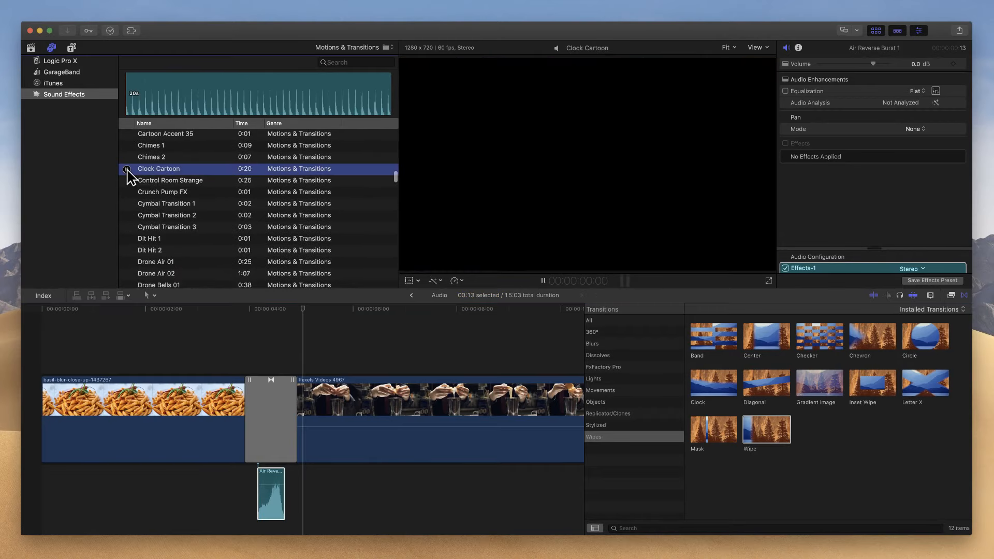
click(127, 181)
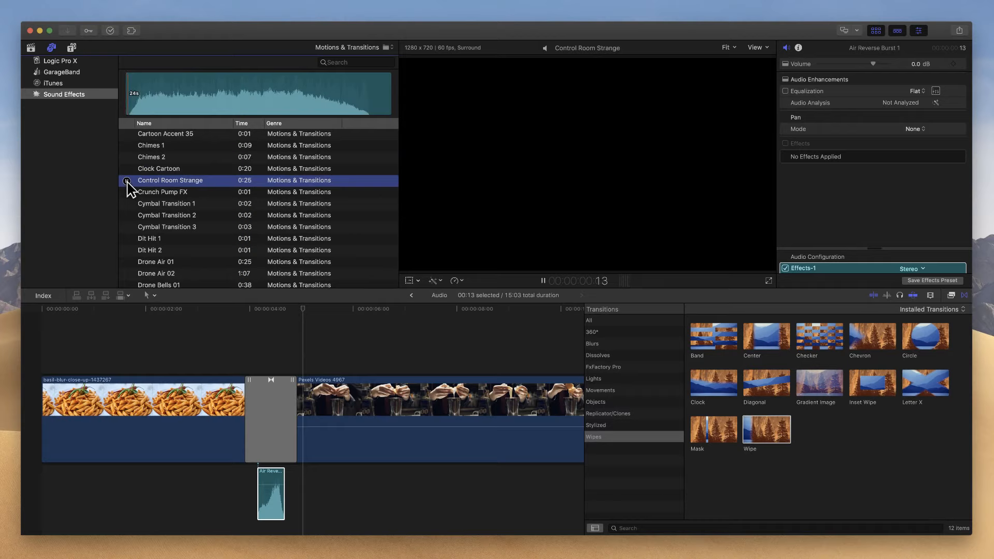
scroll(131, 188, down, 5)
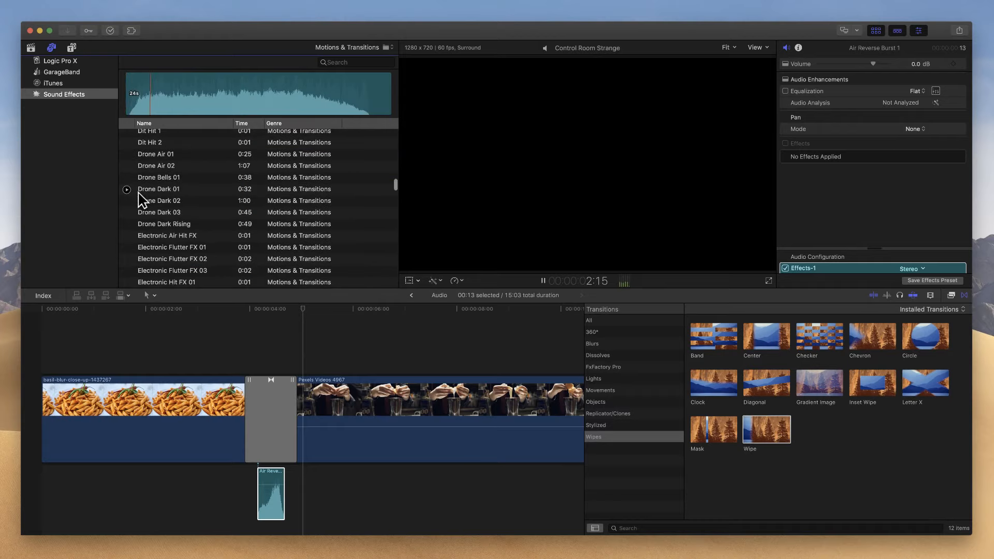
scroll(128, 200, up, 6)
click(126, 201)
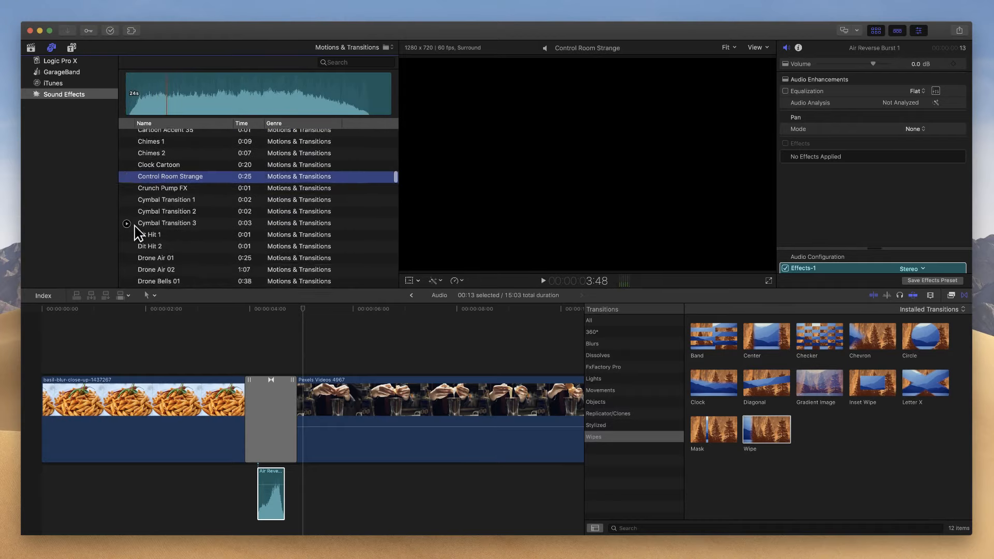
Step: Preview Electronic Hit FX 10, 11 and 12 and the Hits Feedback sound effect
scroll(136, 228, down, 8)
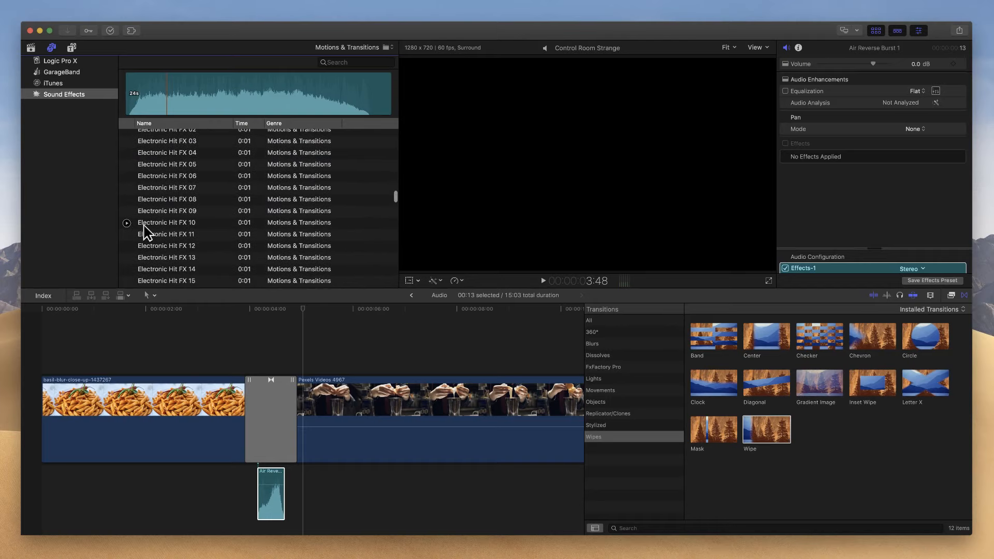
click(127, 223)
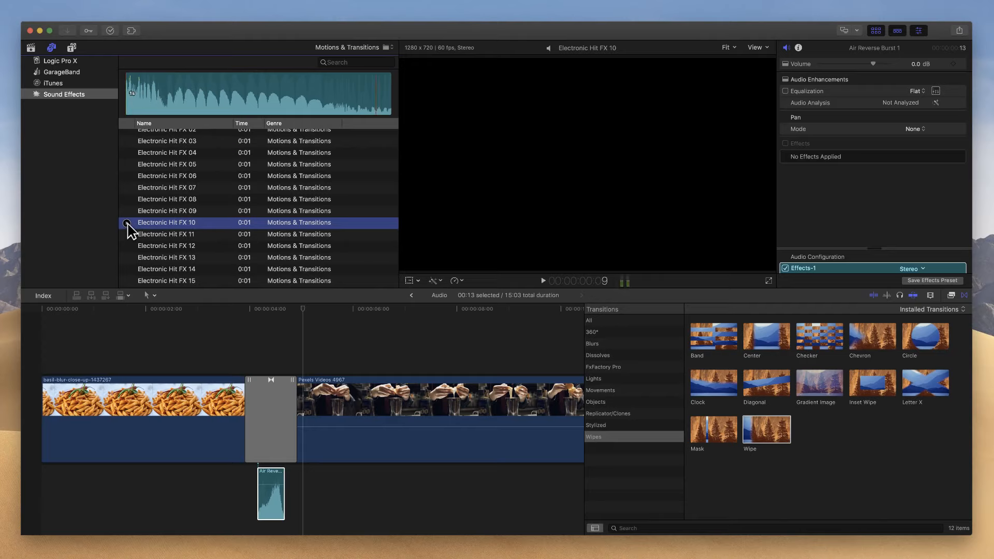
click(127, 234)
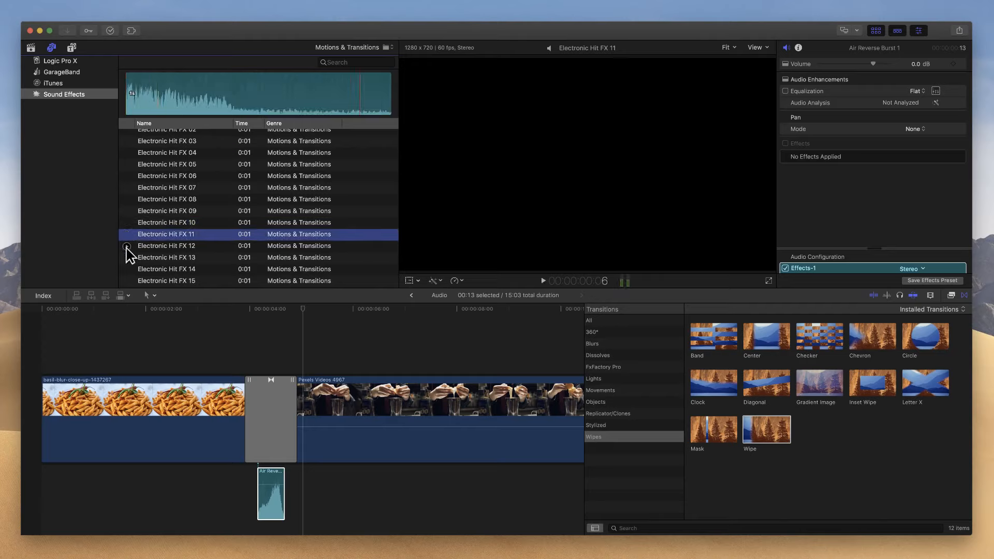
click(127, 246)
scroll(140, 252, down, 5)
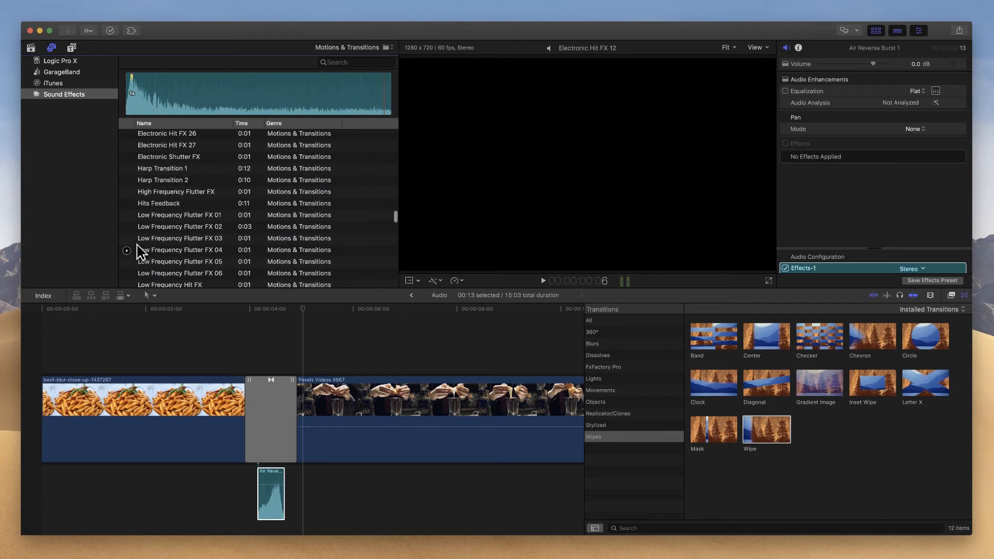
click(127, 204)
Step: Find the Swish 1 and Swish 2 sound effects and preview both
scroll(130, 207, down, 5)
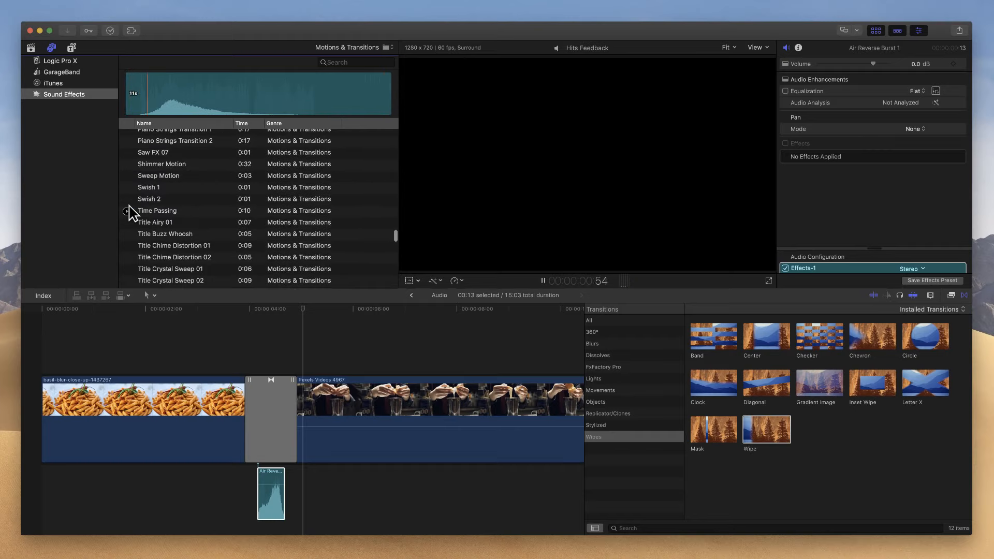
click(127, 187)
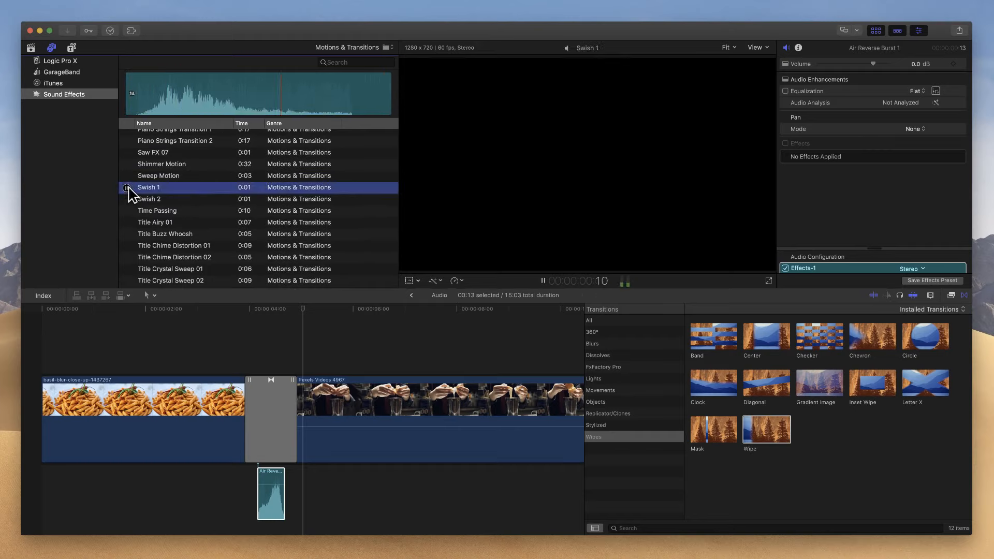
click(127, 200)
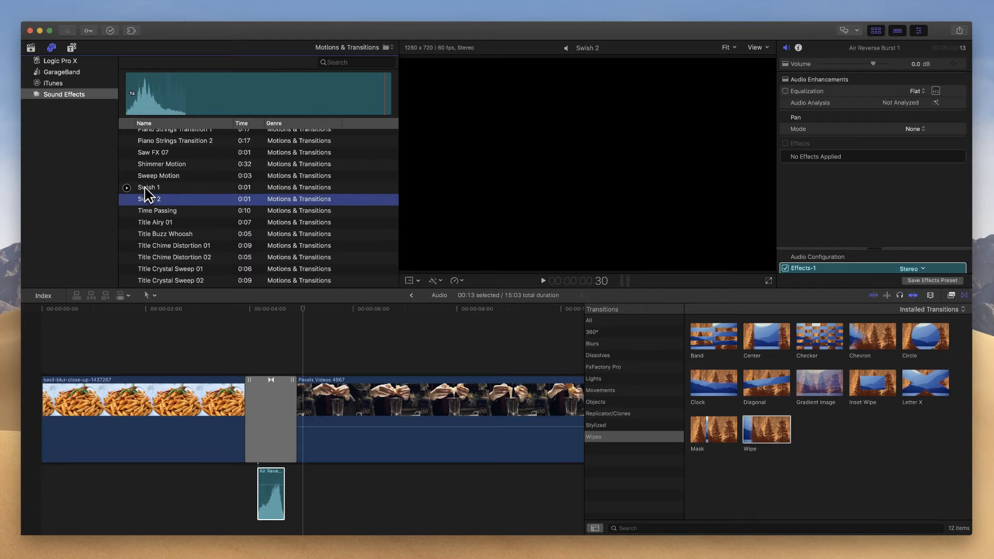
Step: Connect Swish 1 beneath the wipe transition and delete the Air Reverse Burst 1 clip from the timeline
click(148, 189)
drag(148, 196, 192, 282)
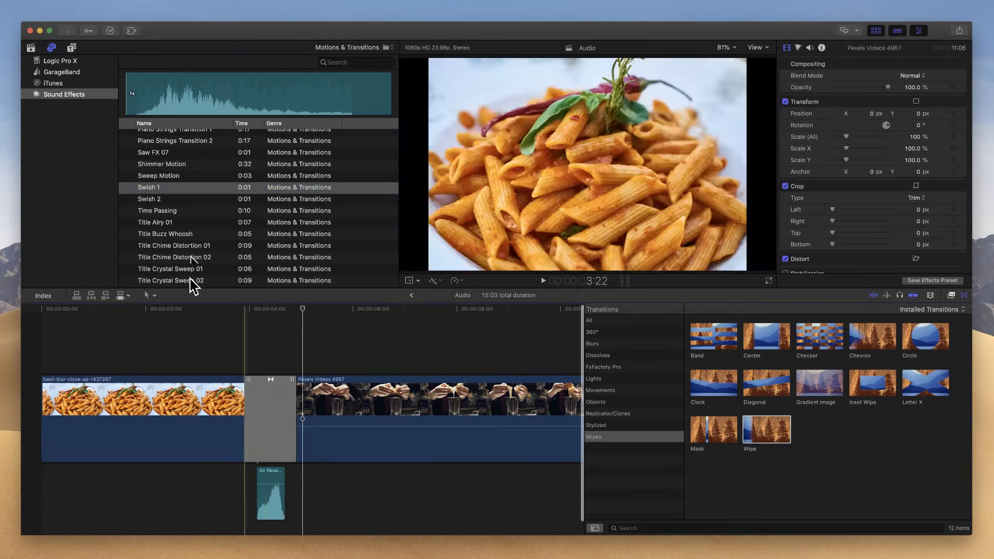
click(147, 188)
drag(147, 188, 261, 498)
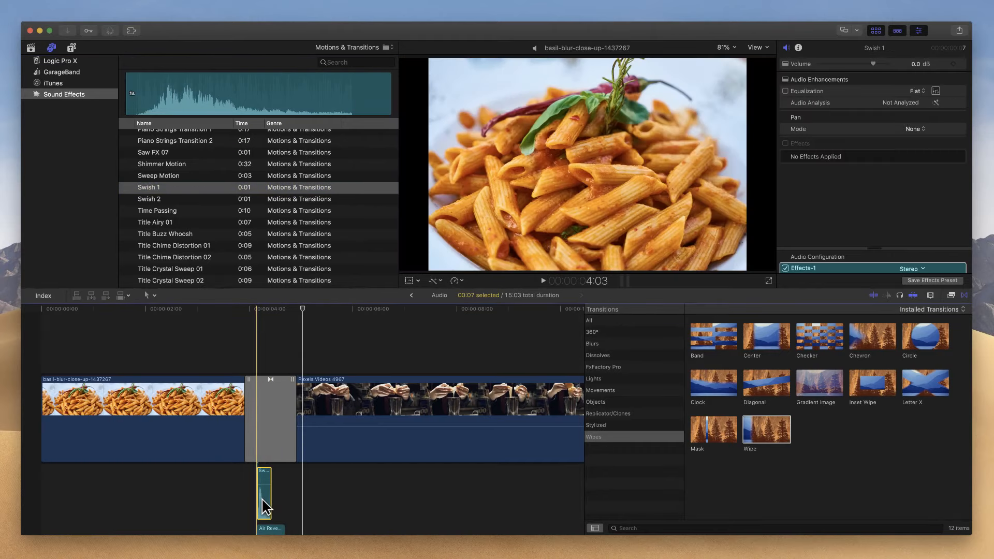
click(283, 525)
key(Delete)
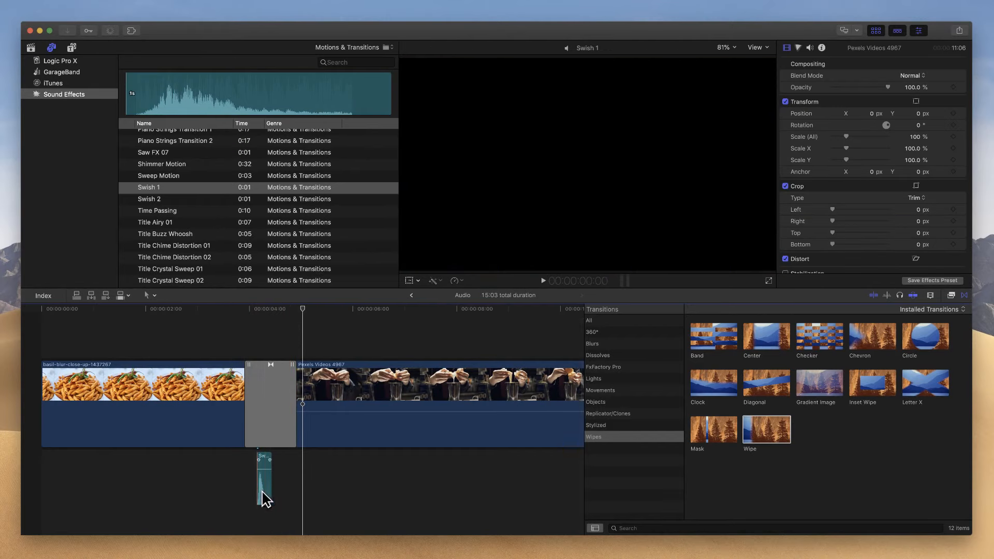
Step: Shorten the wipe transition to about 9 frames and slide the Swish 1 clip later to sit beneath it
drag(248, 391, 266, 385)
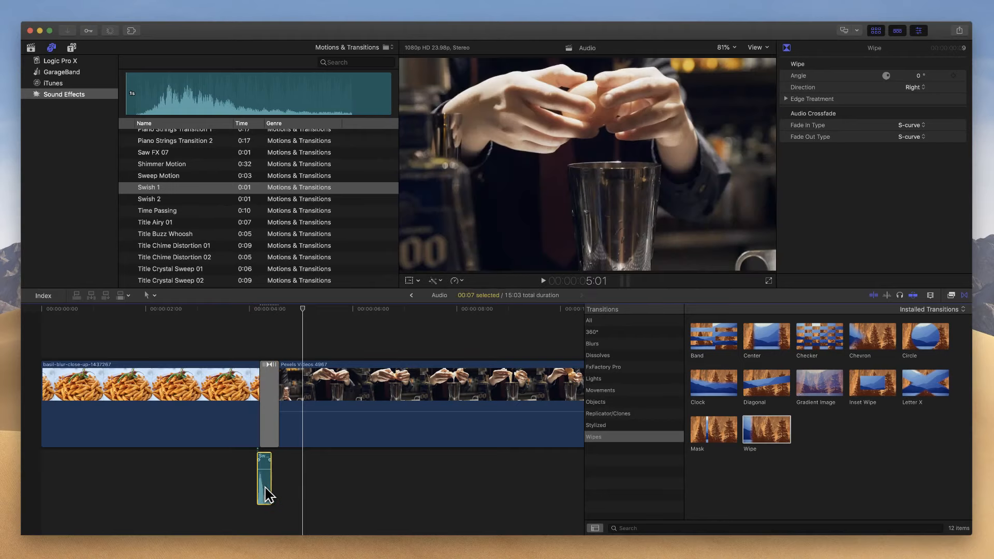
drag(260, 487, 267, 487)
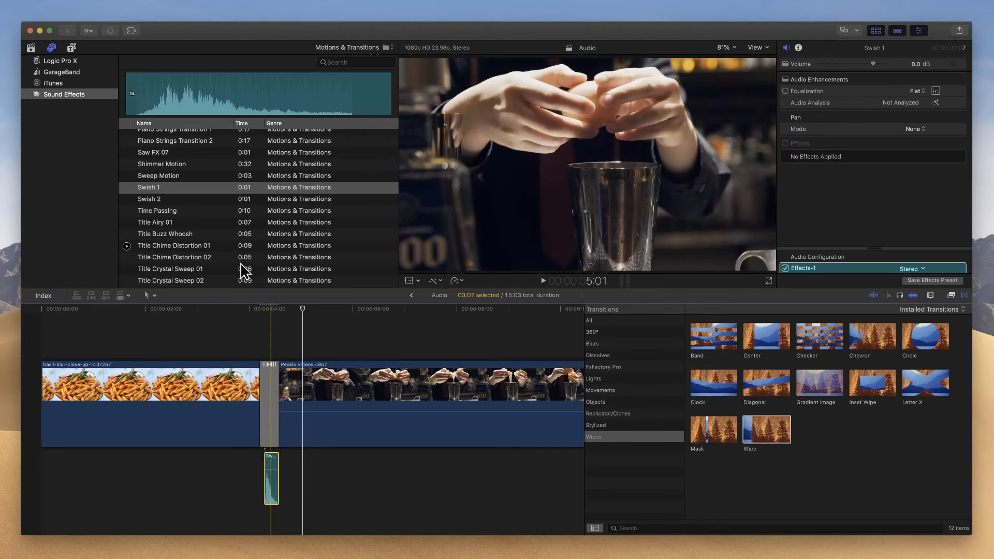
Step: Play through the shortened wipe repeatedly to check its timing against the Swish 1 effect
key(space)
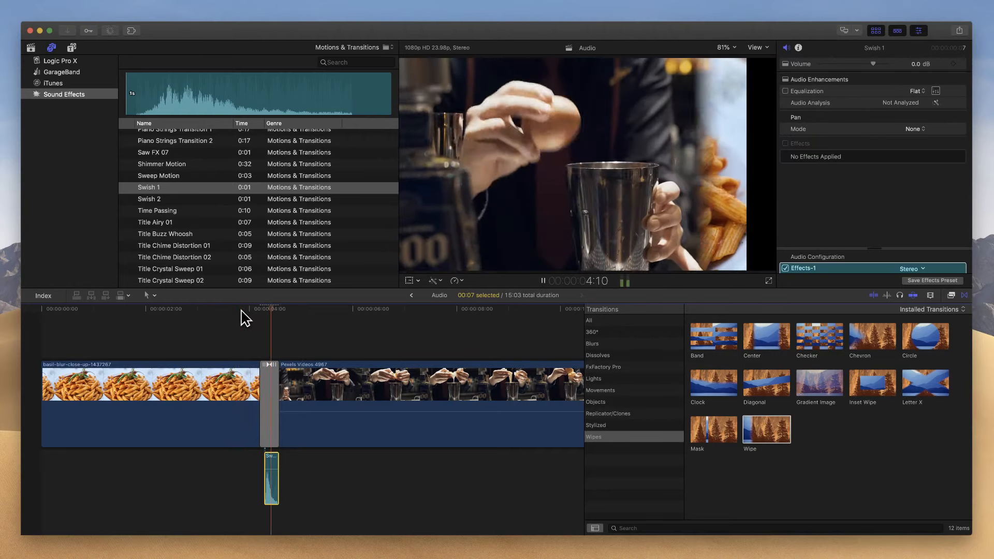
click(227, 311)
key(space)
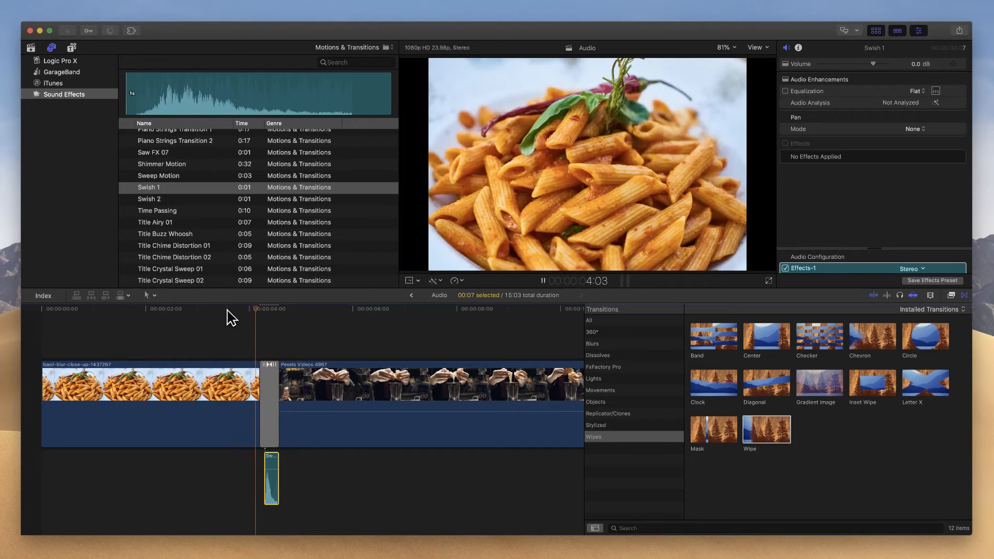
key(space)
key(space)
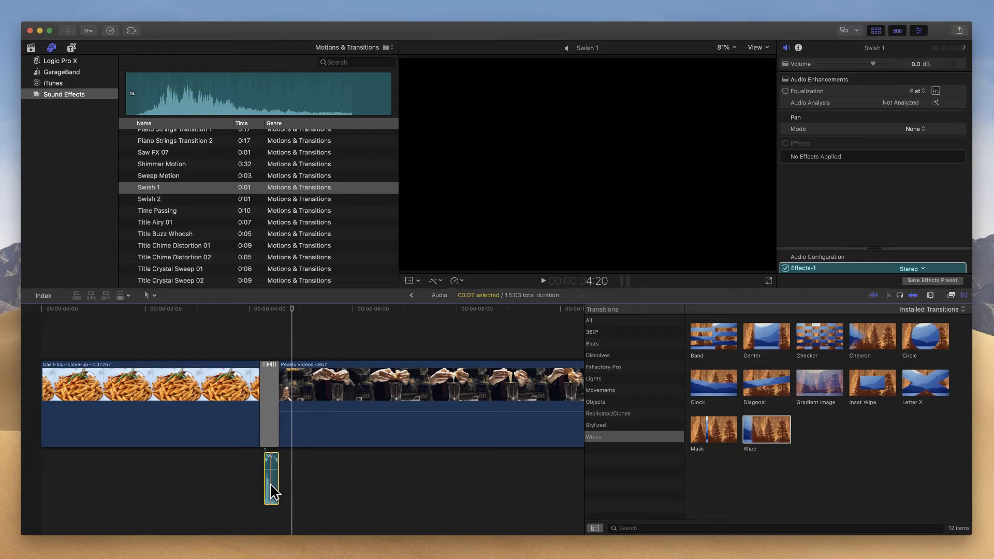
click(270, 484)
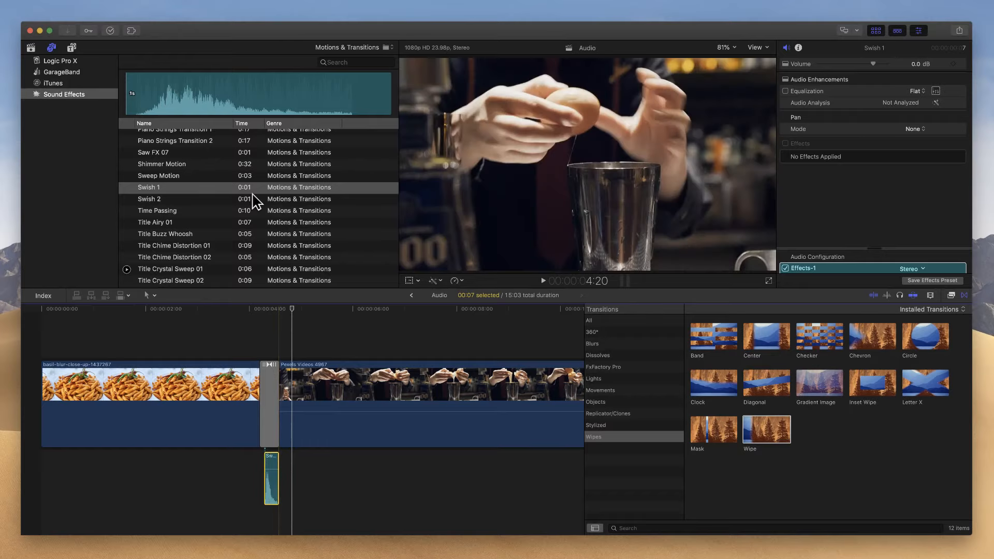
Step: Open the Stock library and select the Pexels Videos 1130124 clip of the black cat
click(31, 47)
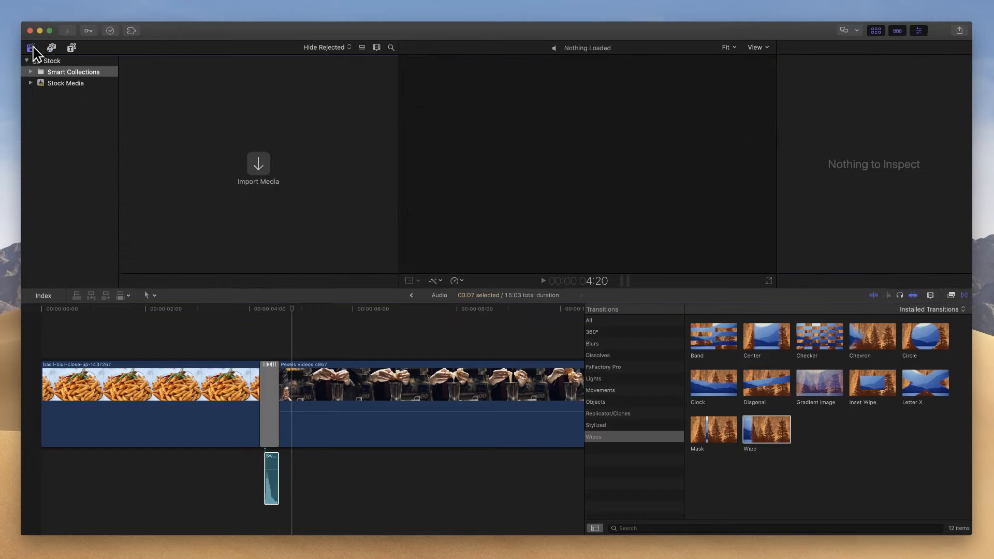
click(69, 61)
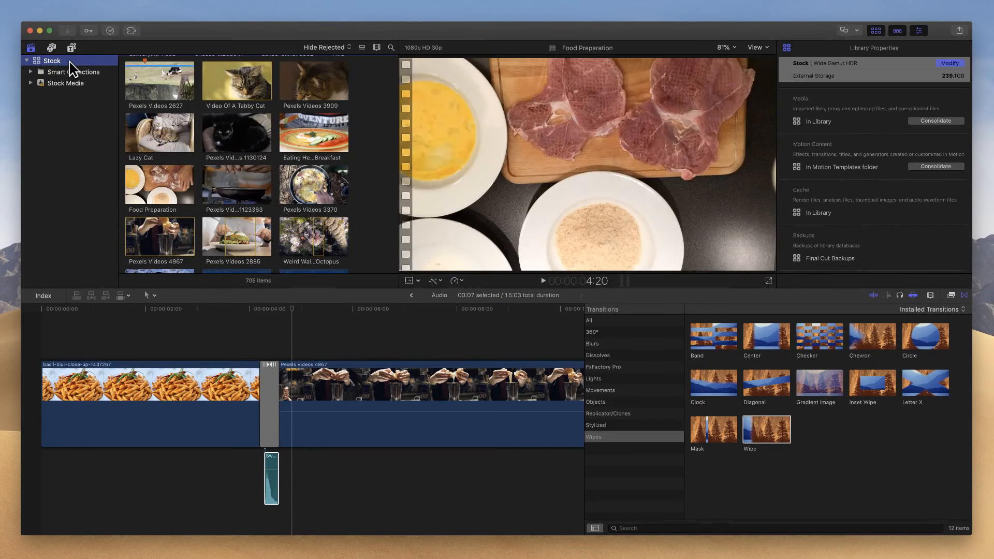
scroll(219, 125, up, 3)
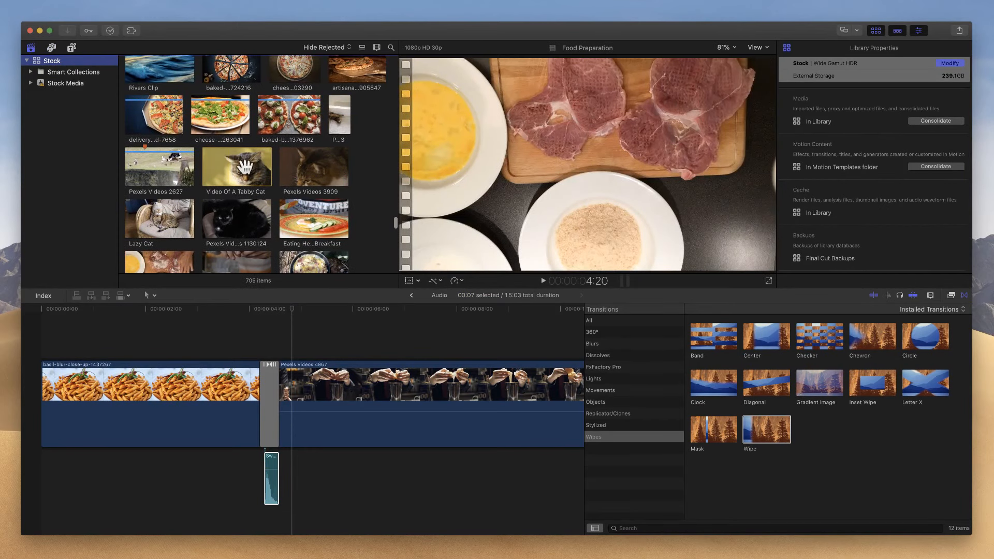
click(220, 176)
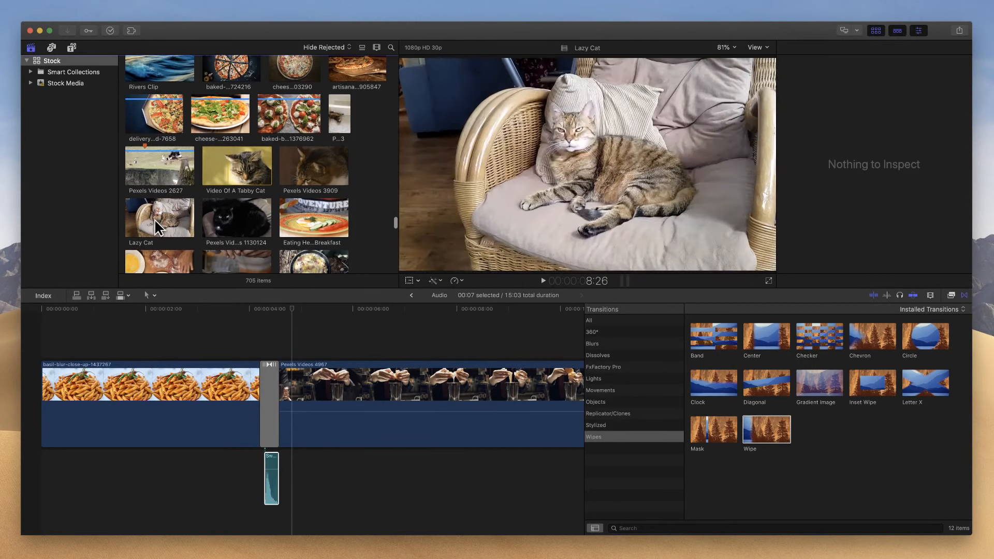
click(221, 216)
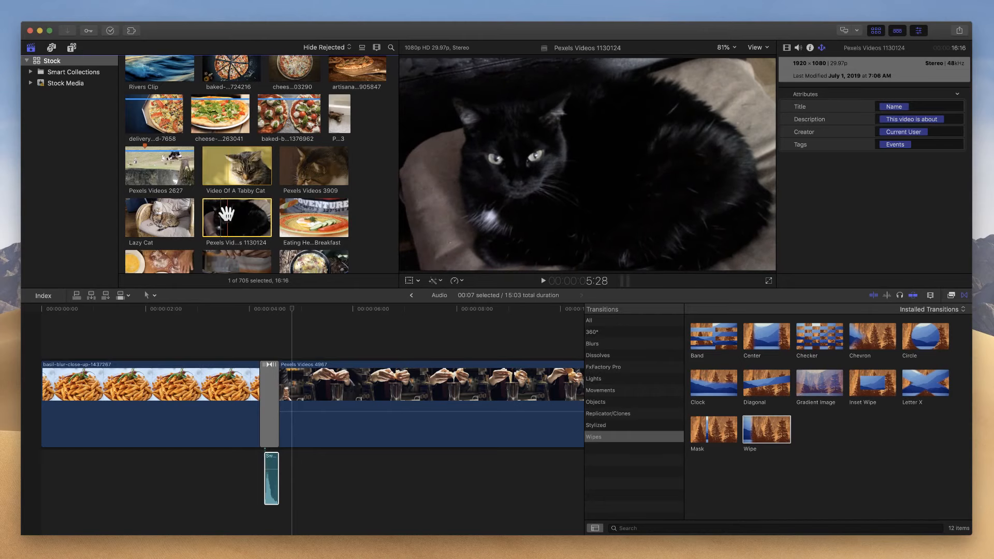
Step: Reveal the source file of Pexels Videos 1130124 in Finder and return to Final Cut Pro
right_click(227, 215)
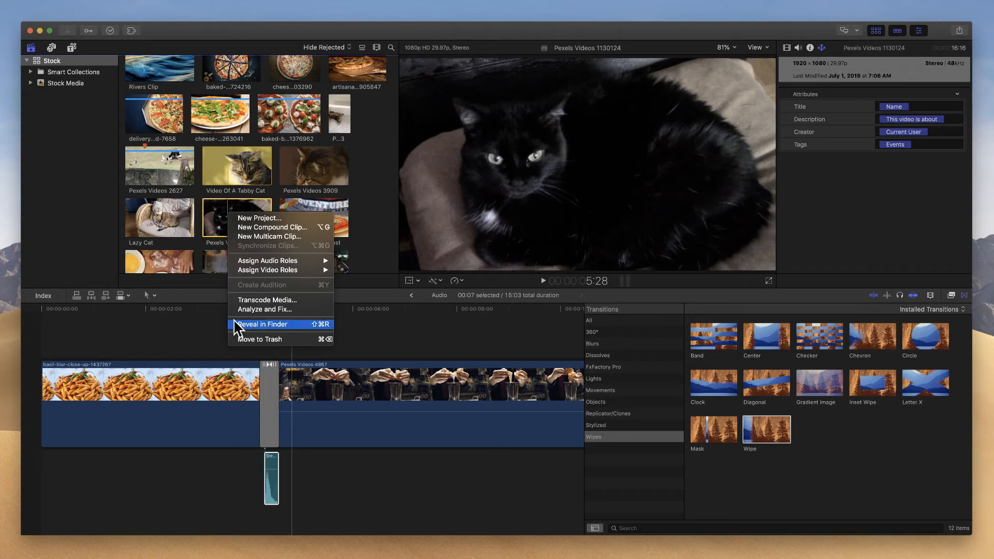
click(263, 324)
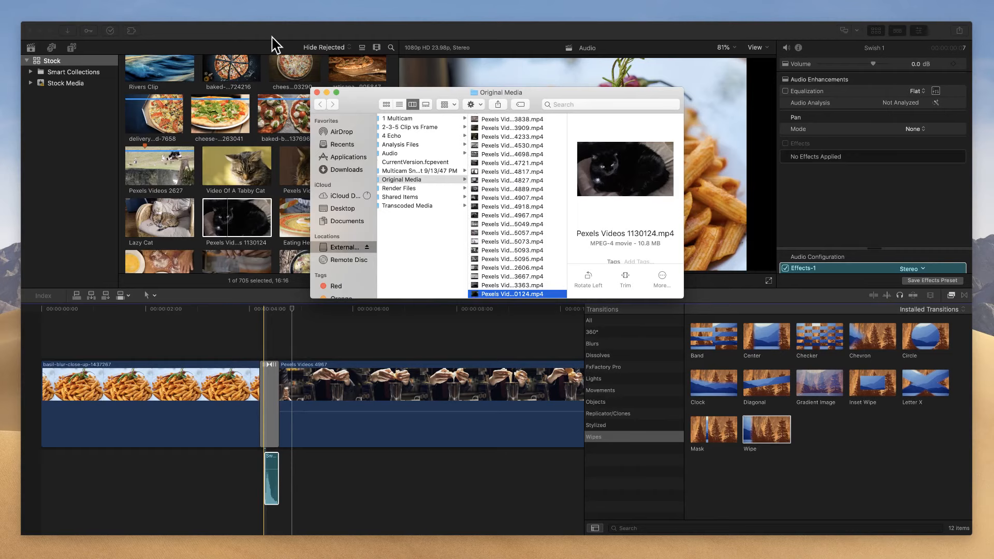
click(269, 38)
Step: Open the Pexels Videos 1130124 library clip in its own timeline and select its video component
click(231, 221)
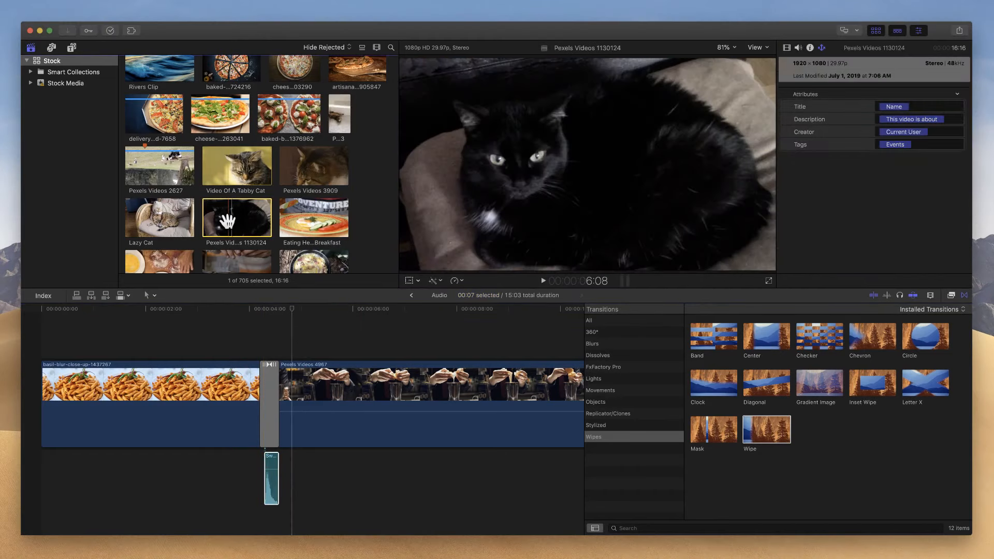
mouse_move(45, 7)
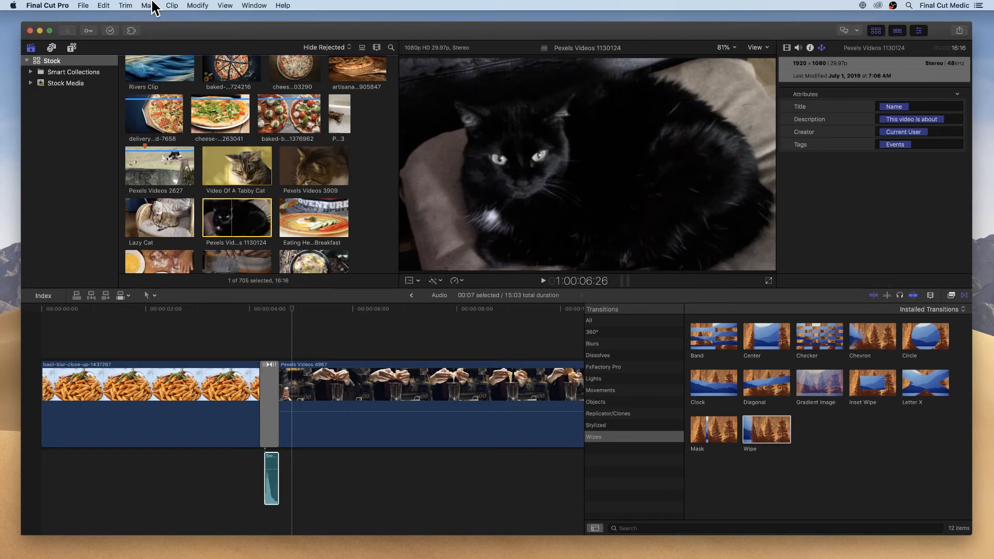
click(171, 6)
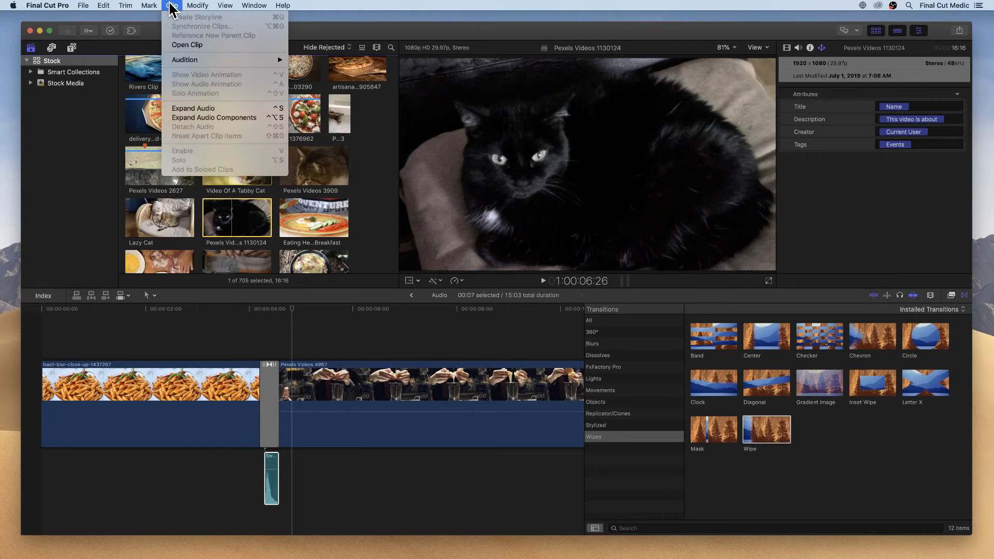
click(192, 45)
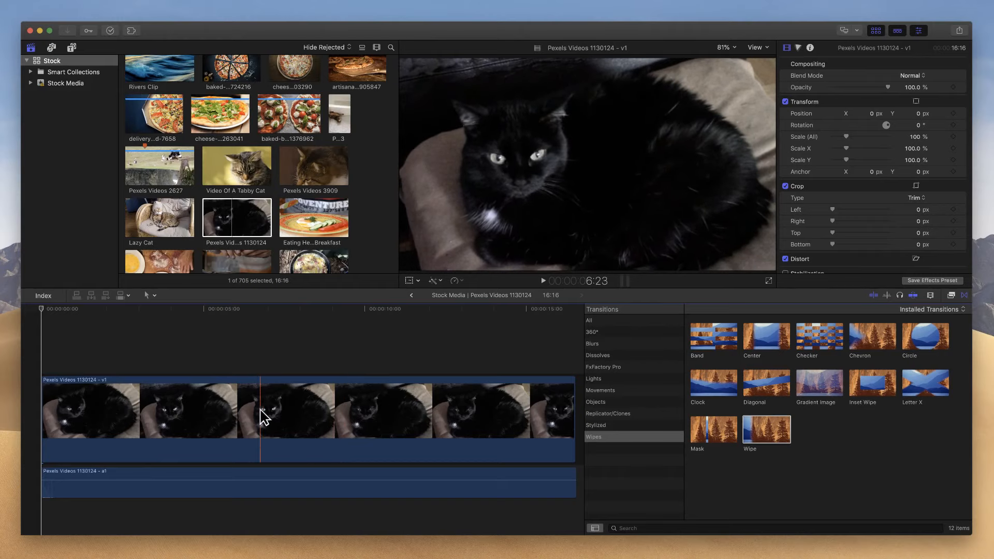
click(166, 406)
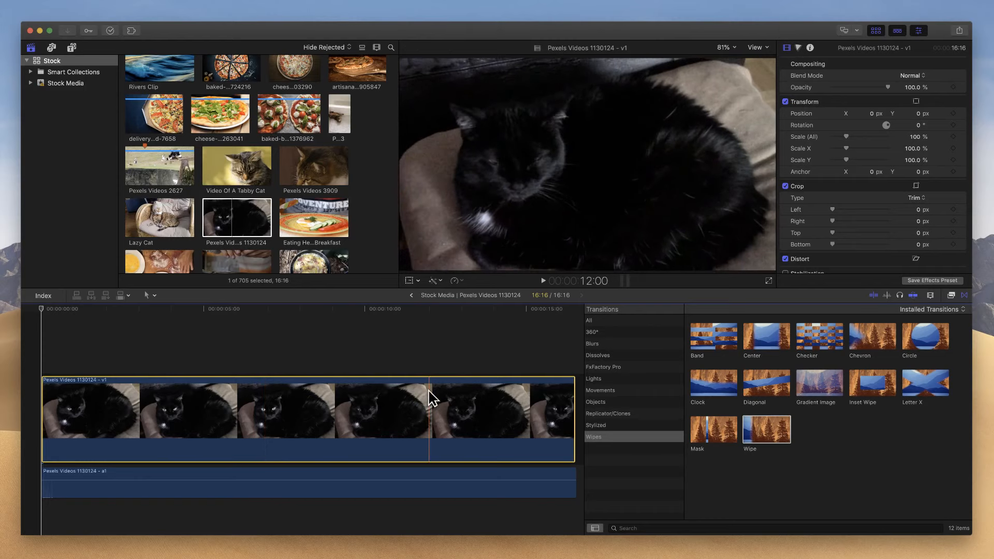
Step: Apply the 50s TV and Colorize video effects to the video component of Pexels Videos 1130124
click(951, 295)
click(613, 322)
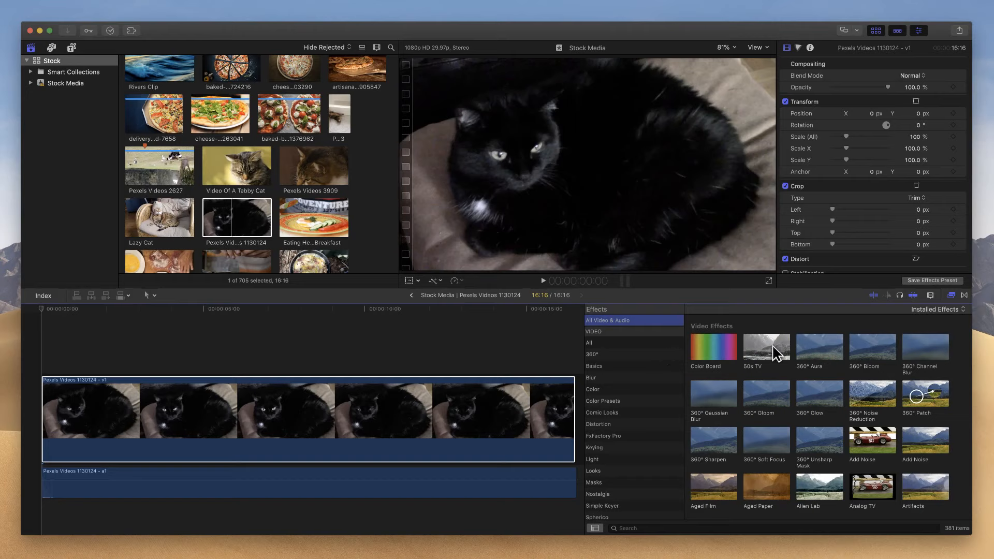
drag(776, 352, 253, 420)
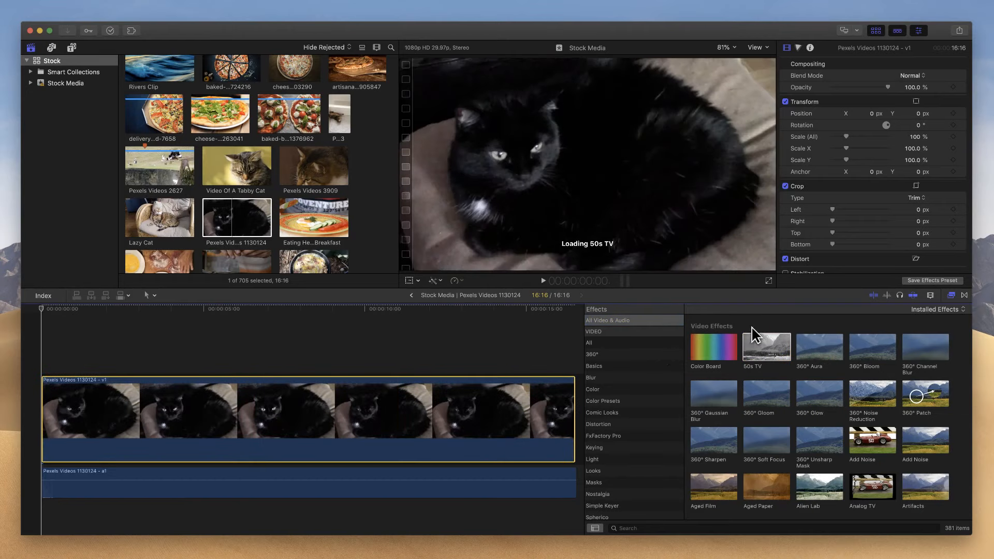
click(601, 389)
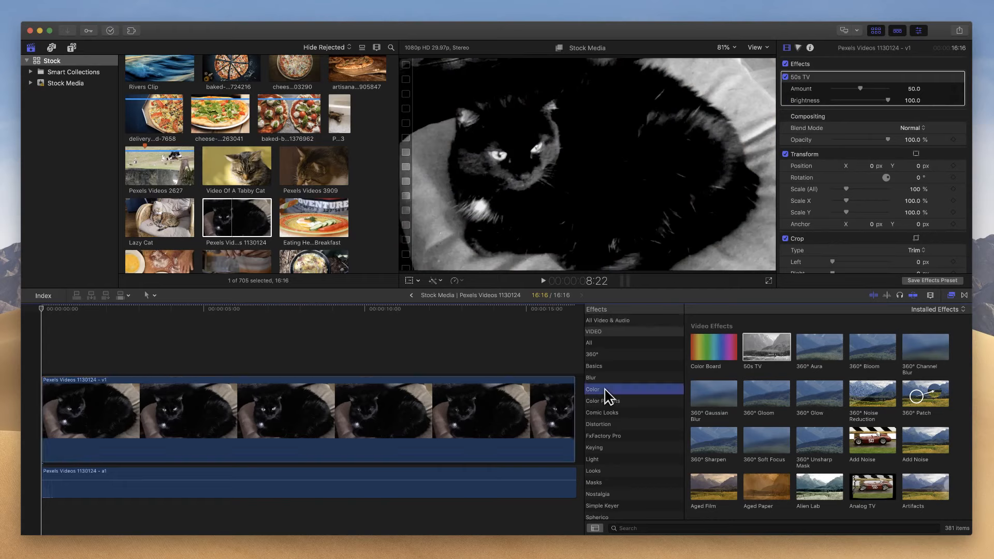
drag(713, 383, 414, 409)
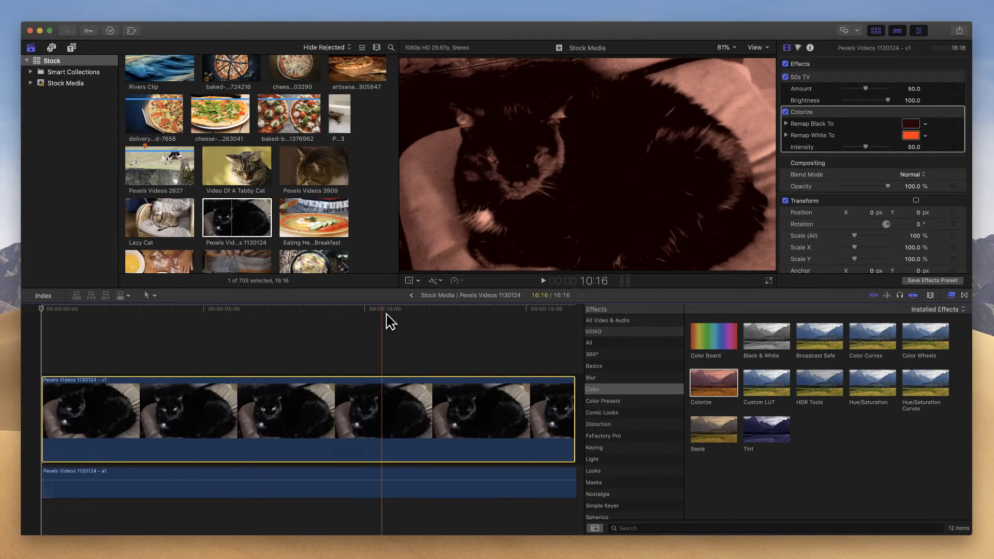
Step: Return to the Audio project and append the Pexels Videos 1130124 library clip after Pexels Videos 4967
click(411, 295)
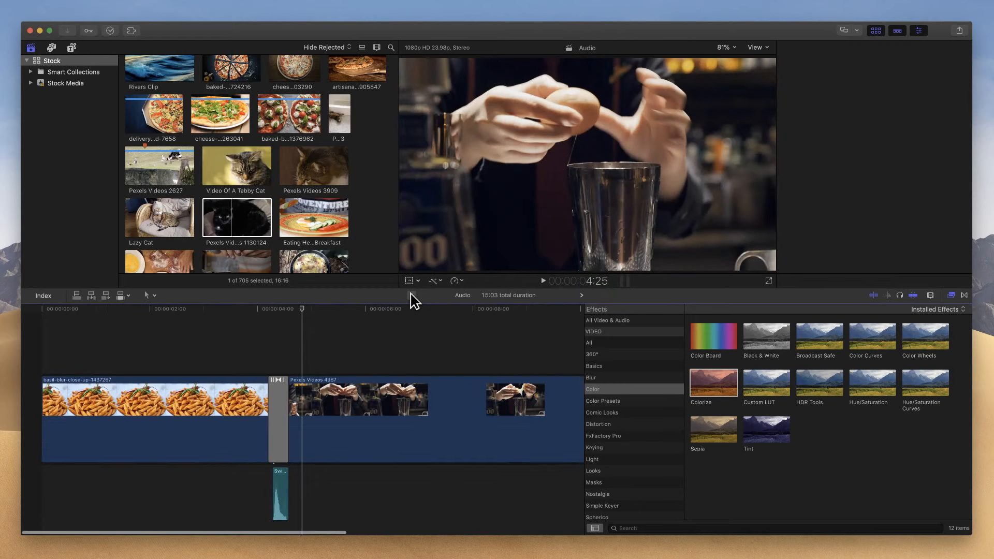
scroll(345, 346, right, 10)
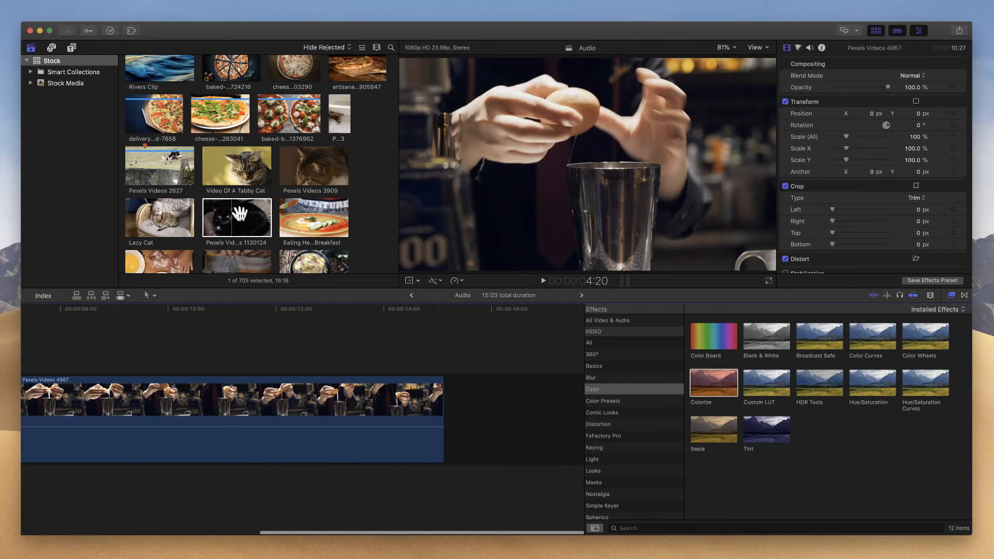
click(219, 224)
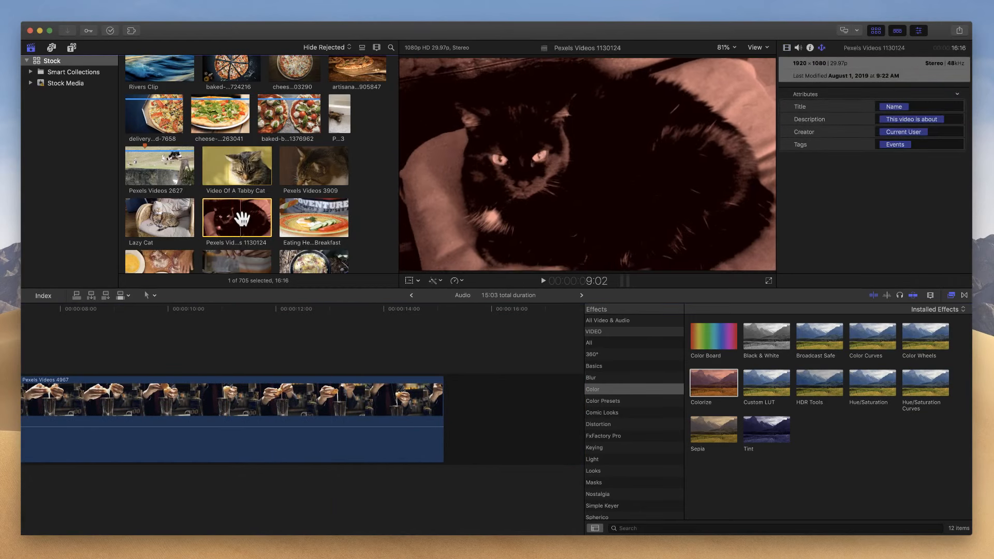
drag(219, 224, 486, 417)
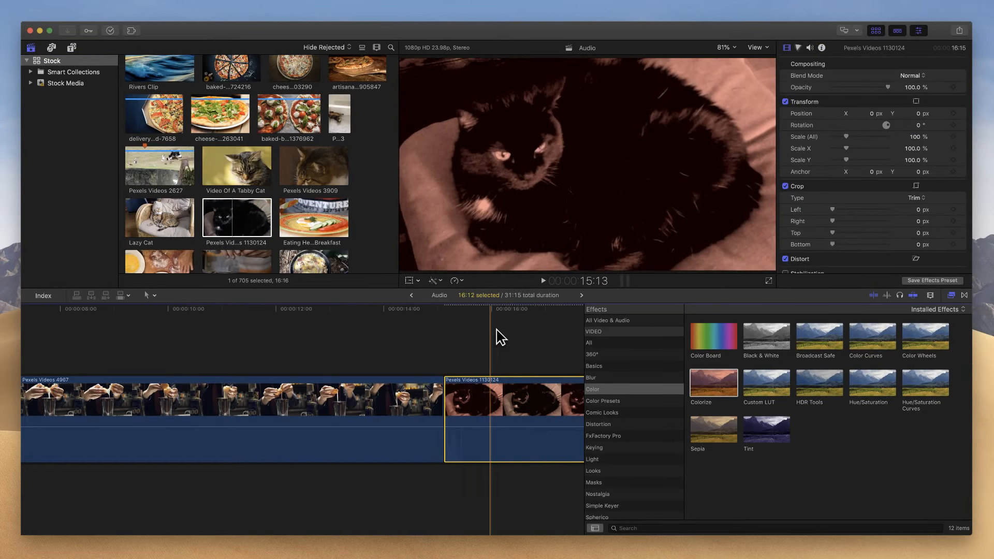
click(452, 341)
click(470, 381)
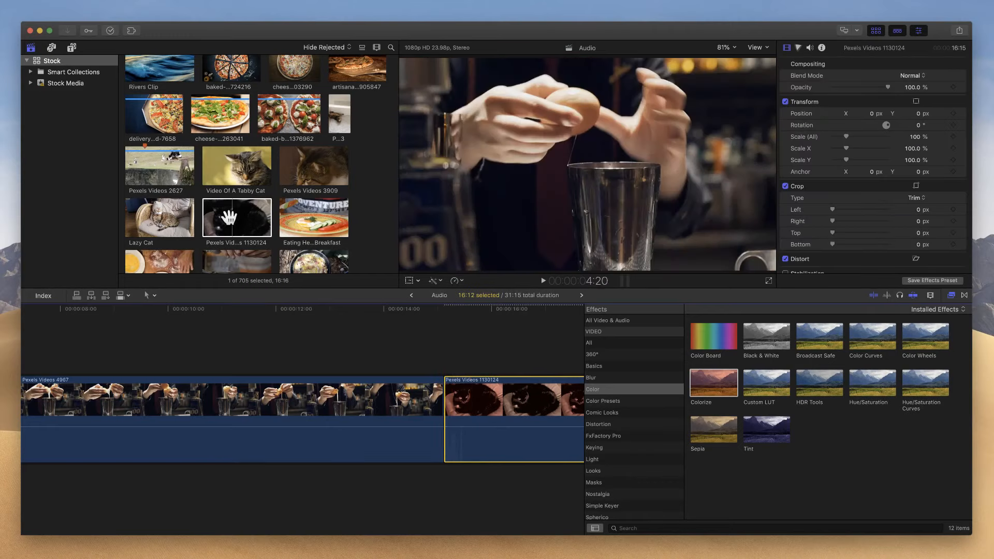
Step: Reopen the Pexels Videos 1130124 library clip to review its applied effects, and return to the Audio project
click(237, 221)
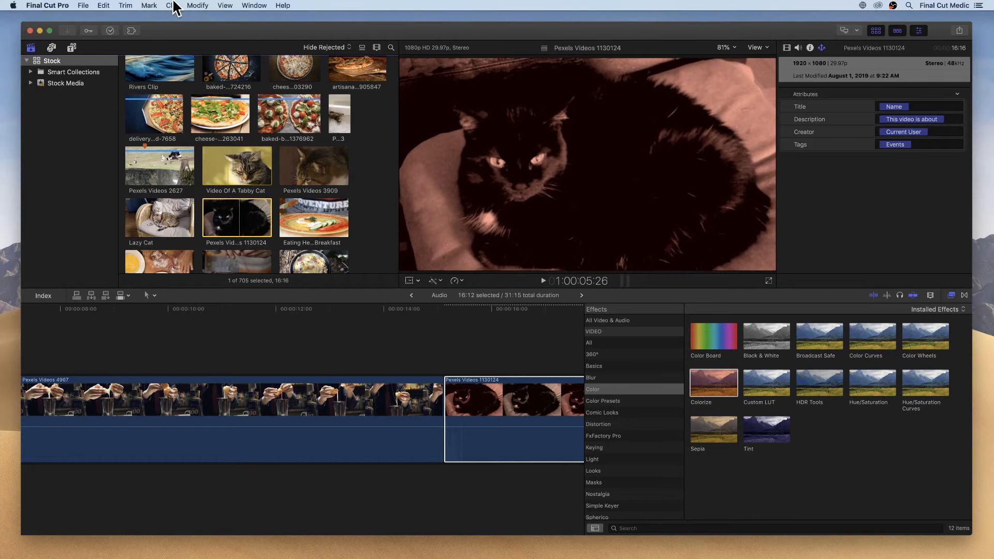
click(173, 5)
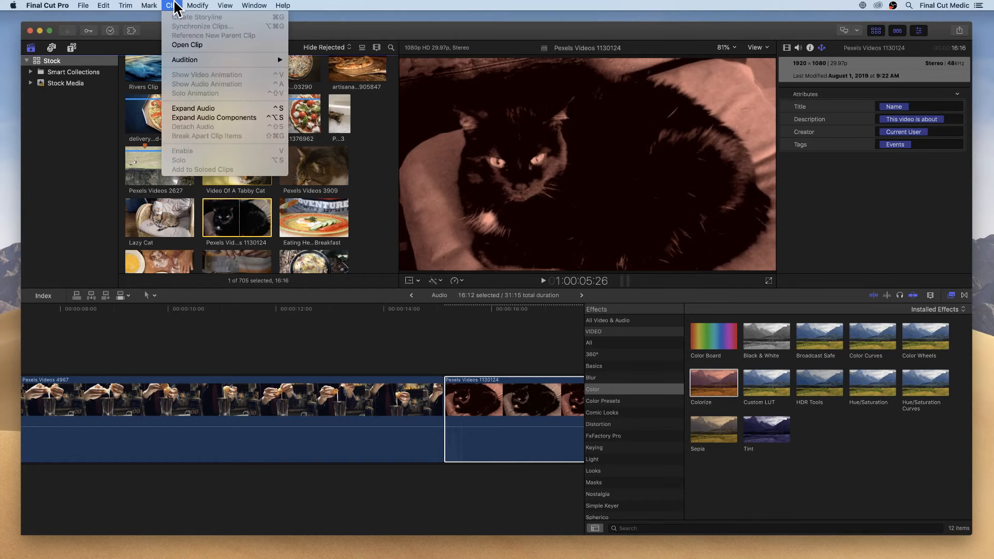
click(197, 45)
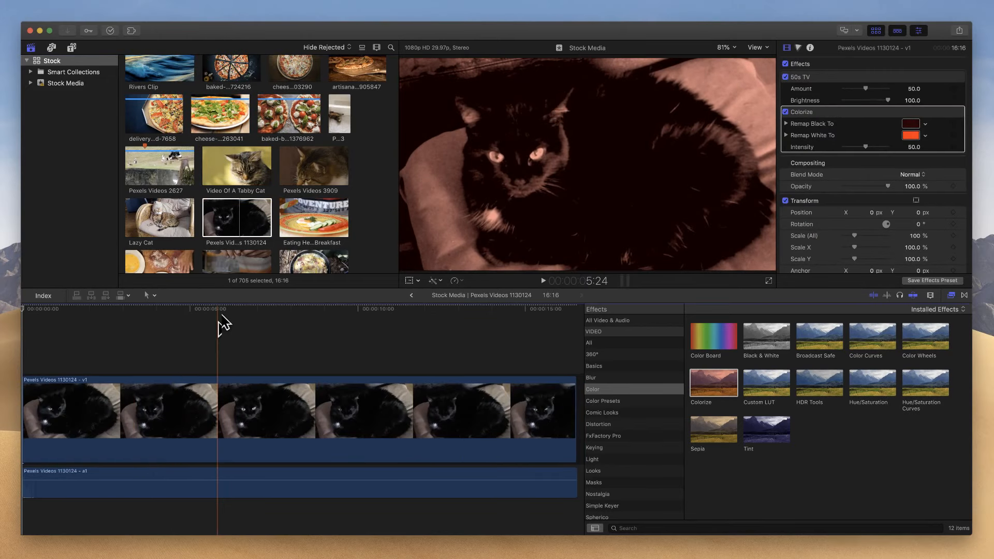
click(220, 240)
key(super+[)
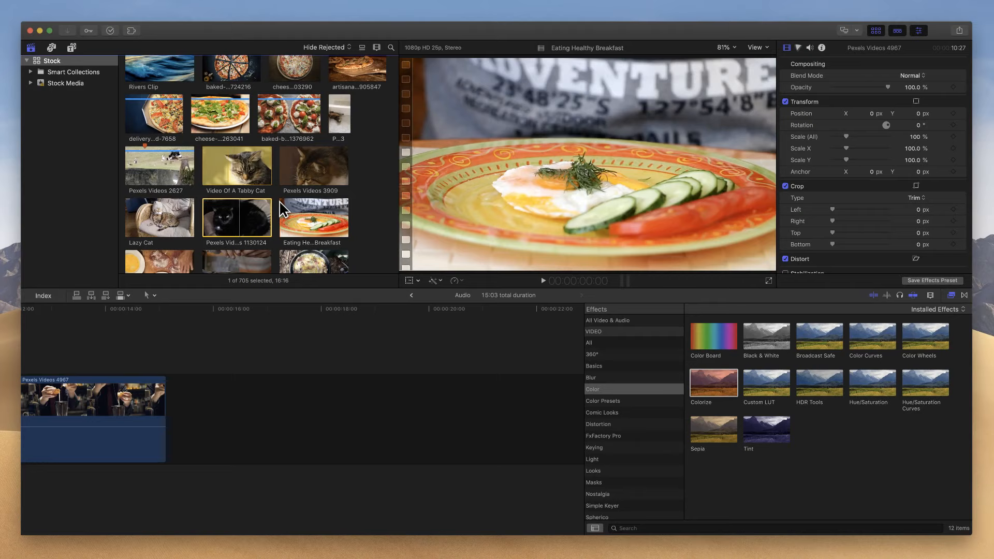
Step: Reverse the playback of the Pexels Videos 4967 clip in the Audio timeline
scroll(91, 363, left, 5)
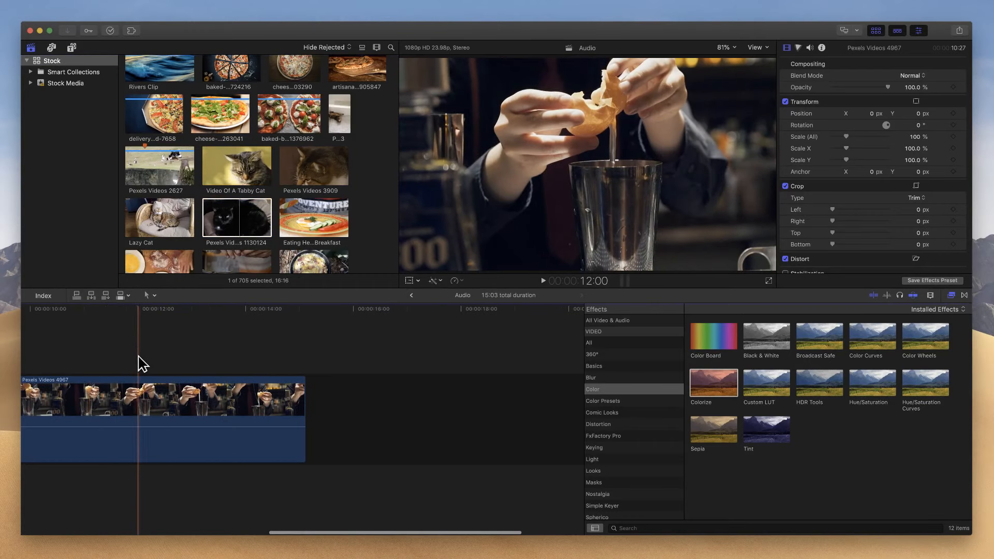
scroll(140, 362, left, 10)
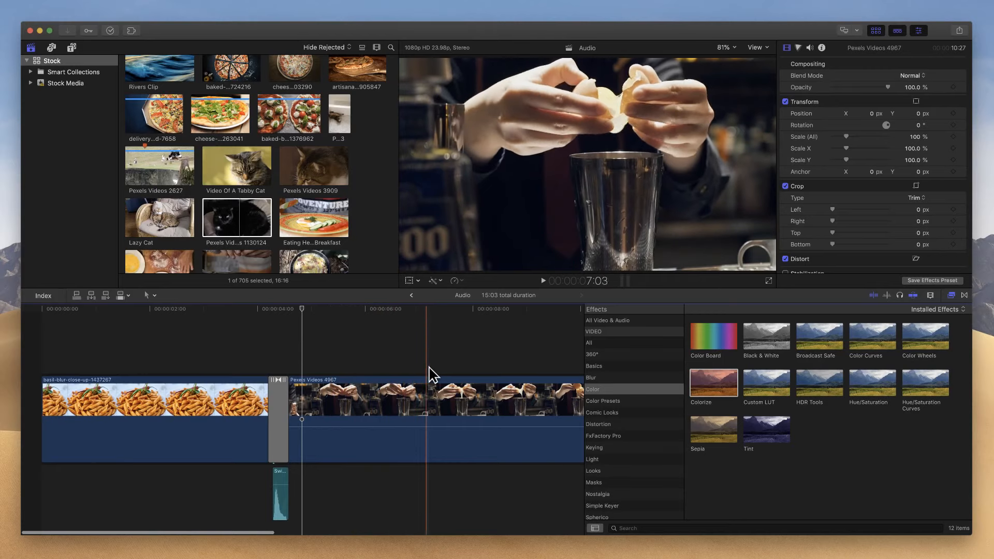
click(391, 399)
scroll(390, 399, right, 3)
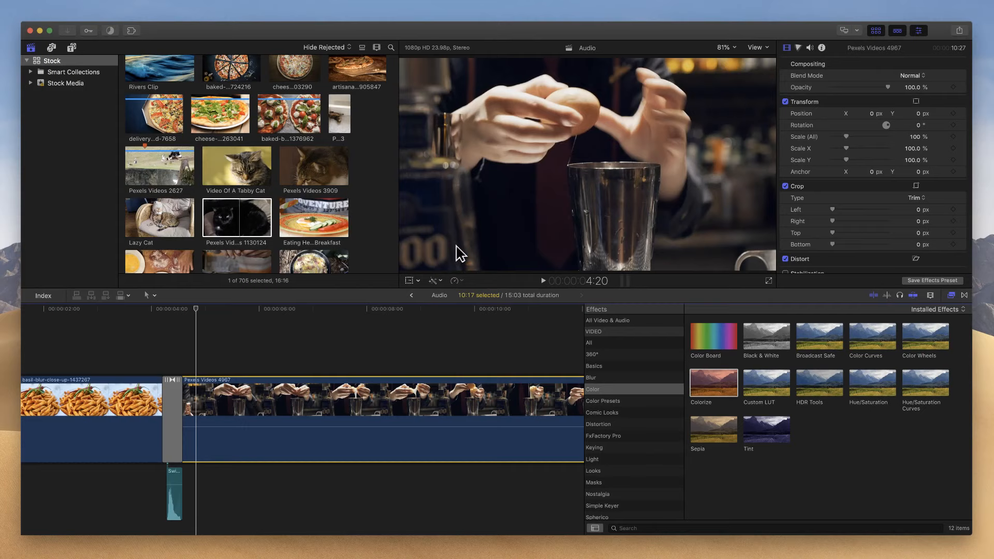
click(458, 281)
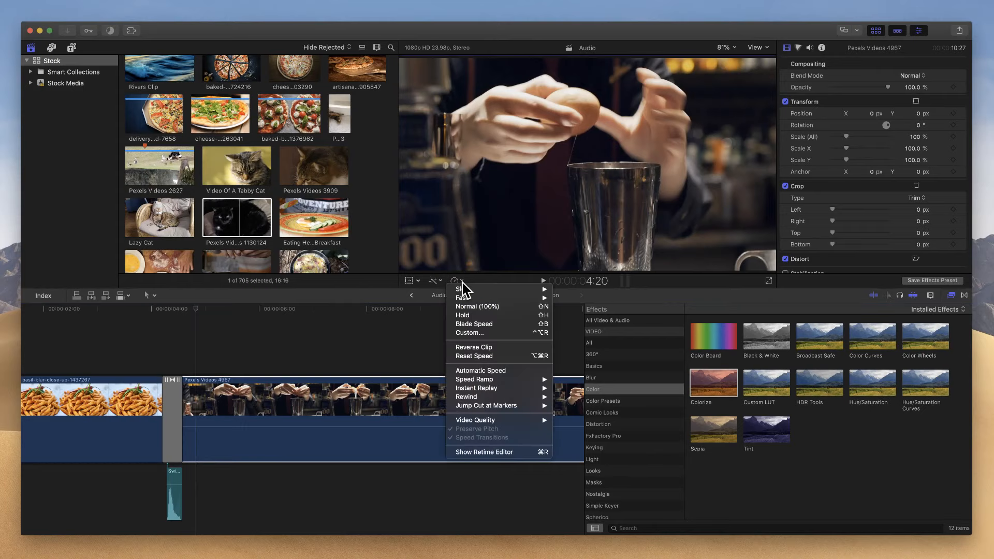
click(500, 348)
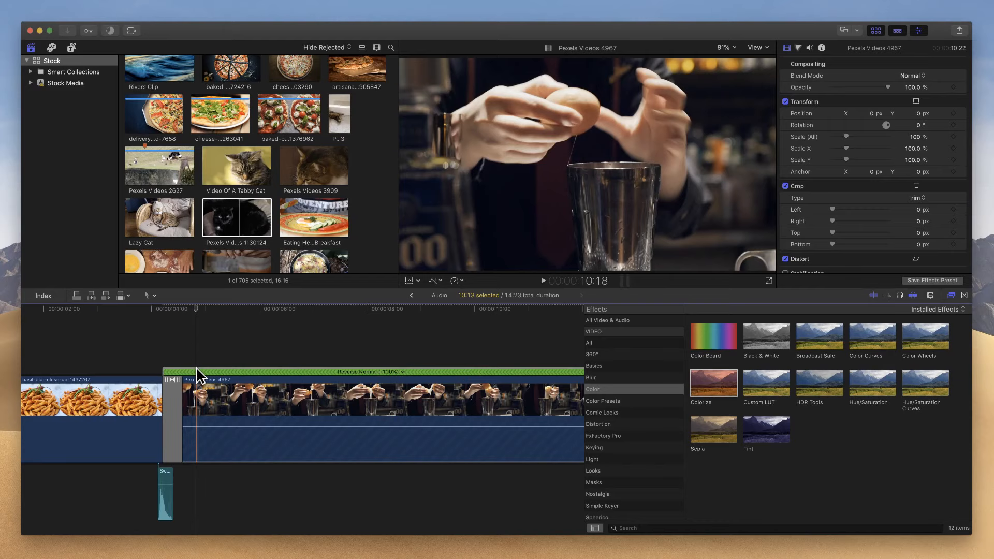
Step: Play the reversed Pexels Videos 4967 clip to check its motion
scroll(197, 366, right, 3)
key(super+minus)
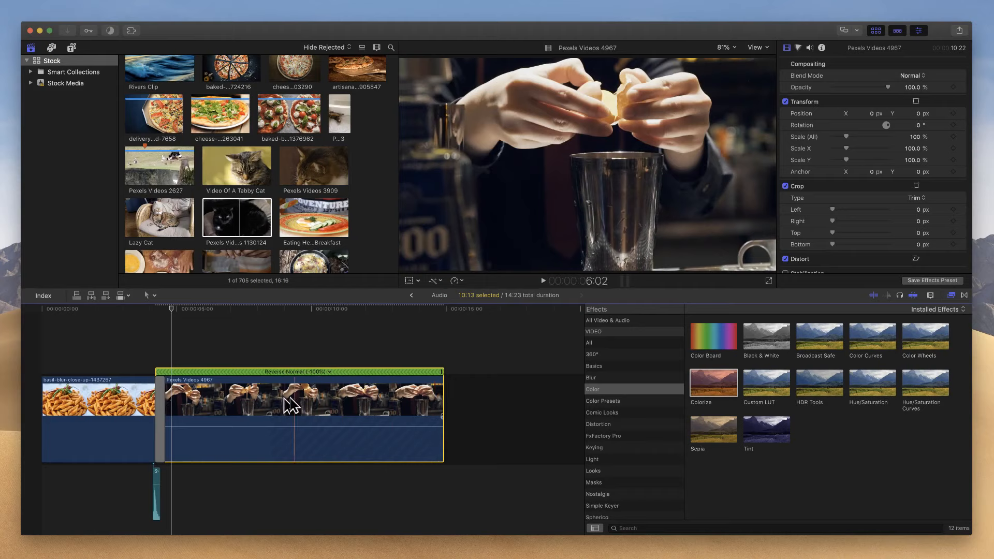
key(space)
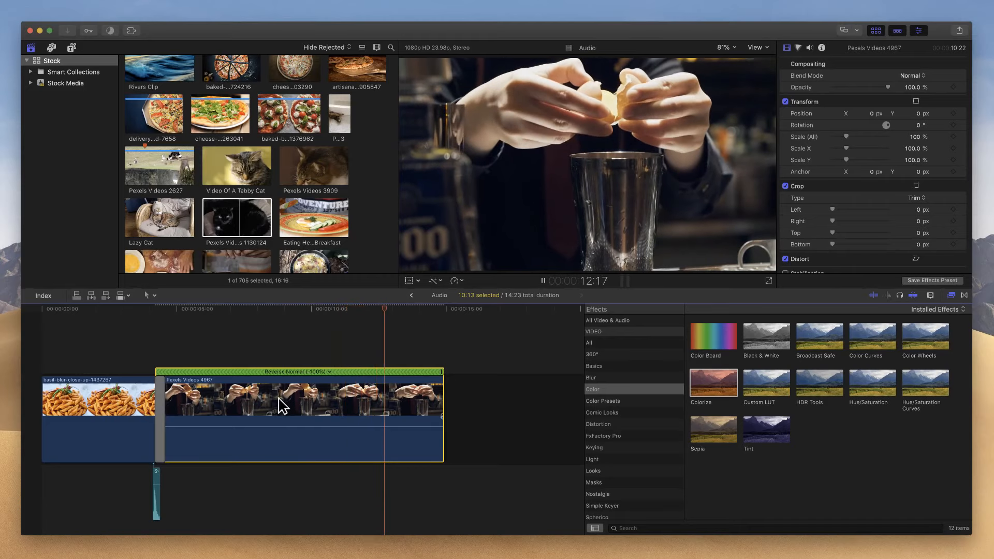
key(space)
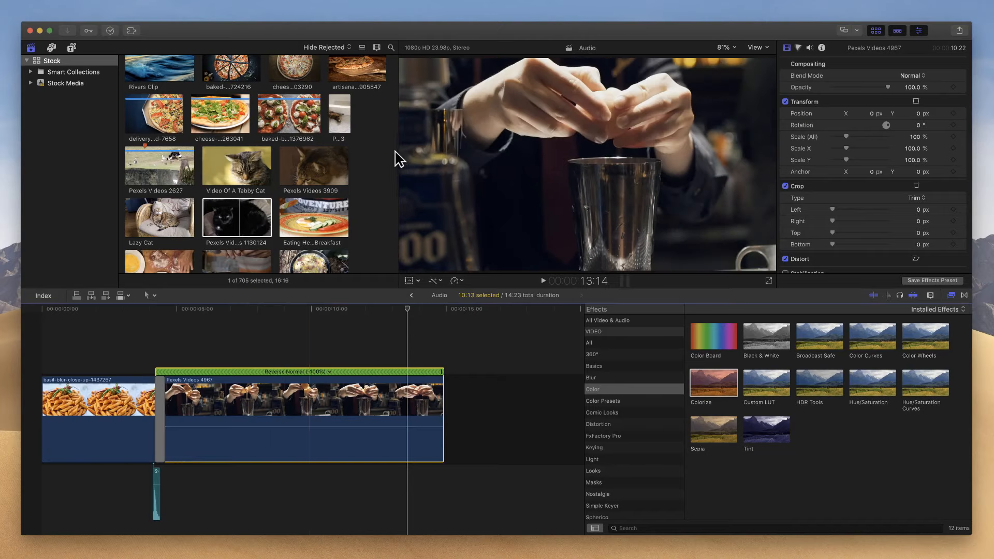
Step: Delete all the clips from the Audio project's timeline
click(262, 331)
drag(262, 331, 129, 510)
key(BackSpace)
Step: Turn on audio waveforms for the clips in the library browser
scroll(293, 200, down, 10)
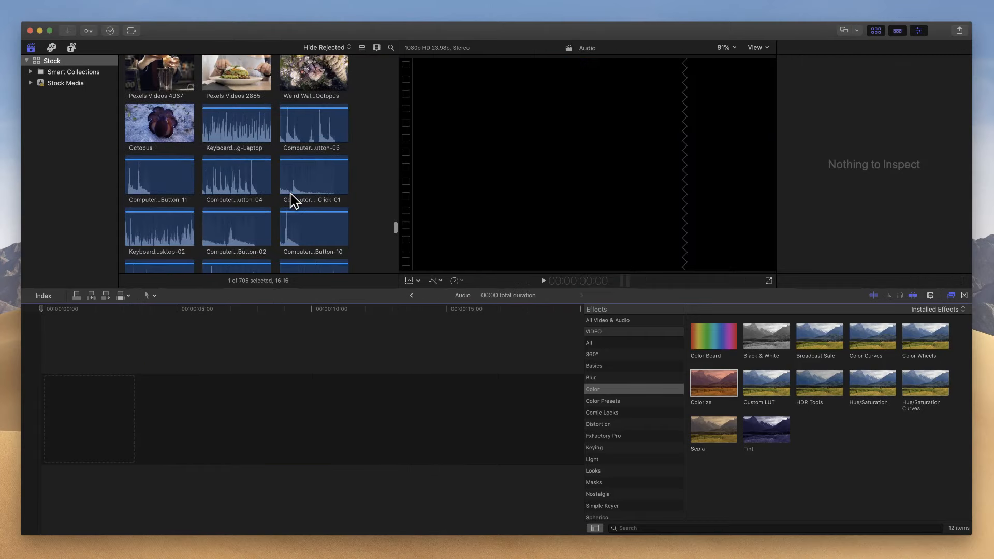
scroll(293, 200, up, 7)
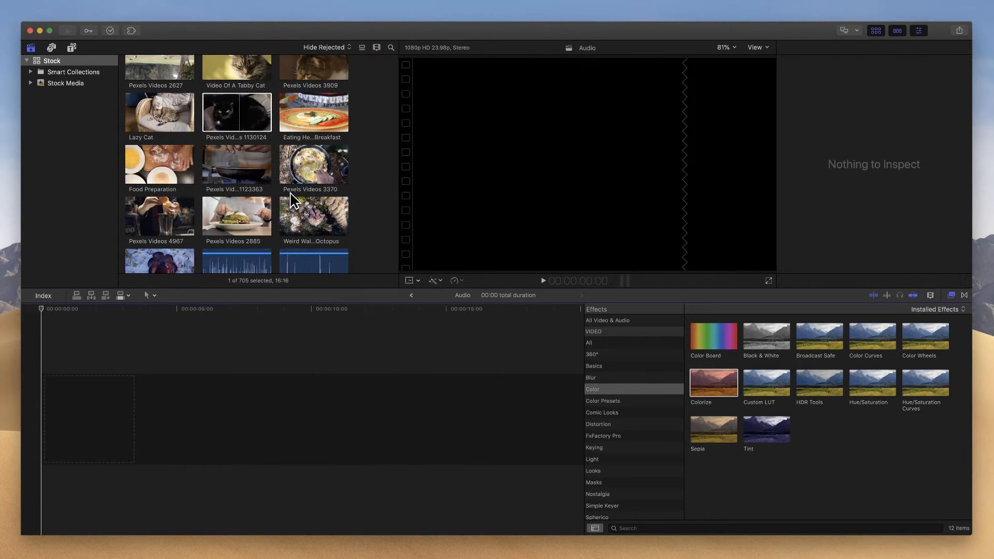
scroll(293, 200, down, 10)
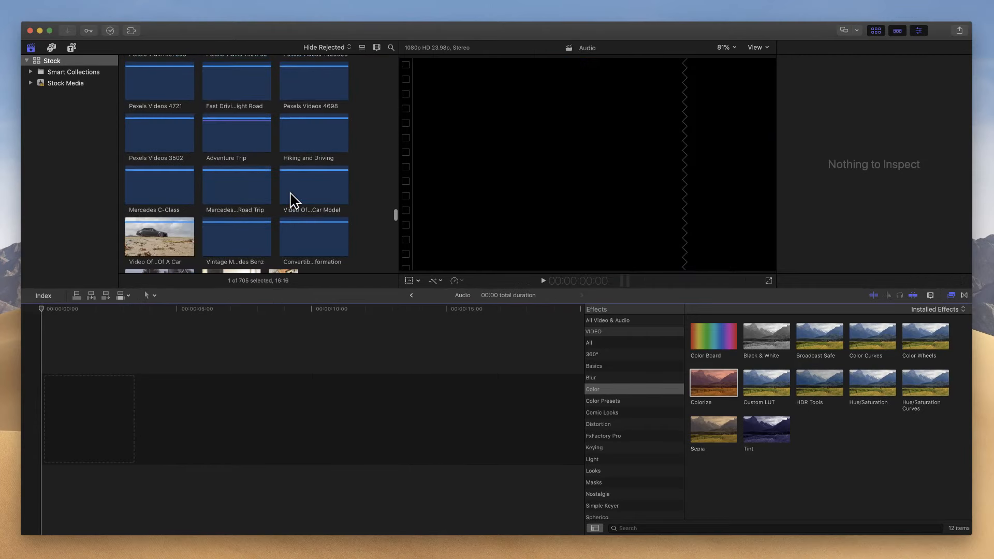
click(376, 48)
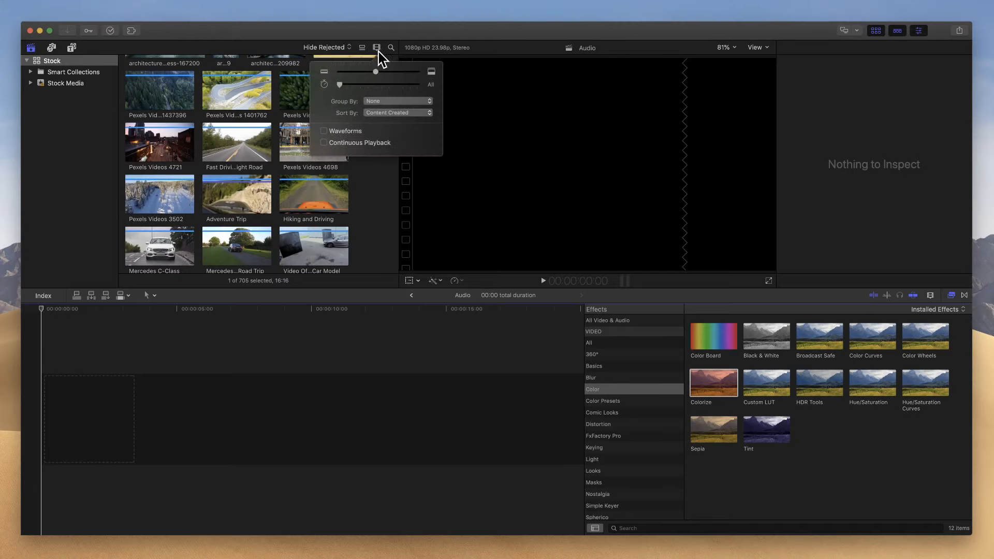
click(325, 132)
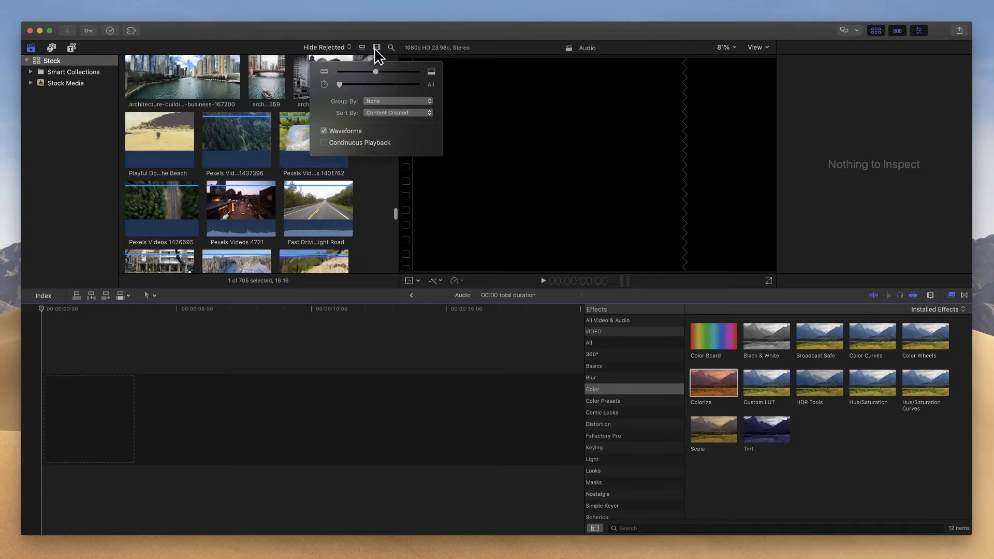
click(376, 47)
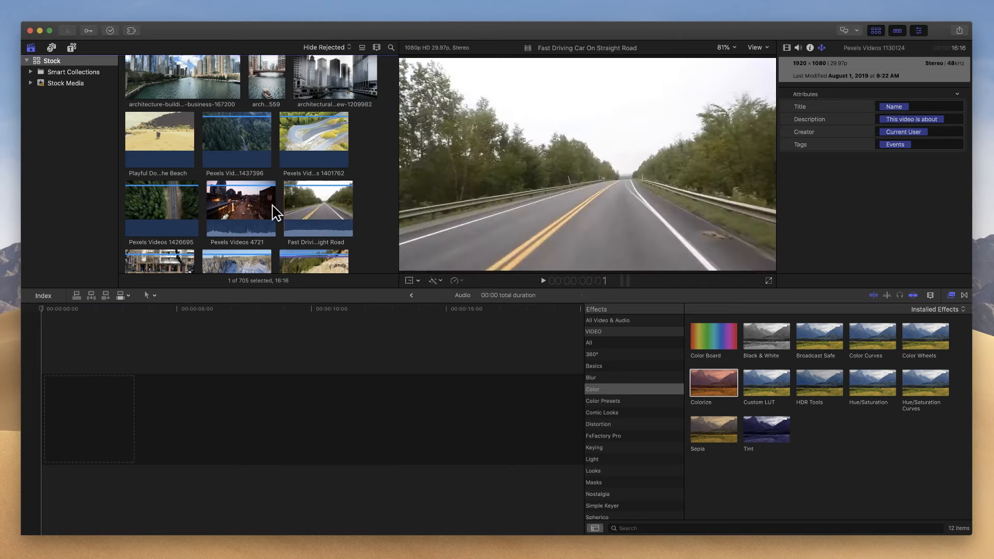
Step: Add the Pexels Videos 4721 and Fast Driving Car On Straight Road clips to the empty Audio timeline
click(236, 228)
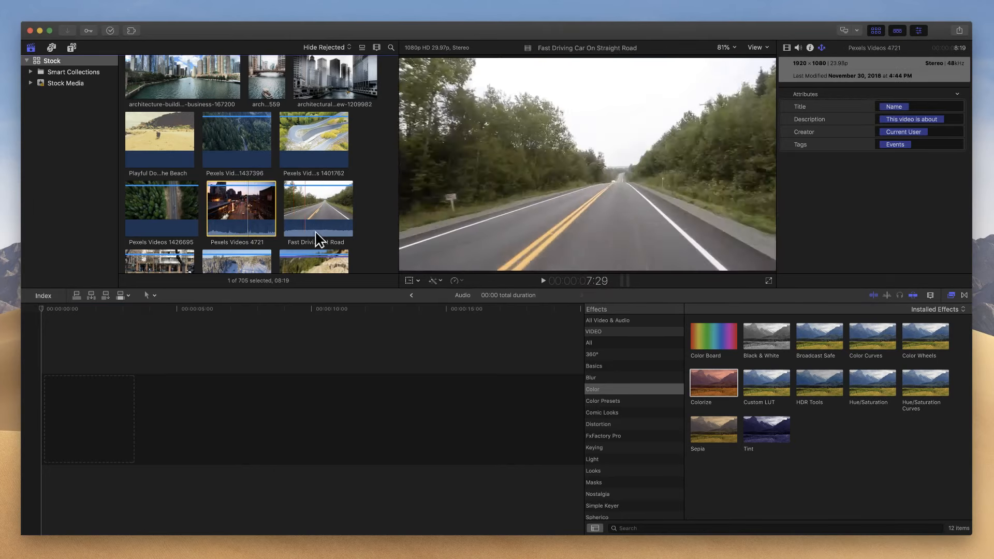
super+click(317, 210)
drag(226, 204, 164, 475)
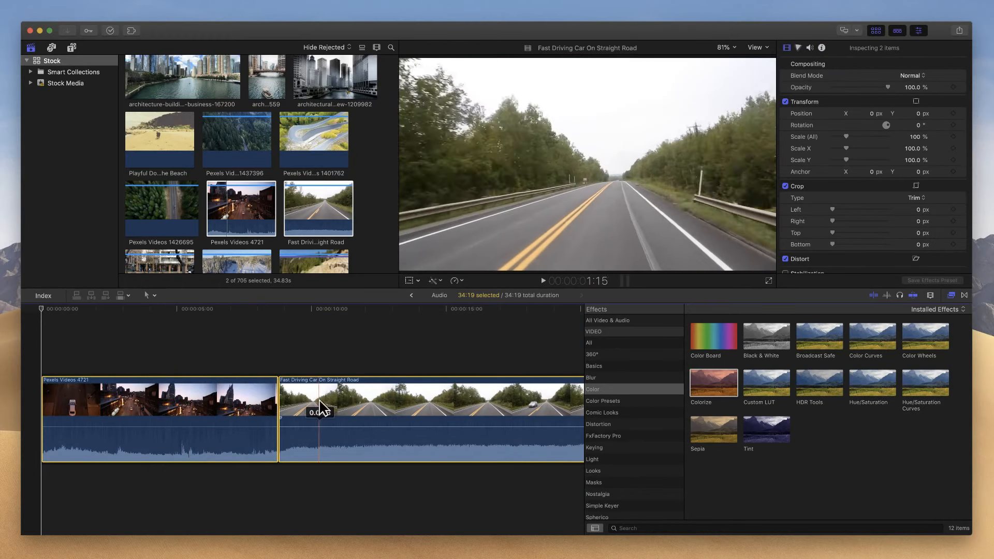
Step: Expand the audio of the Pexels Videos 4721 and Fast Driving Car On Straight Road clips separately from their video
click(198, 337)
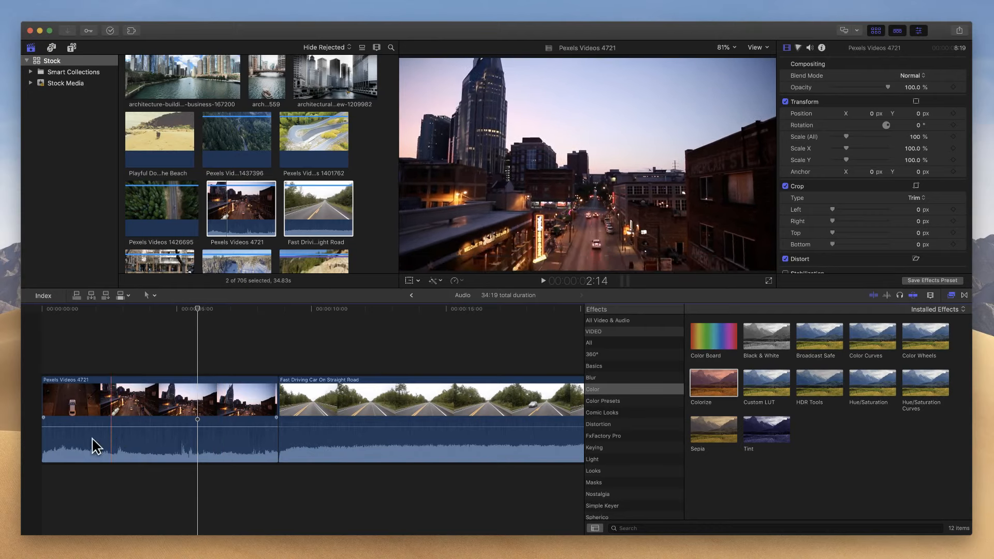
click(174, 454)
key(ctrl+shift+s)
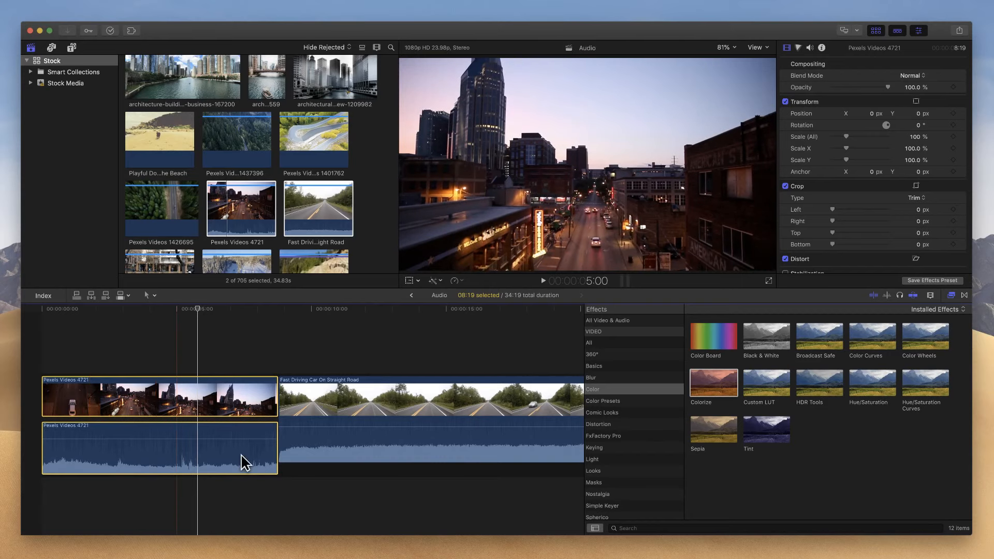
click(344, 446)
key(ctrl+shift+s)
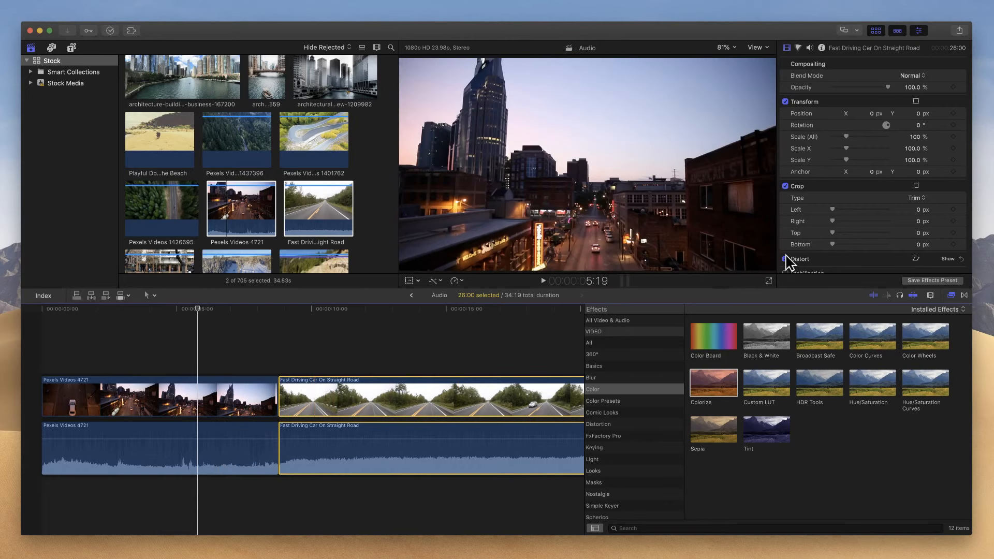
Step: Hide the effects browser and extend the inspector to full height
click(952, 296)
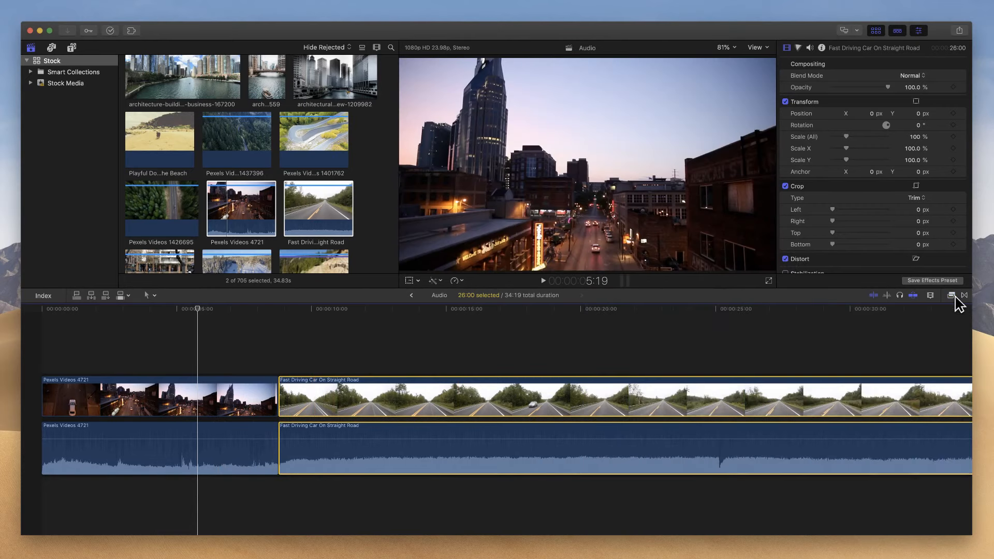
double_click(882, 54)
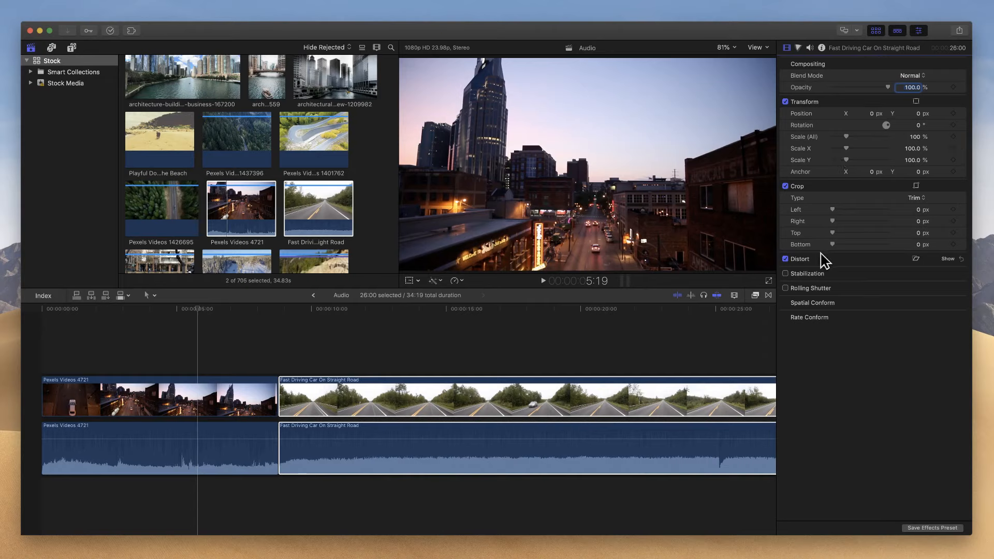
Step: Show the audio settings of the Fast Driving Car On Straight Road clip and enlarge its Audio Configuration area
click(810, 48)
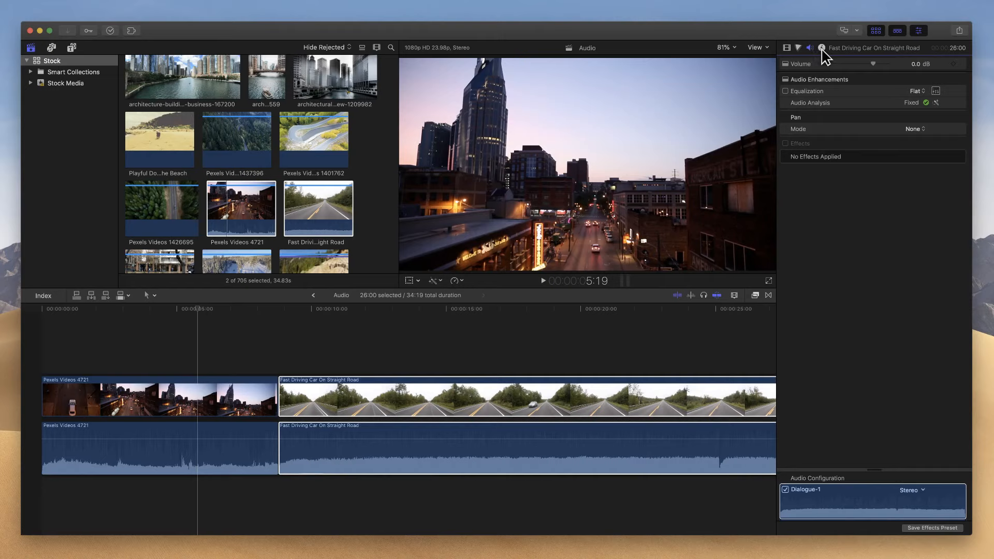
click(821, 48)
click(808, 48)
click(822, 48)
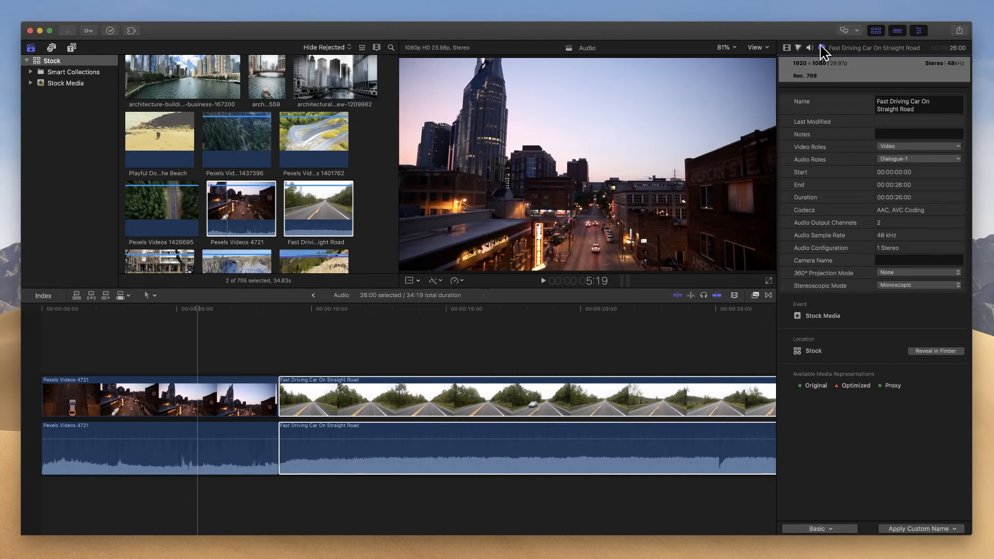
click(809, 48)
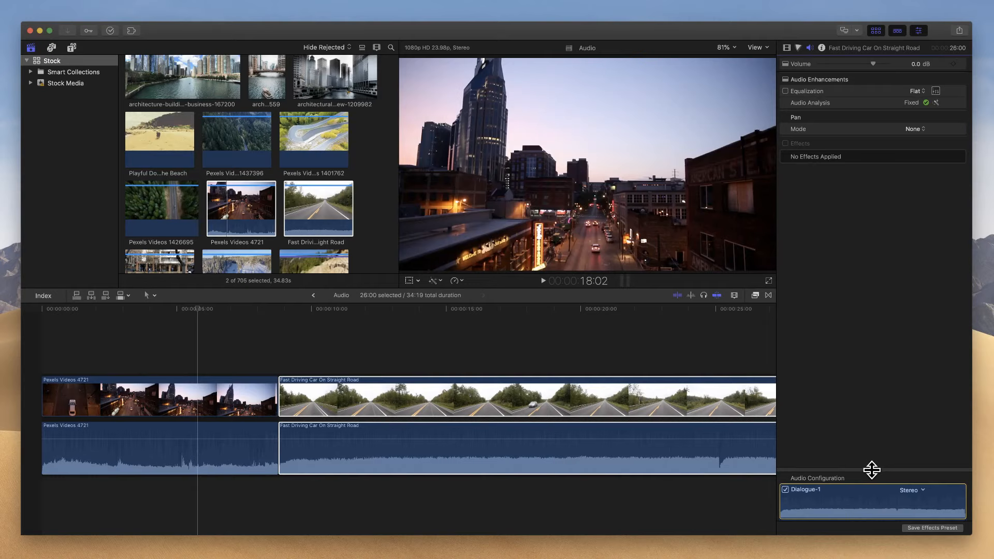
drag(878, 470, 863, 329)
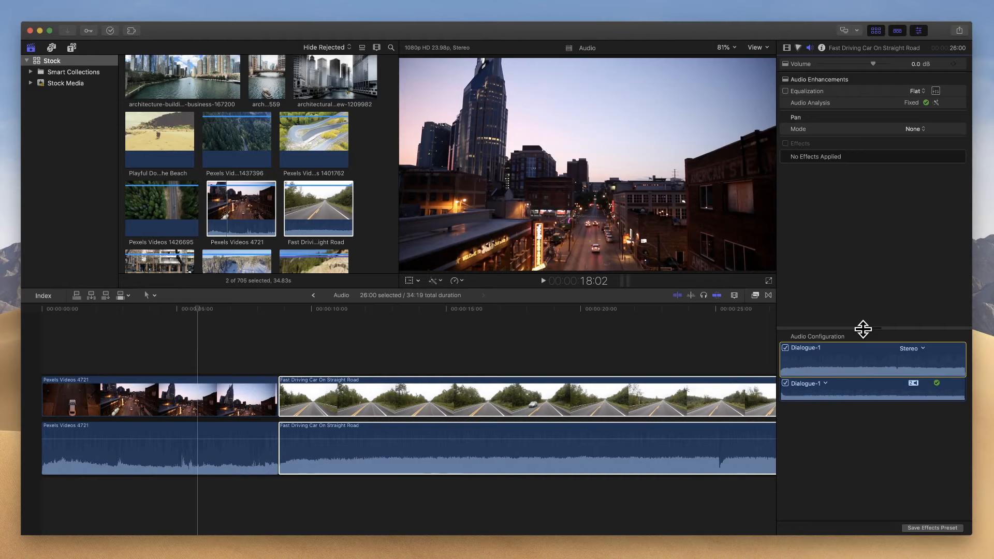
Step: Set the audio channel configuration of the Fast Driving Car On Straight Road clip to Dual Mono
click(382, 414)
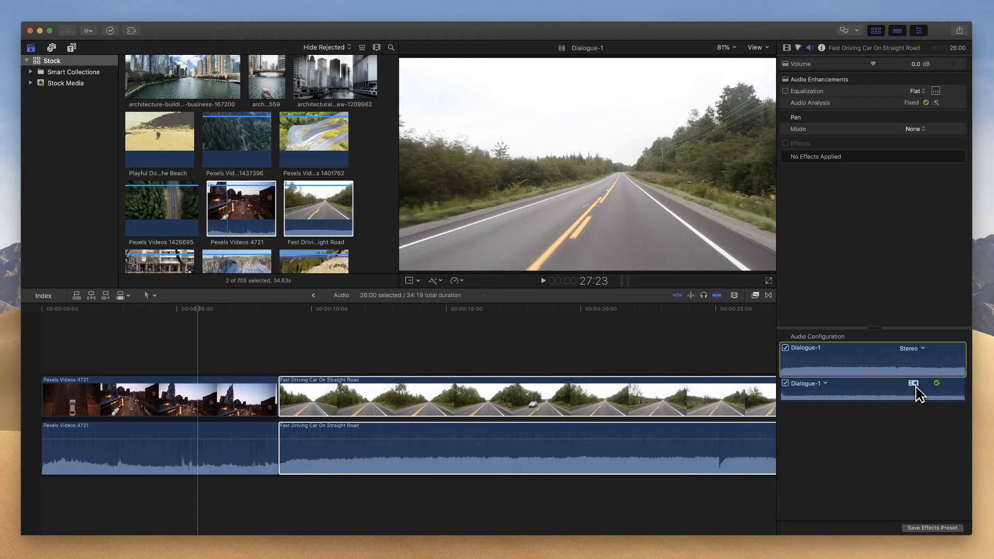
click(542, 450)
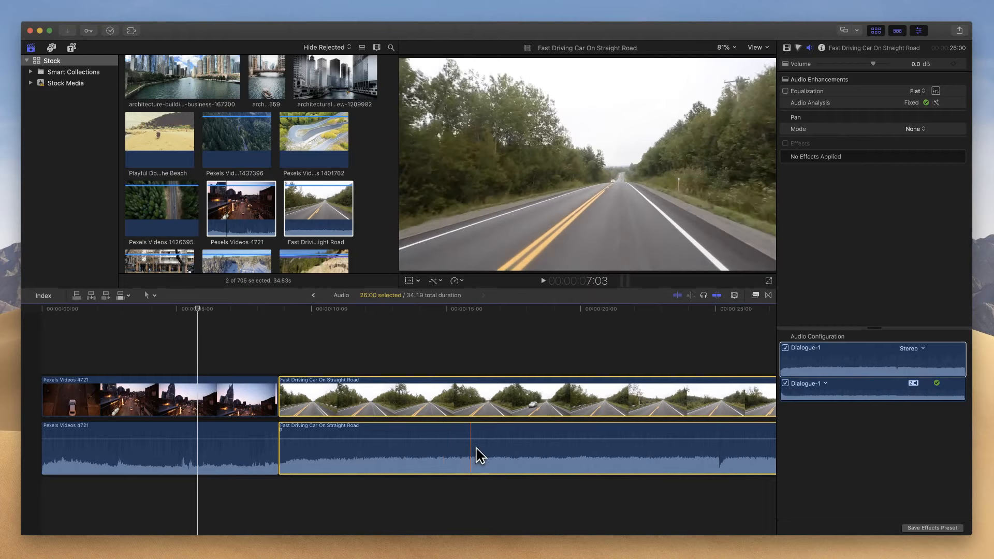
click(874, 144)
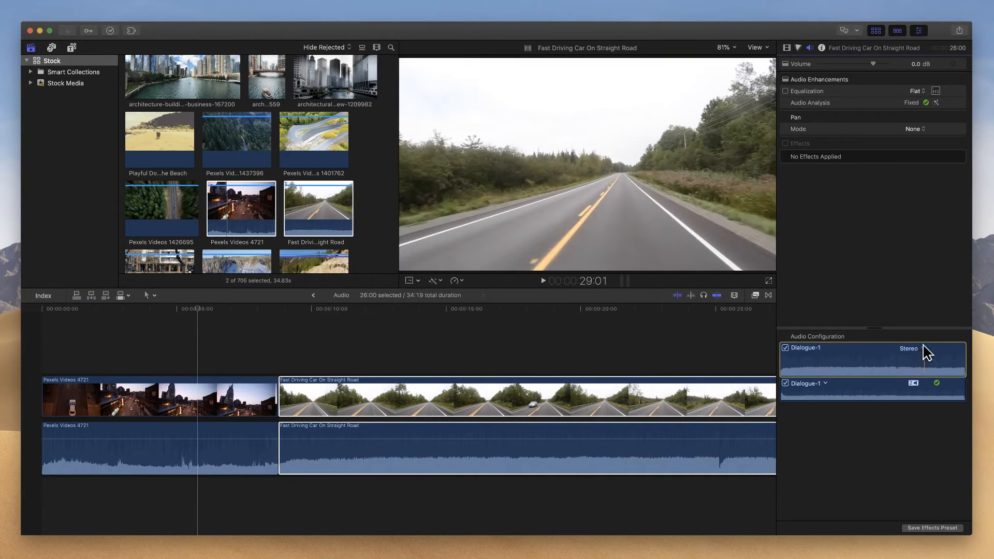
click(922, 349)
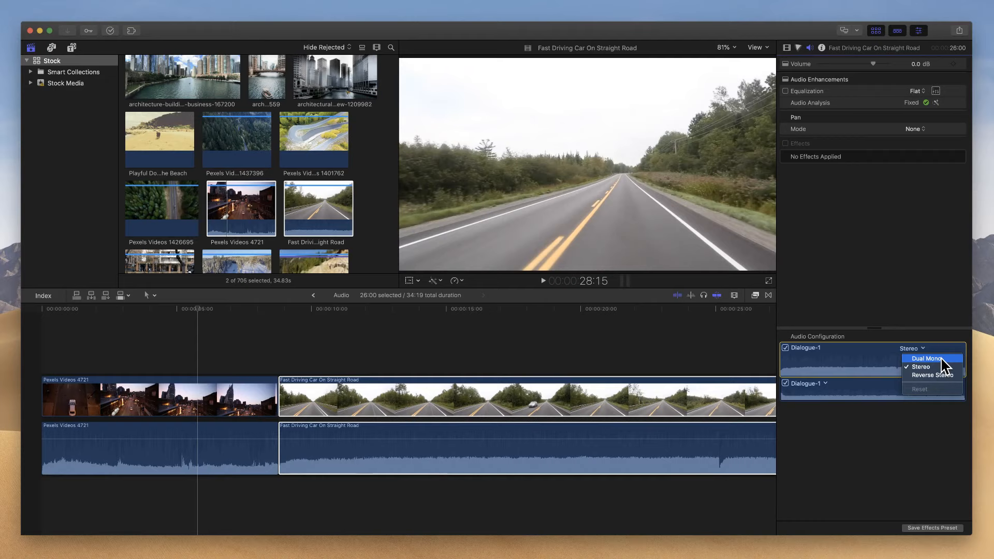
click(942, 359)
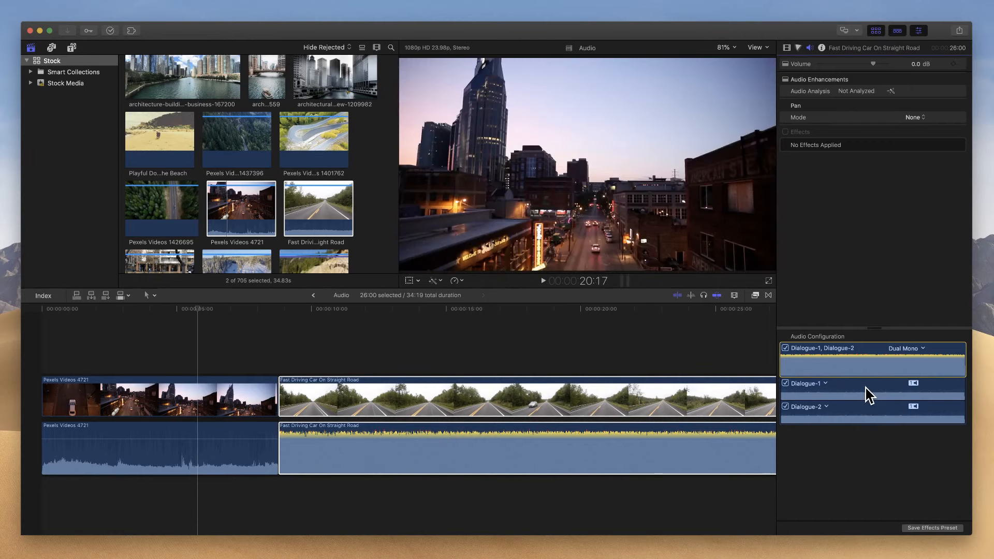
Step: Assign the Music-1 role to the road clip's first mono component and the Dialogue-1 role to its second
click(863, 393)
click(866, 415)
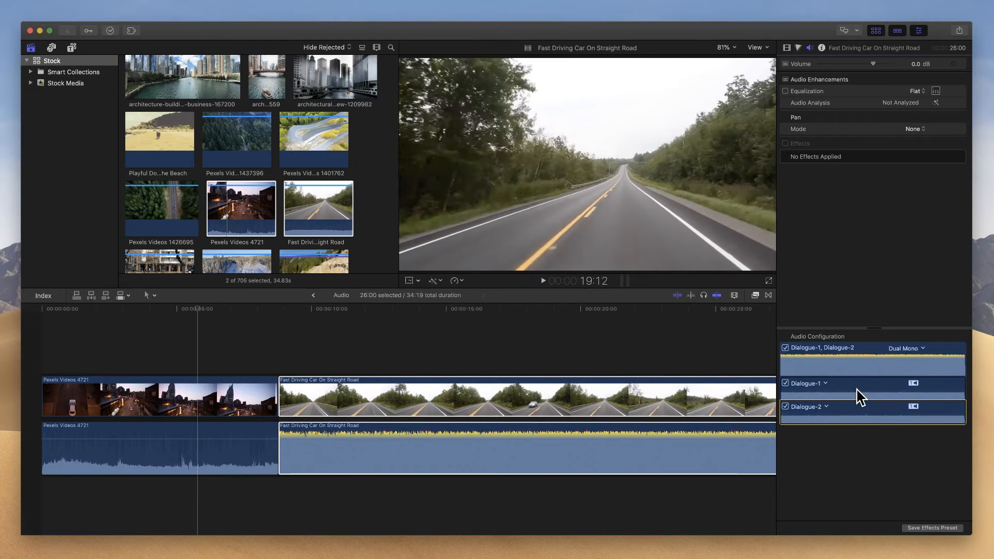
click(859, 394)
click(399, 461)
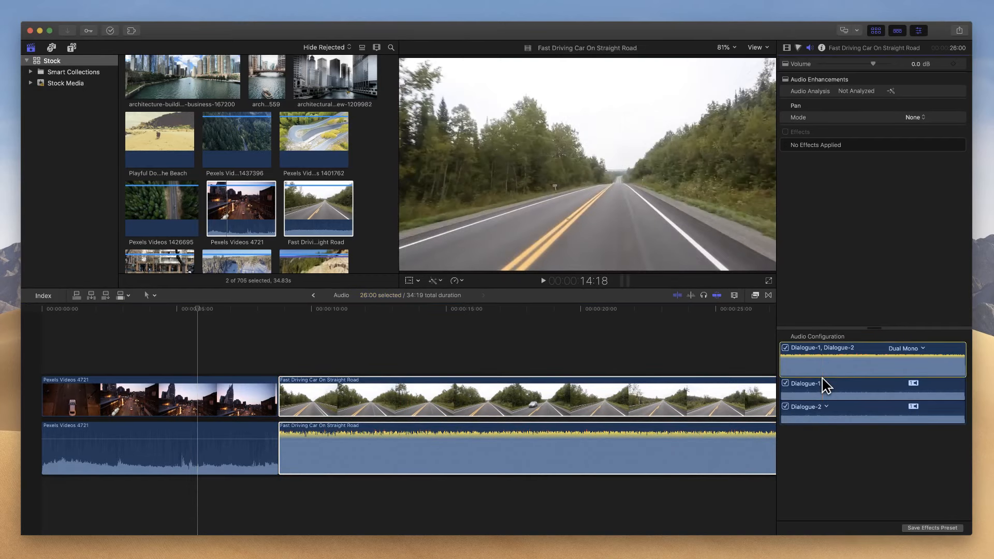
click(826, 383)
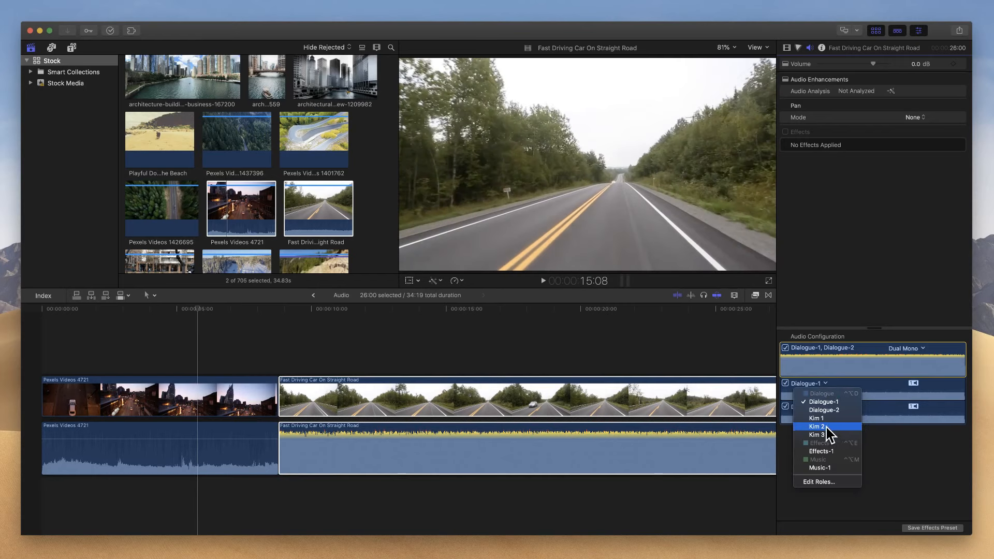
click(820, 468)
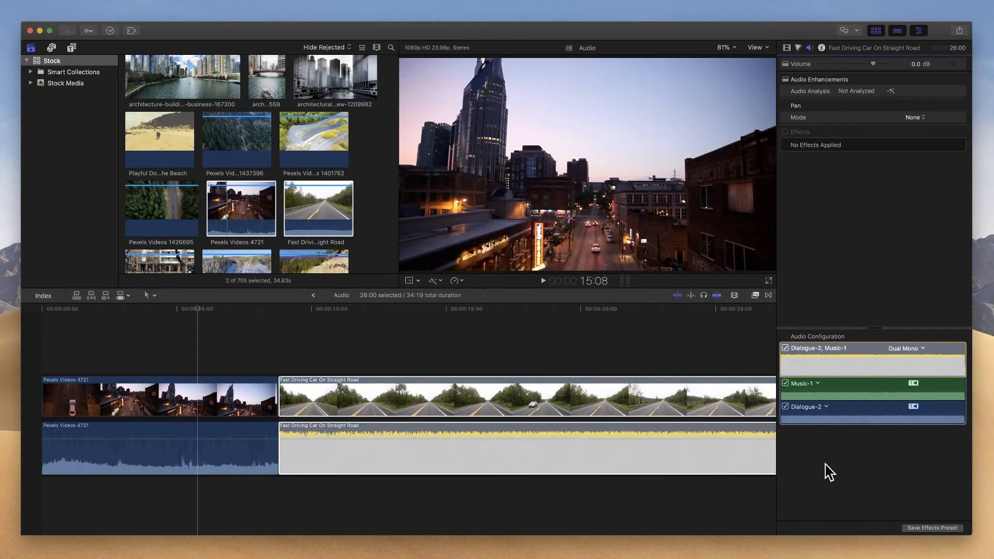
click(827, 406)
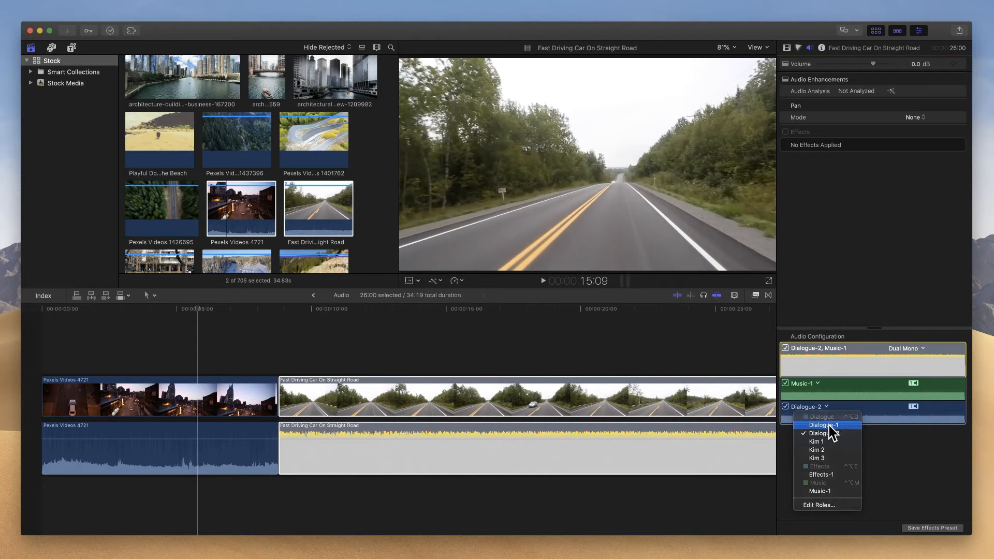
click(827, 425)
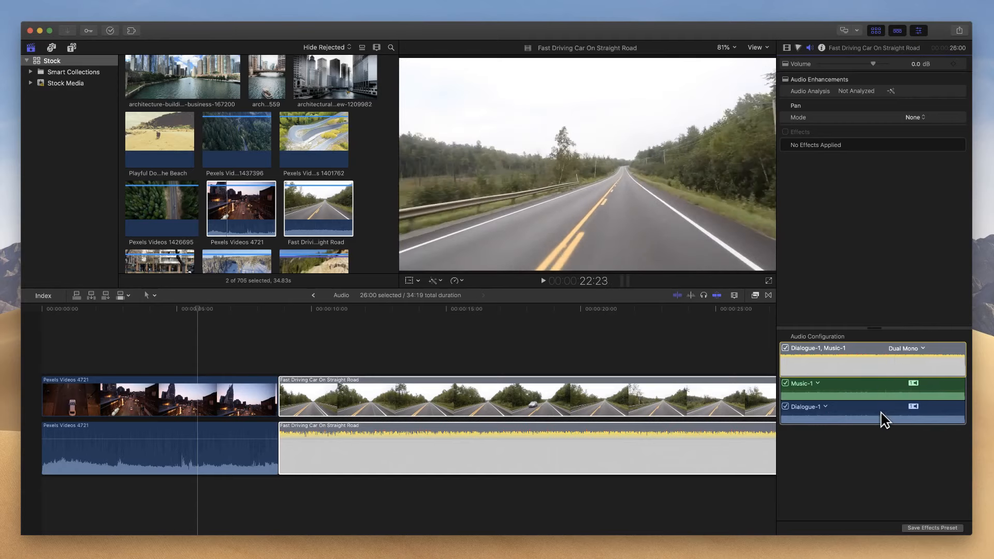
Step: Expand the audio components of the Fast Driving Car On Straight Road clip in the timeline
click(602, 467)
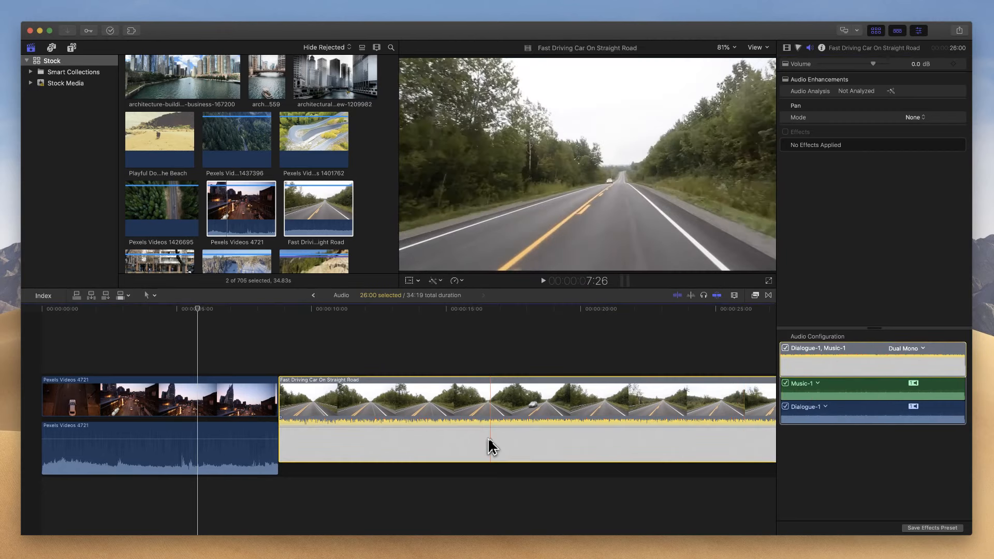
double_click(488, 439)
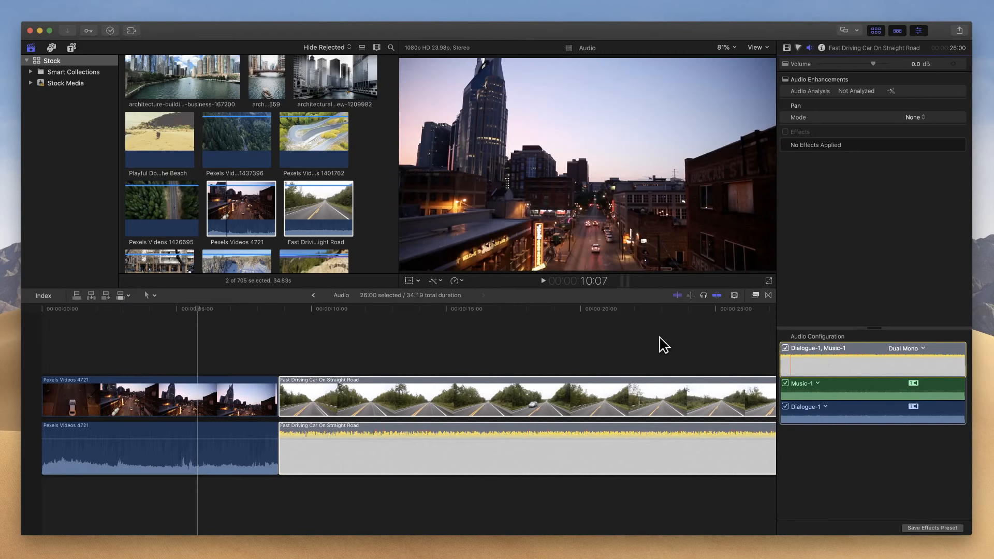
click(172, 5)
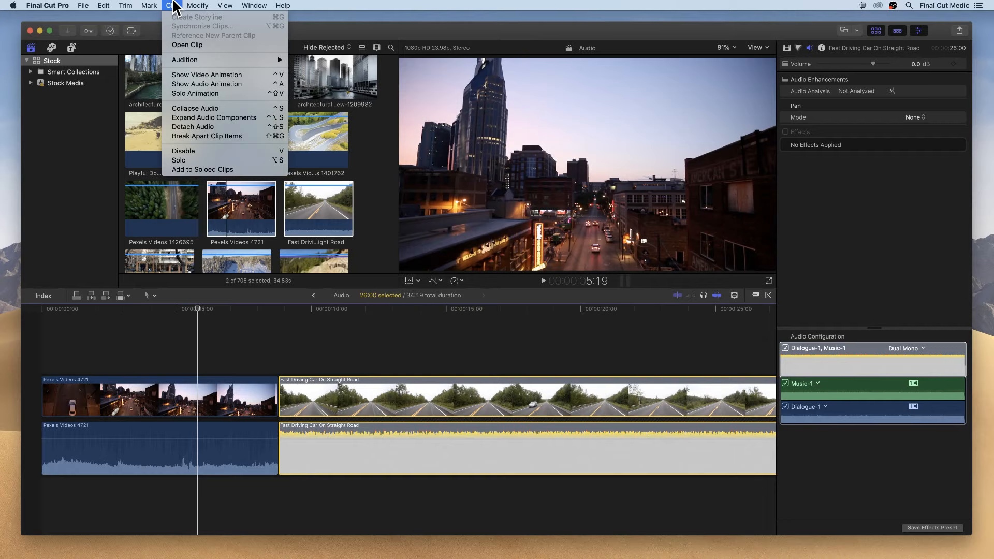
click(174, 3)
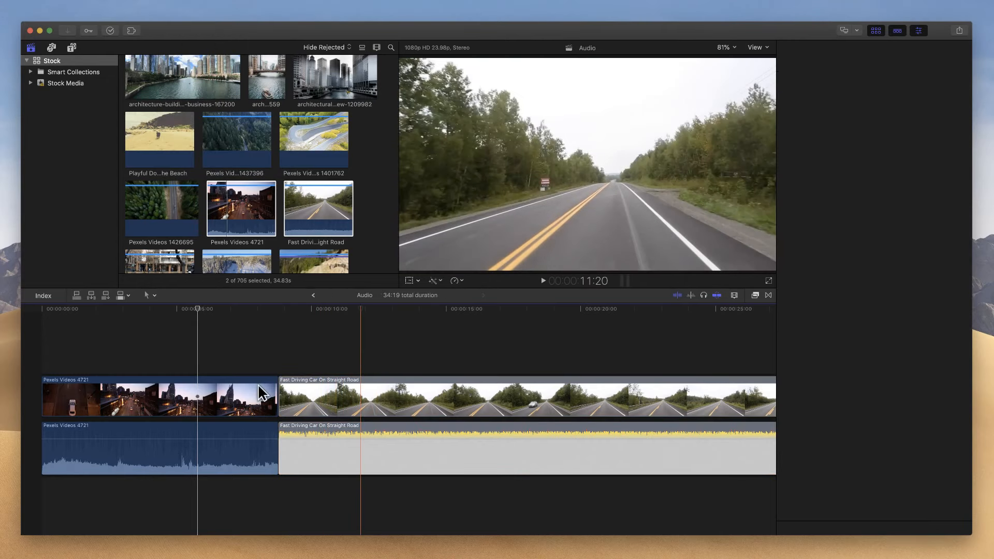
click(361, 399)
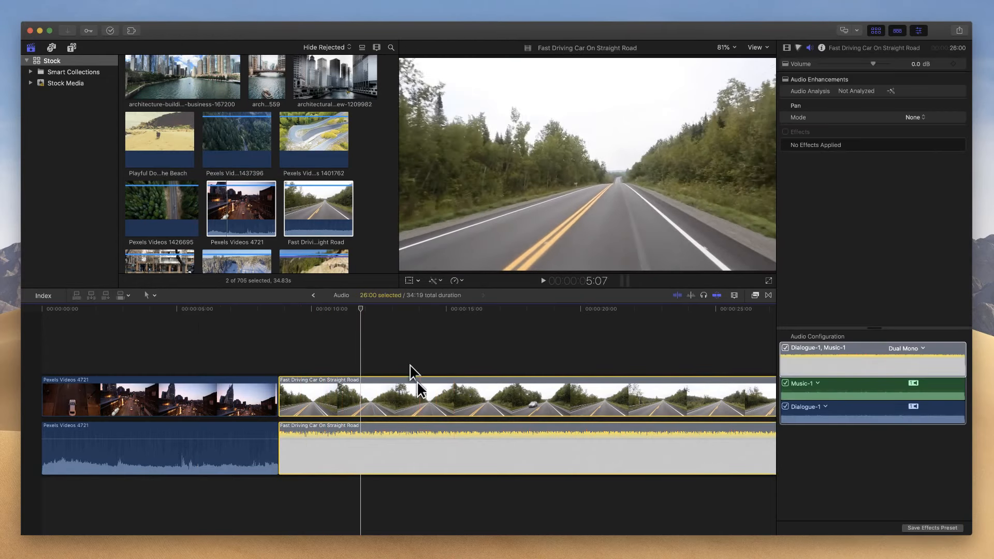
click(175, 5)
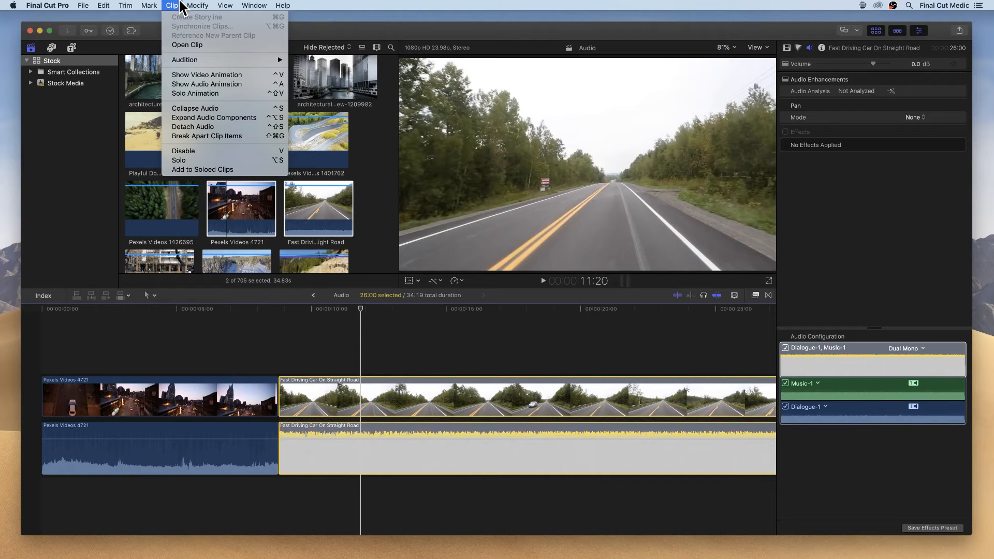
click(231, 120)
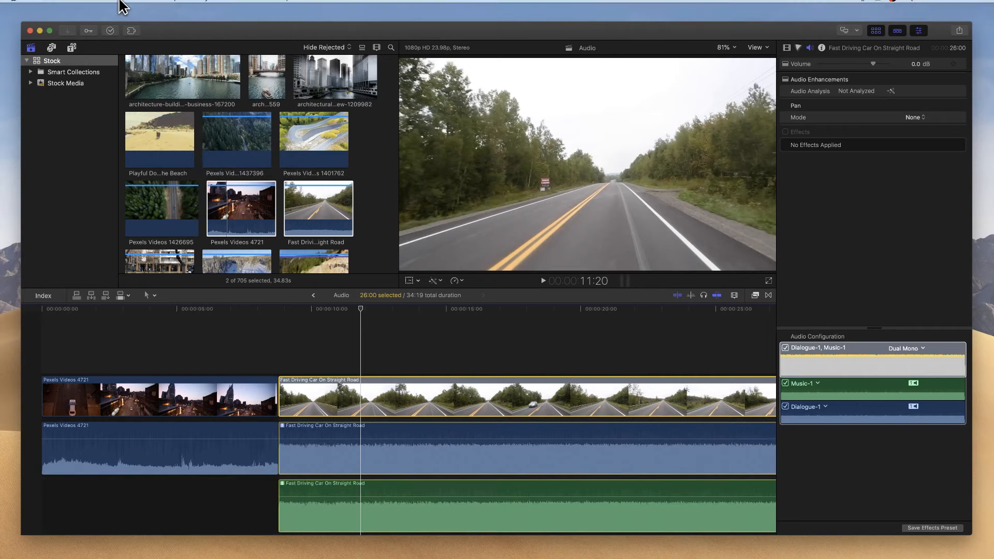
click(172, 6)
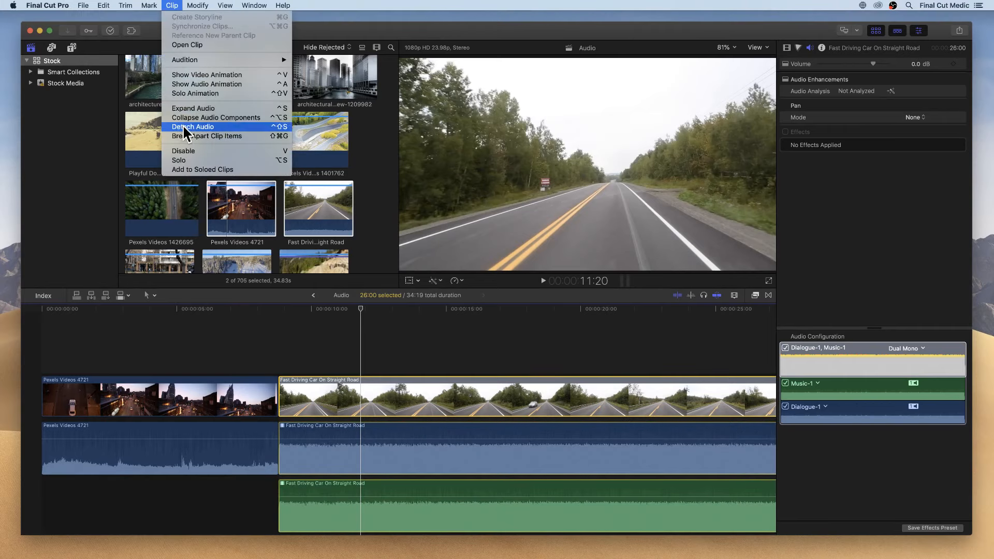
click(225, 120)
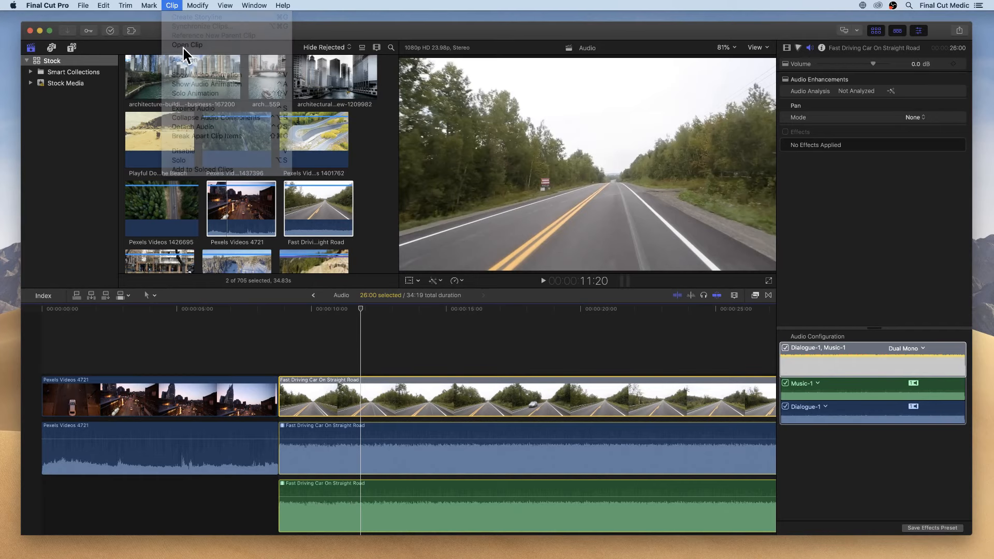
scroll(355, 394, down, 2)
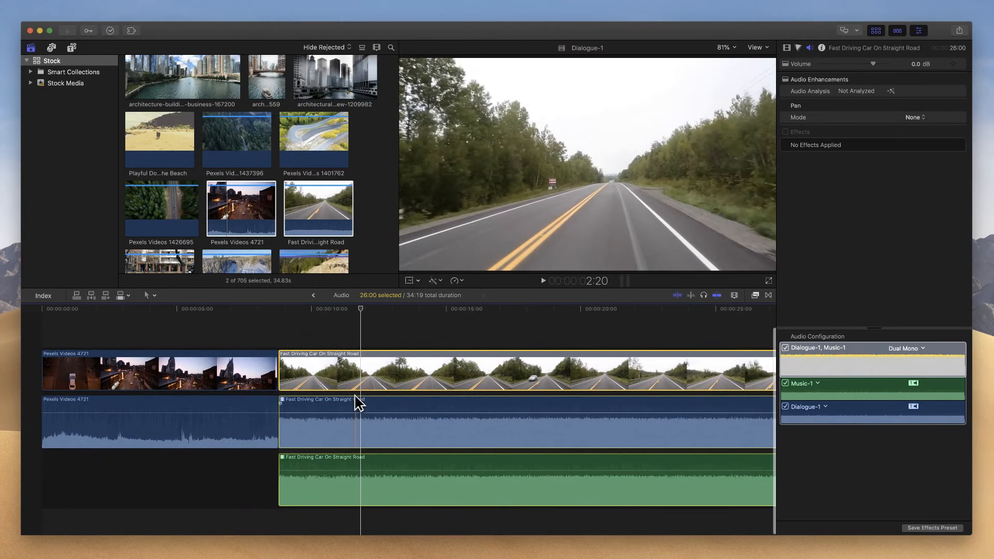
click(260, 486)
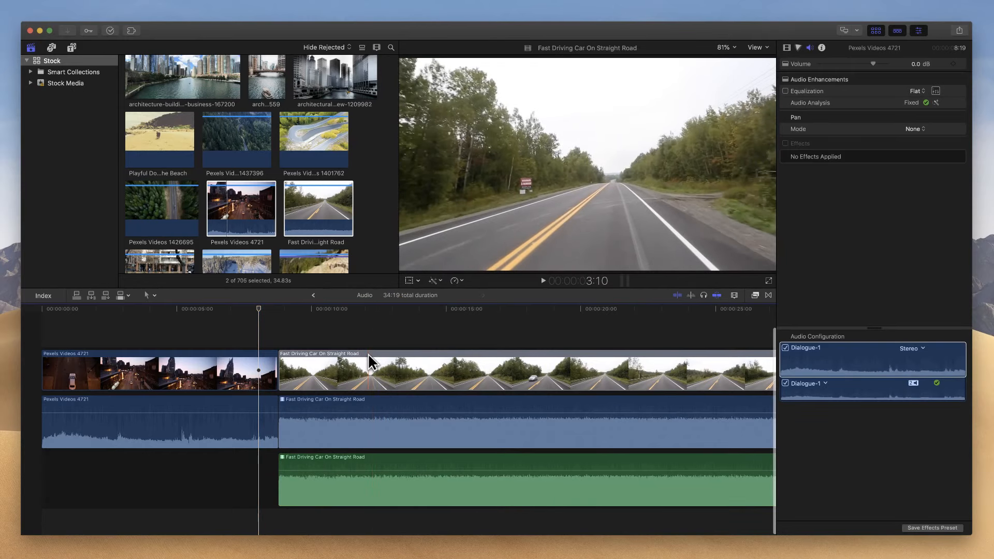
Step: Add four volume keyframes to the road clip's Dialogue-1 component and lower the level between the middle two, at about 14 to 17 seconds
click(367, 353)
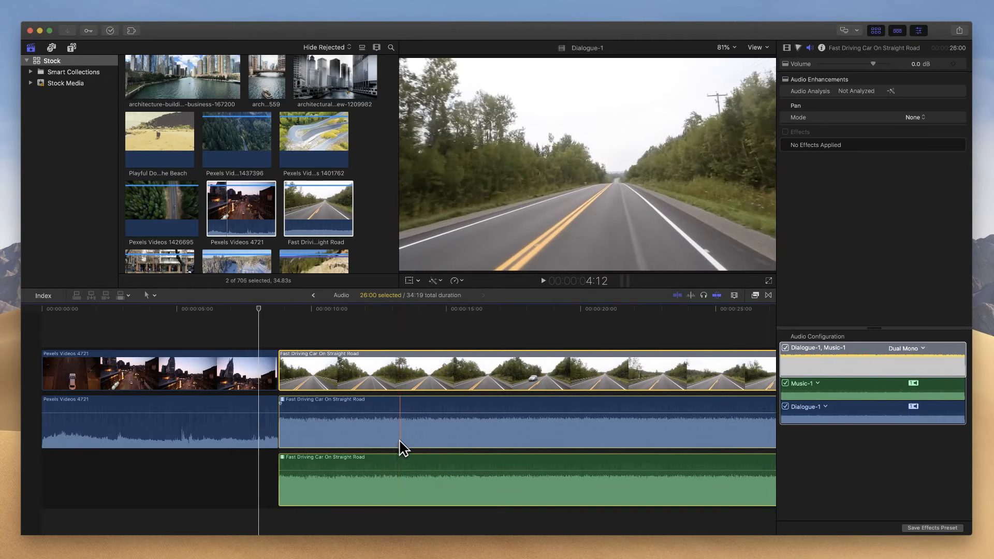
alt+click(388, 413)
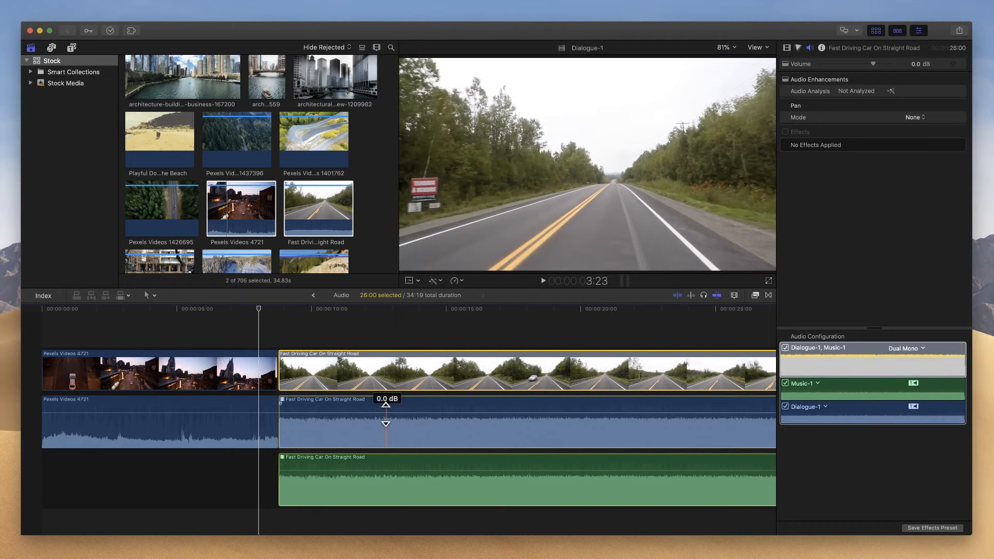
alt+click(425, 413)
alt+click(496, 413)
alt+click(527, 413)
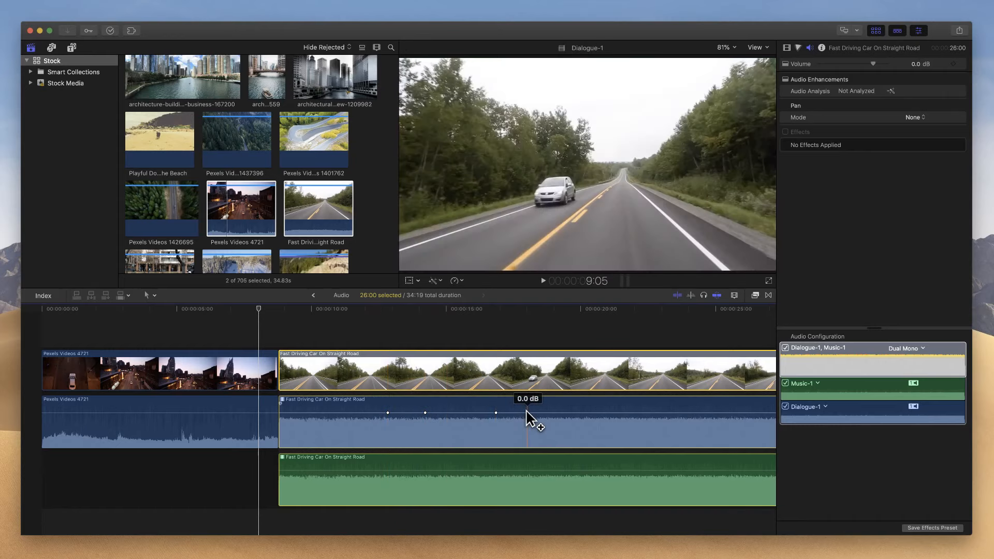
alt+click(467, 413)
drag(467, 412, 467, 433)
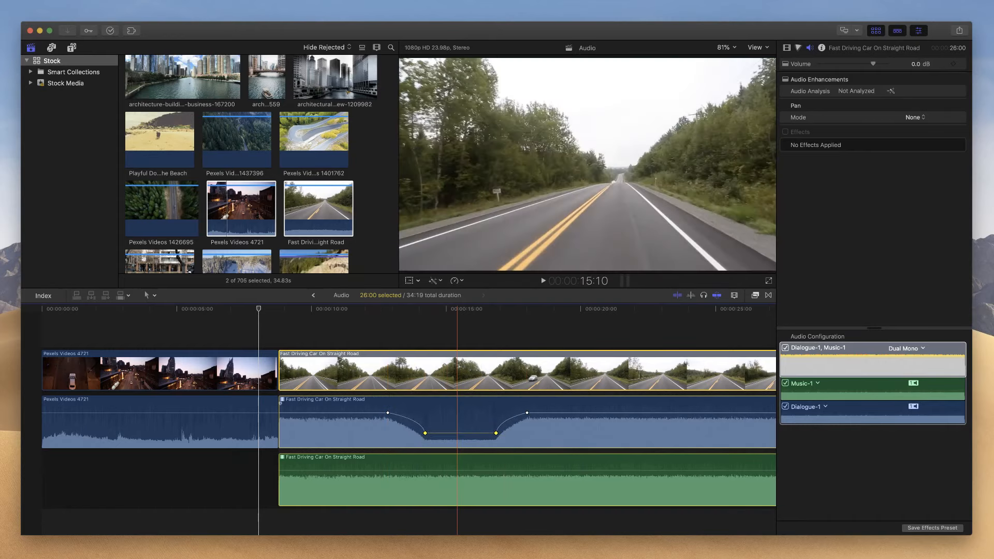
Step: Add four volume keyframes near the start of the road clip's Music-1 component and lower the level strongly between the middle two
alt+click(302, 471)
alt+click(333, 471)
alt+click(372, 470)
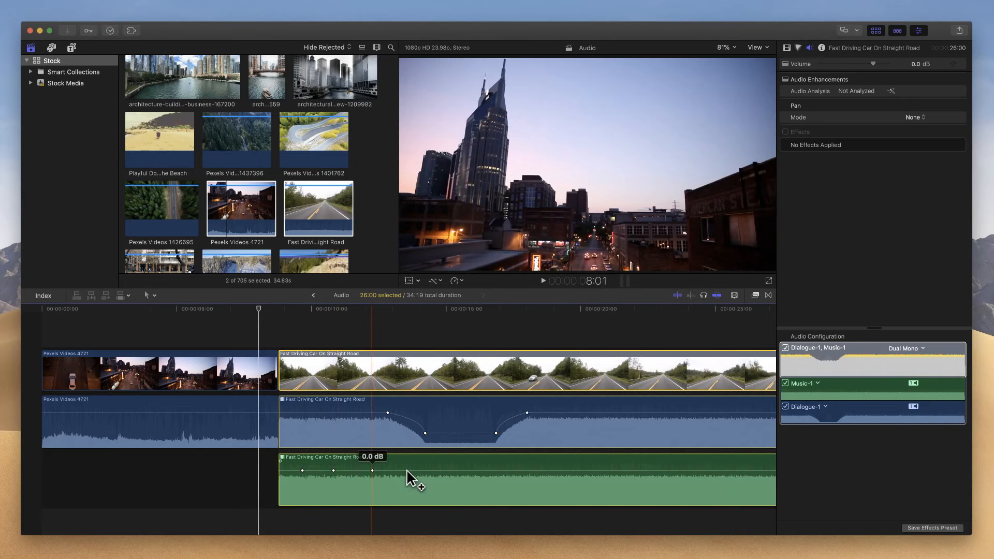
alt+click(412, 471)
drag(348, 470, 348, 500)
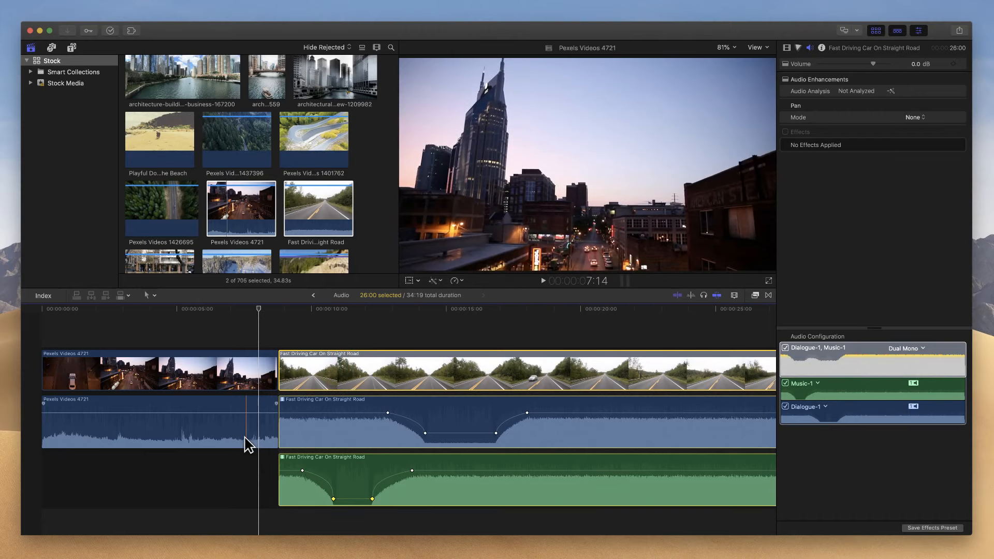
Step: Collapse the expanded audio of the Pexels Videos 4721 clip and delete the Fast Driving Car On Straight Road clip from the timeline
double_click(247, 444)
drag(280, 337, 371, 517)
key(Delete)
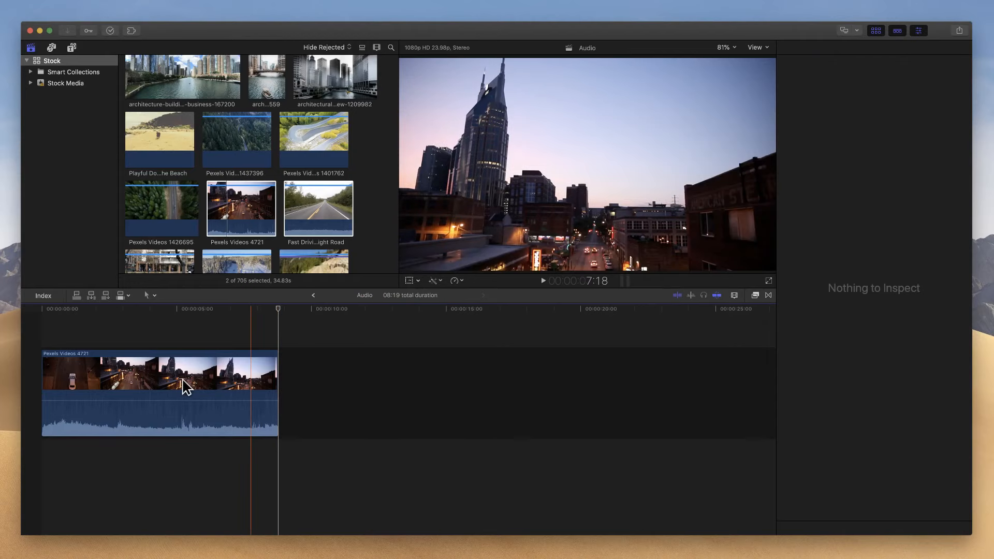
Step: Set the audio channel configuration of the Pexels Videos 4721 clip to Dual Mono
click(158, 386)
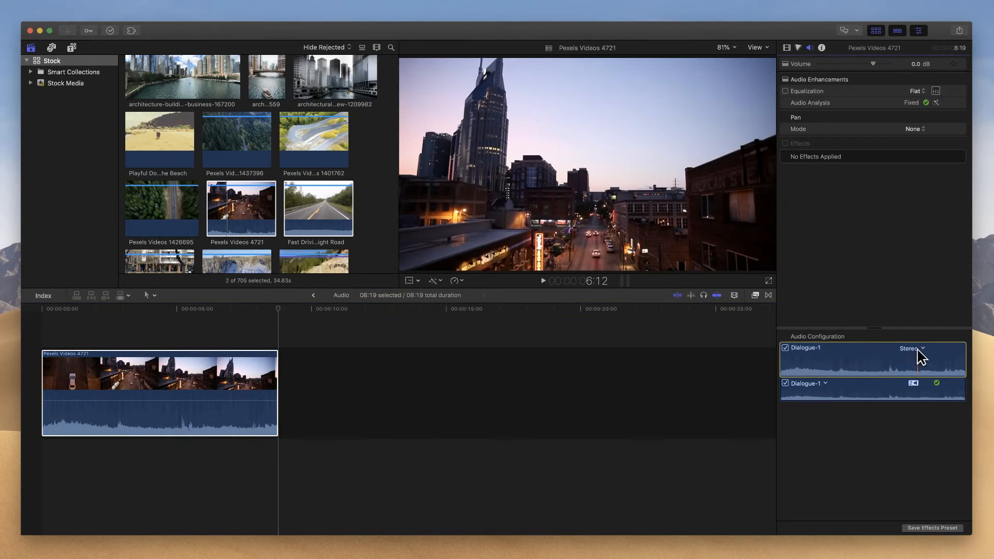
click(922, 350)
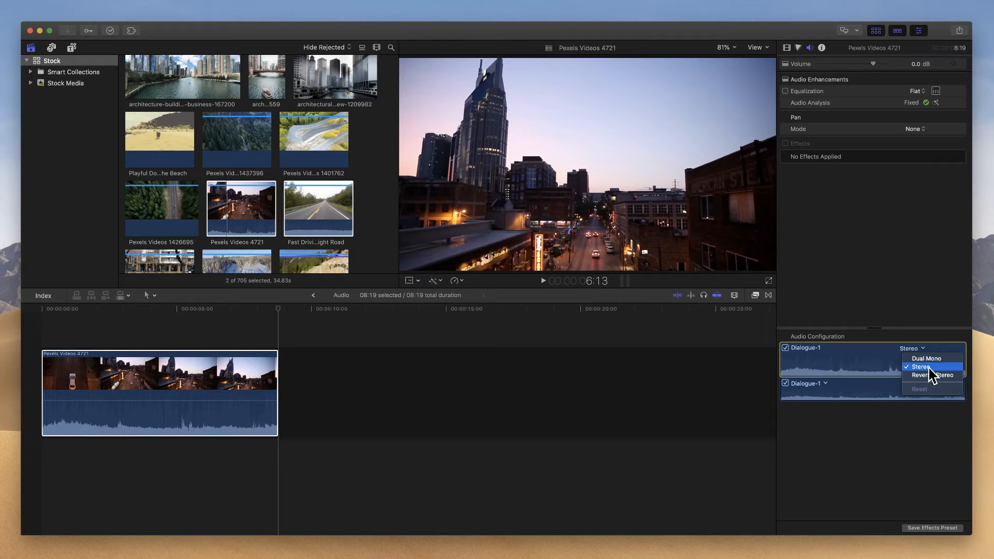
click(928, 359)
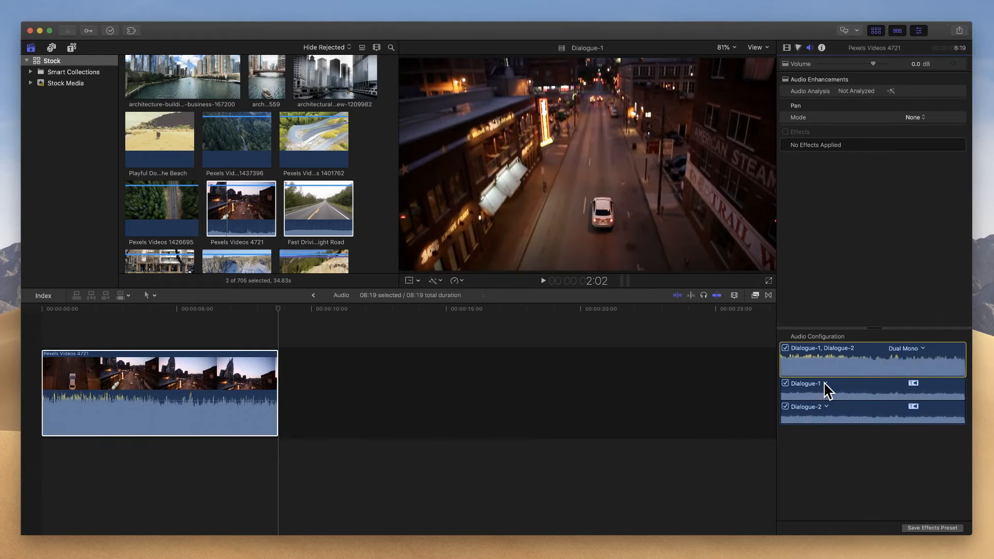
click(826, 383)
click(827, 383)
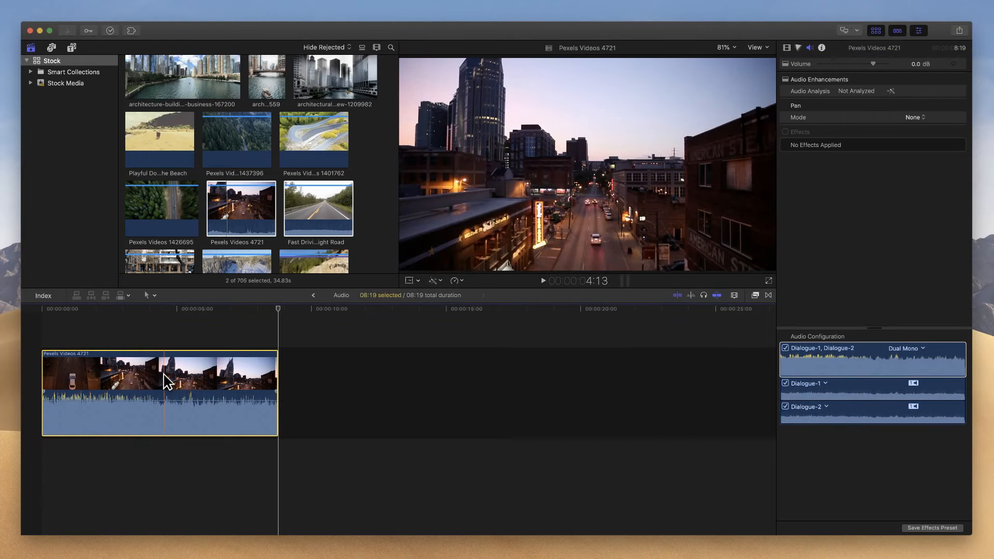
Step: Expand the audio components of the Pexels Videos 4721 clip in the timeline
click(176, 5)
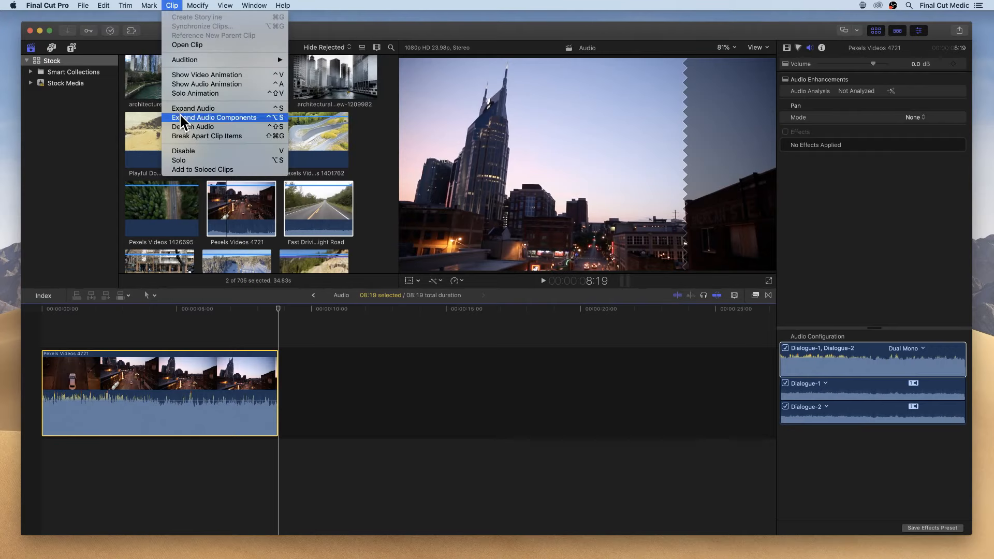
click(182, 118)
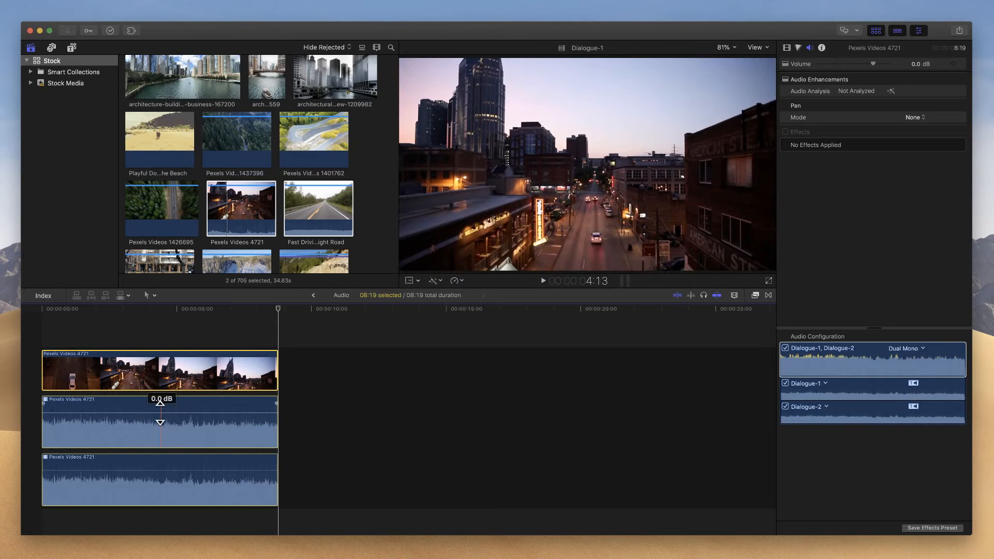
click(310, 437)
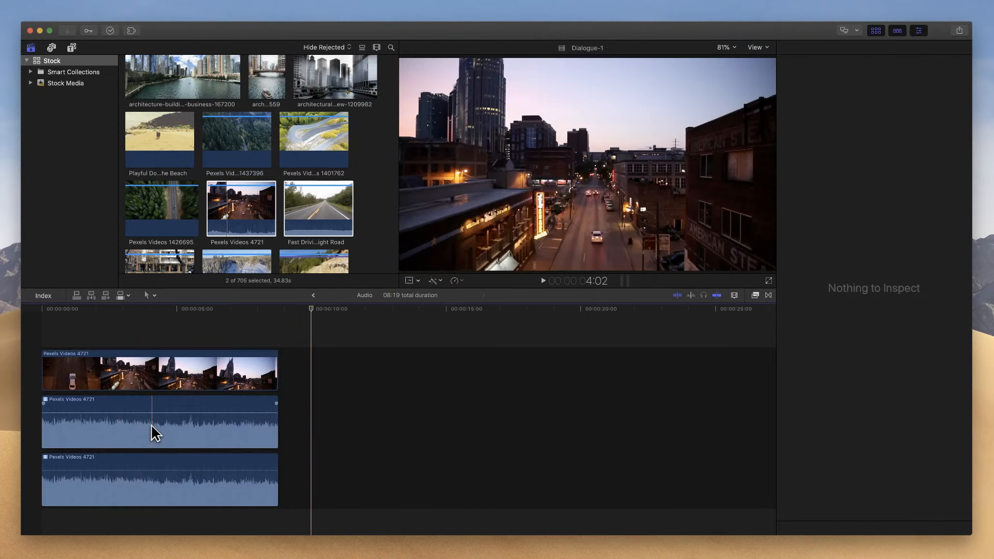
click(143, 376)
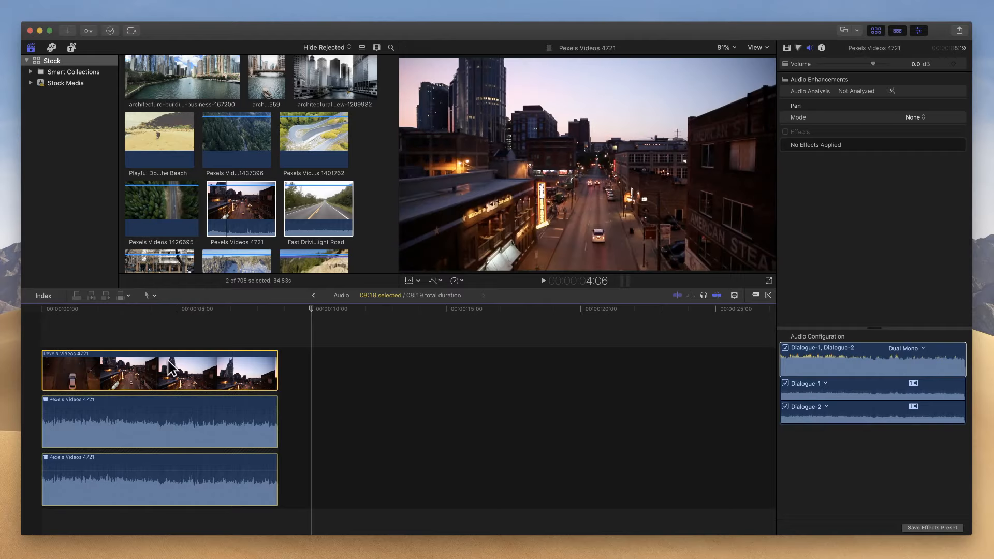
key(super+Tab)
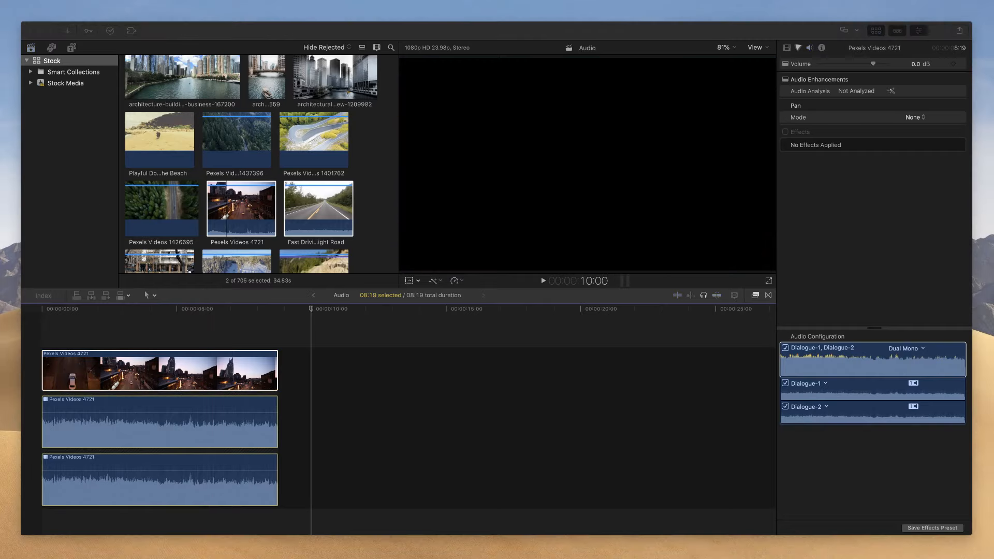